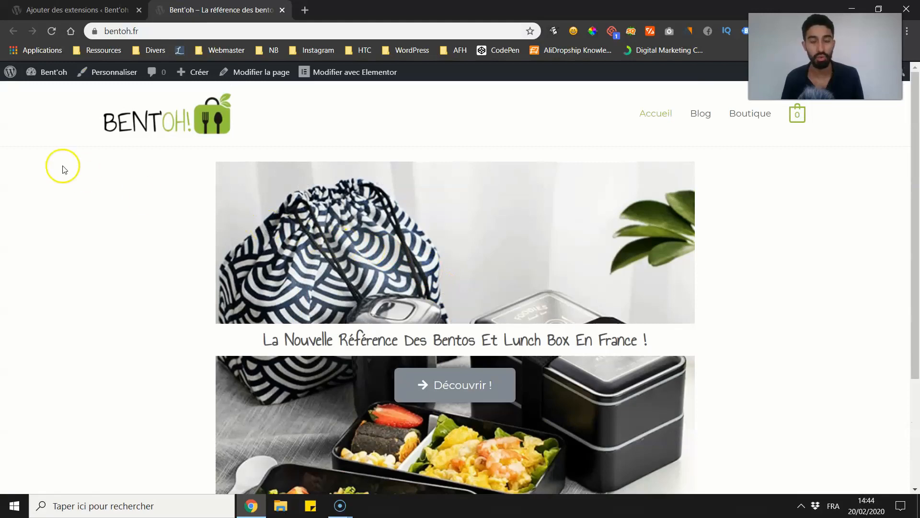
Step: Return to the WordPress admin and open the UAG settings page
left_click(58, 10)
key("ctrl+Tab")
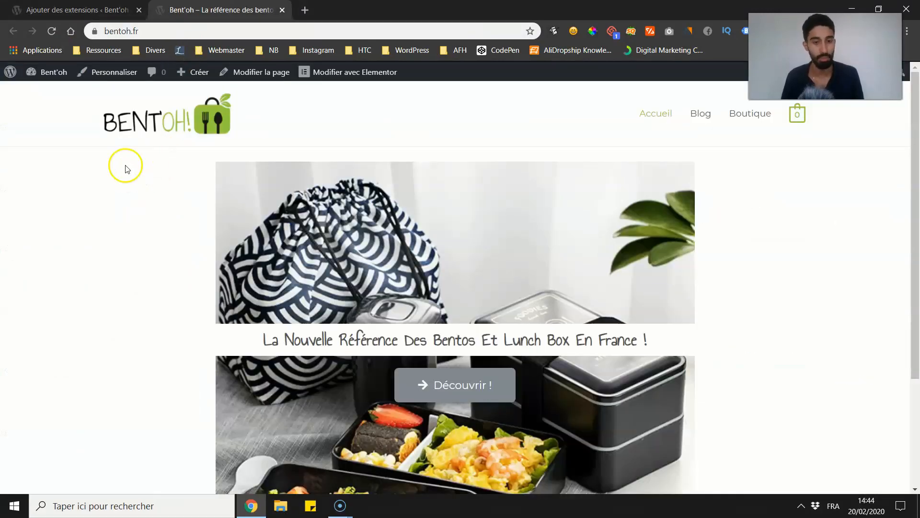
left_click(89, 11)
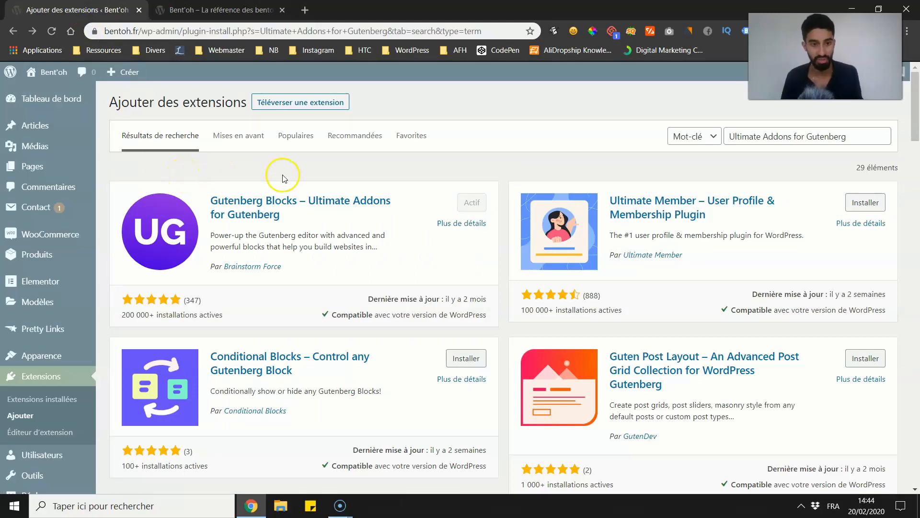
scroll(57, 268, "down", 5)
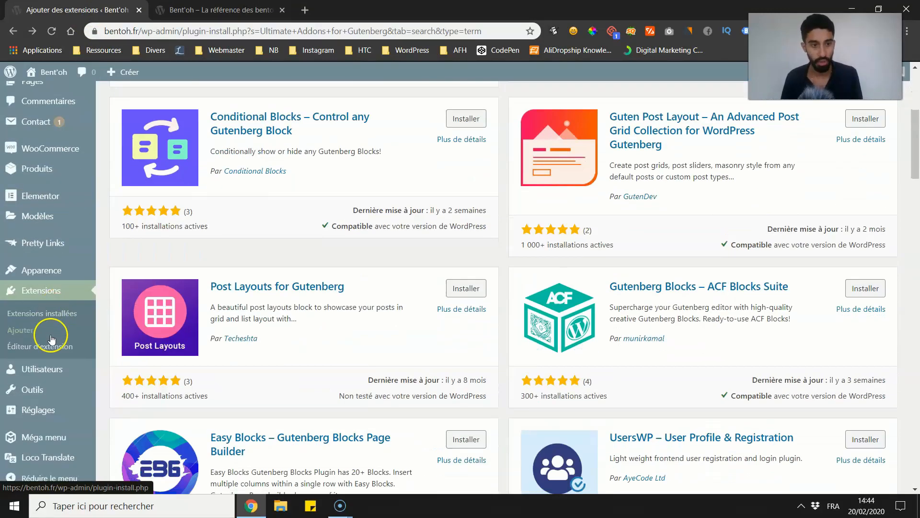
mouse_move(48, 411)
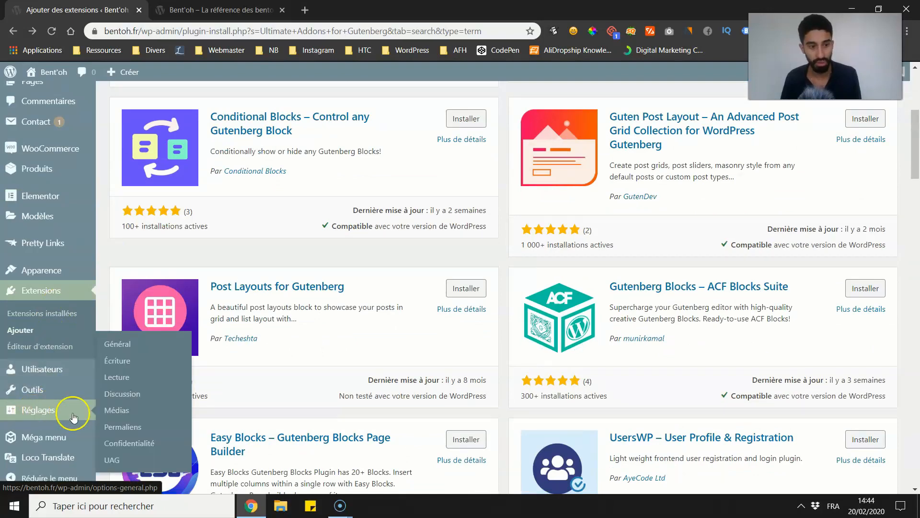
left_click(109, 463)
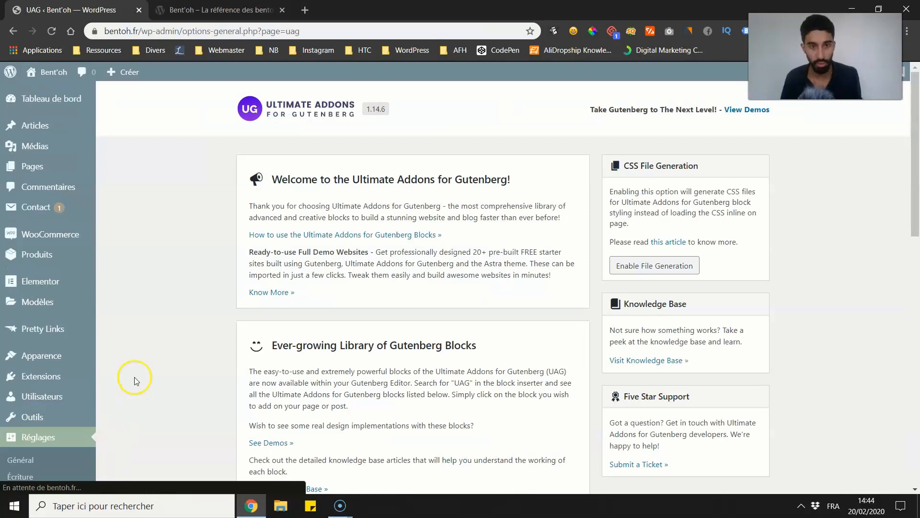
Step: Review the list of Ultimate Addons for Gutenberg blocks and their activation options
scroll(182, 259, "down", 3)
scroll(182, 259, "down", 10)
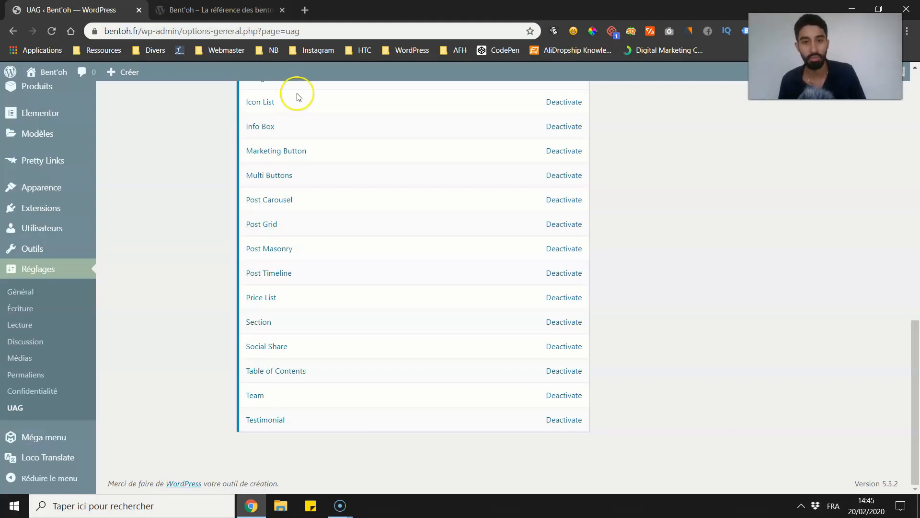
scroll(274, 169, "up", 5)
scroll(364, 187, "up", 3)
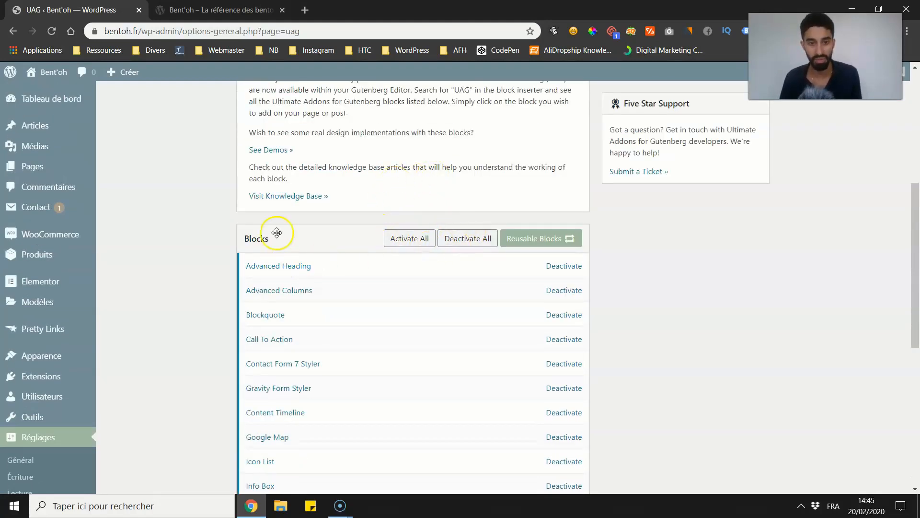
scroll(422, 239, "down", 8)
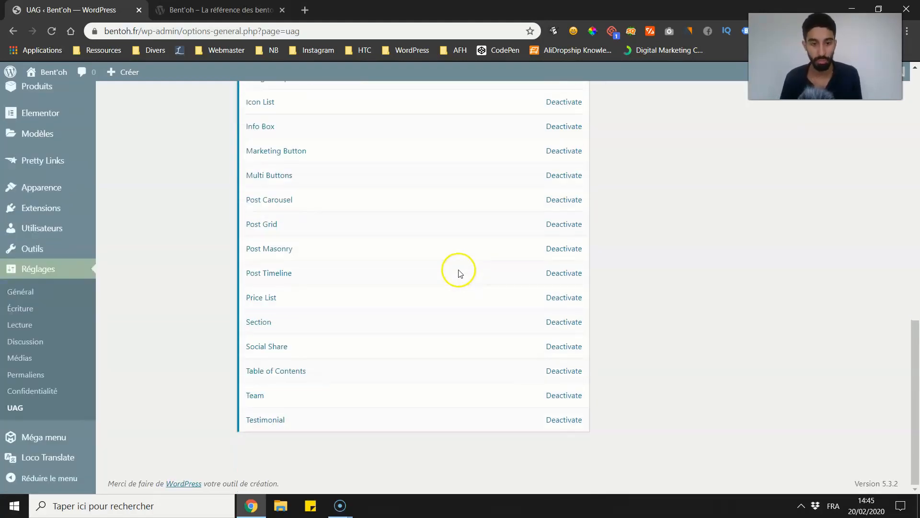
scroll(554, 269, "up", 9)
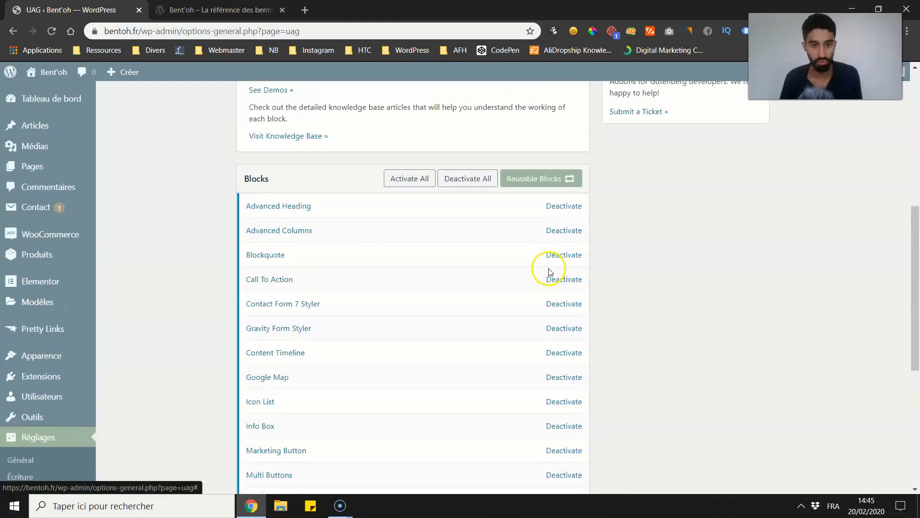
scroll(52, 168, "up", 1)
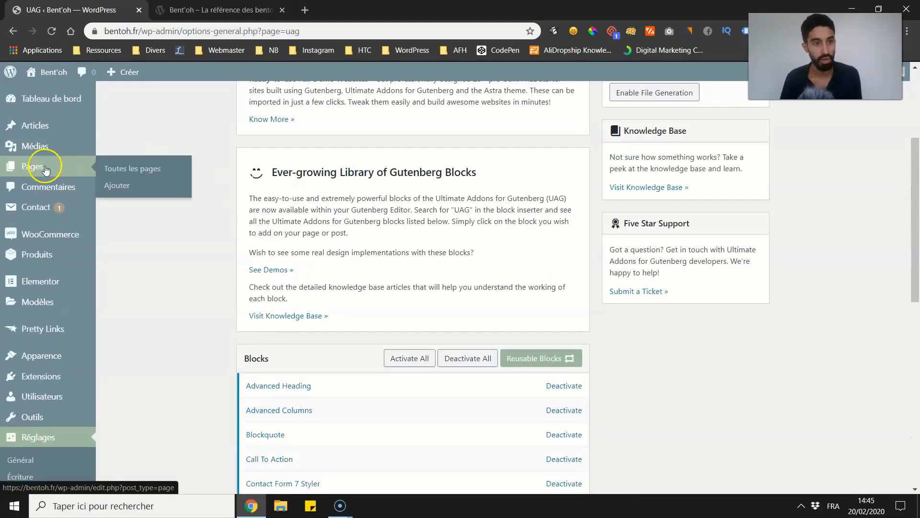
Step: Open the Accueil page for editing and look at the live homepage while the editor loads
left_click(46, 168)
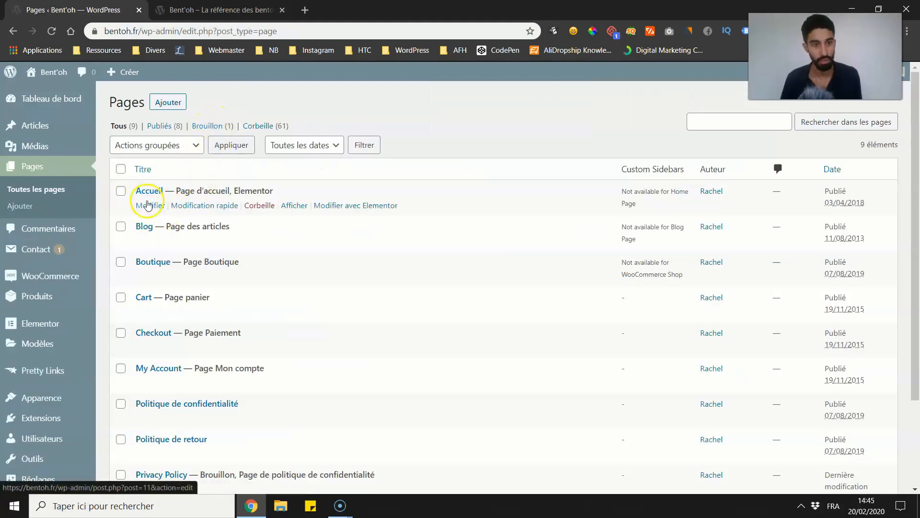
left_click(149, 205)
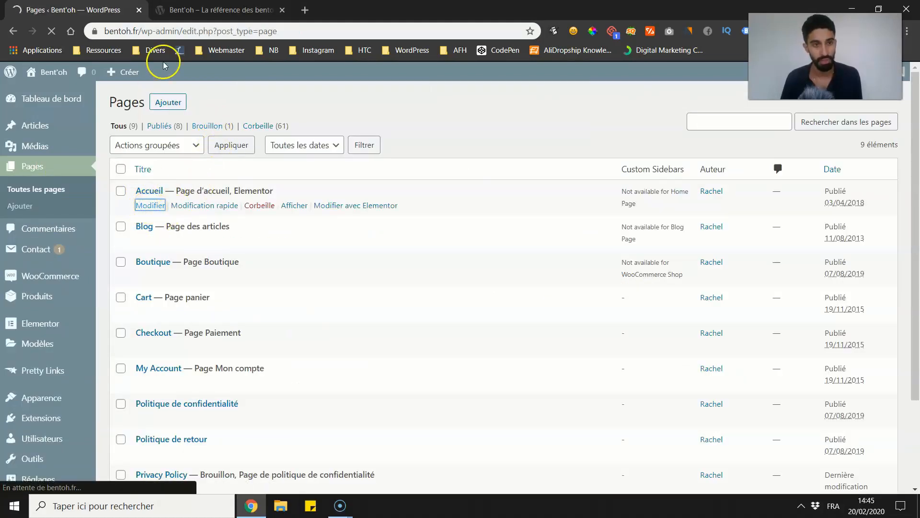
left_click(211, 10)
scroll(421, 230, "down", 3)
scroll(626, 190, "up", 3)
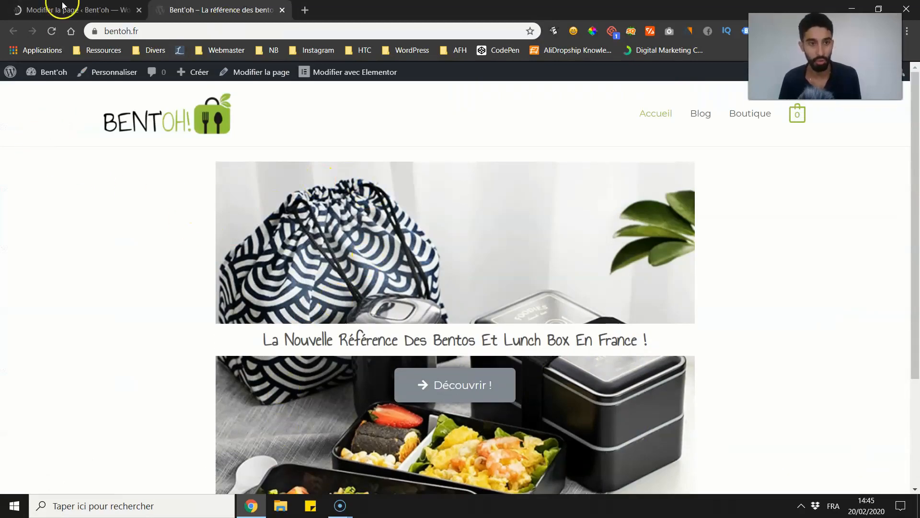
left_click(72, 10)
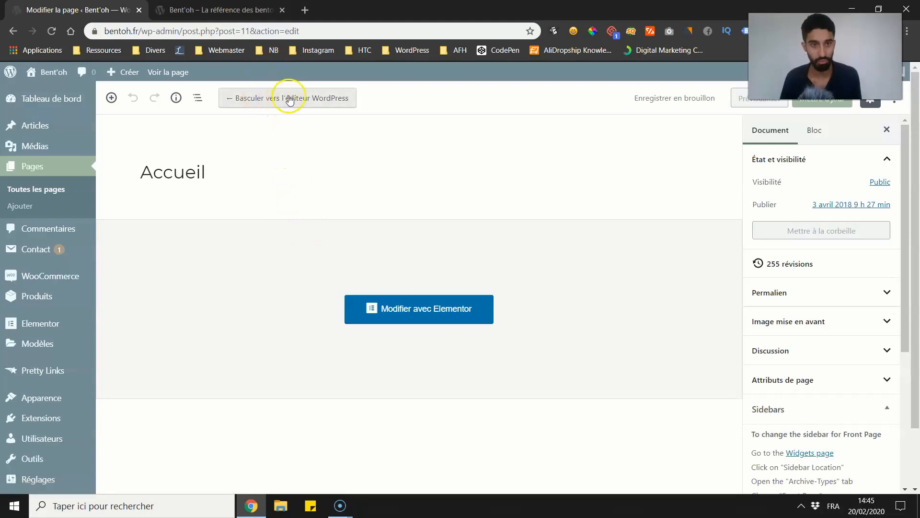
Step: Switch the Accueil page from Elementor back to the default WordPress editor, accepting the layout warning
left_click(267, 97)
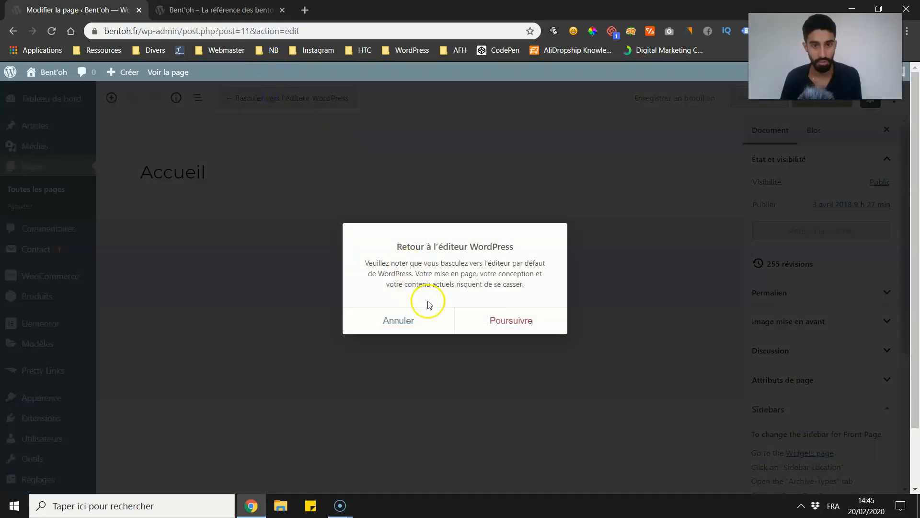
left_click(524, 319)
scroll(335, 288, "down", 4)
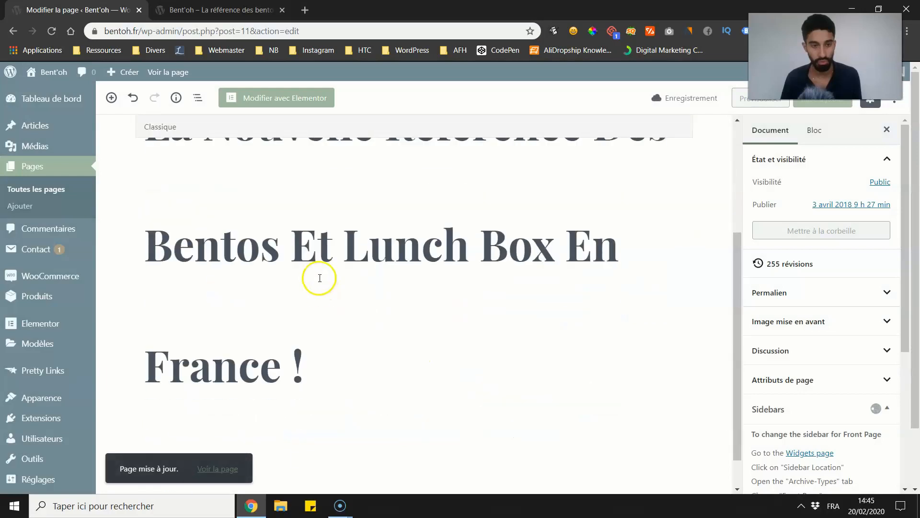
scroll(320, 278, "up", 4)
Step: Remove the Classique block containing the heading text from the Accueil page
left_click(219, 288)
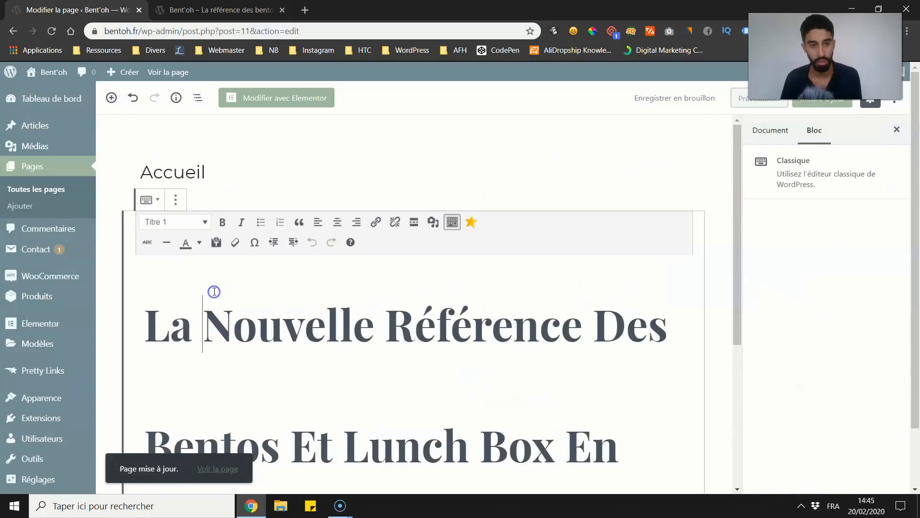
left_click(176, 201)
left_click(199, 396)
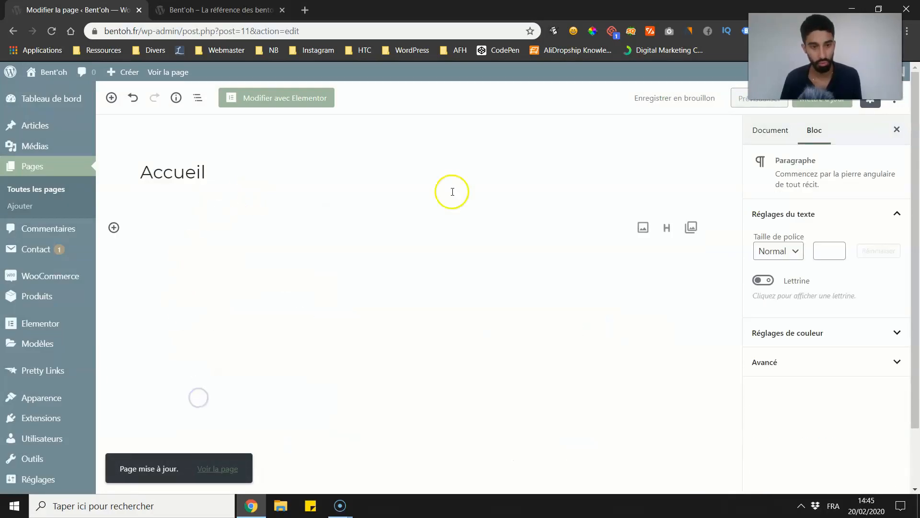
left_click(870, 102)
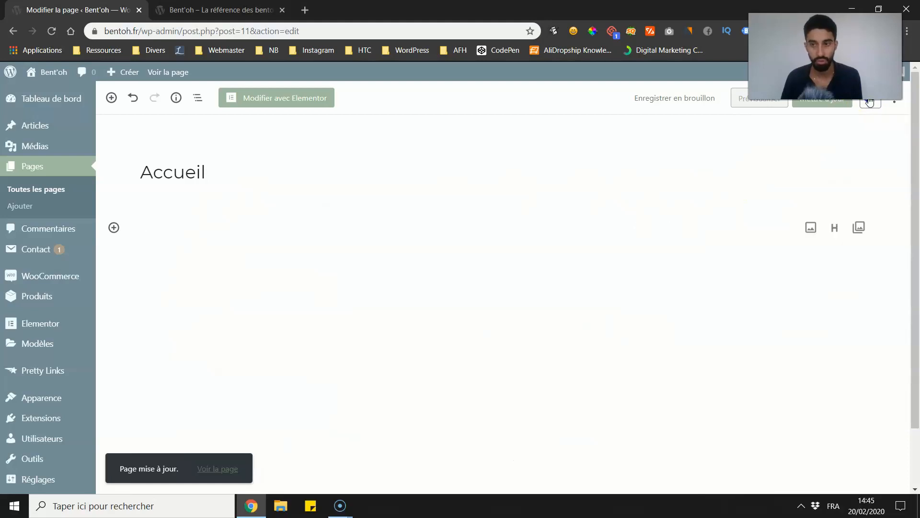
left_click(870, 102)
left_click(894, 101)
left_click(789, 296)
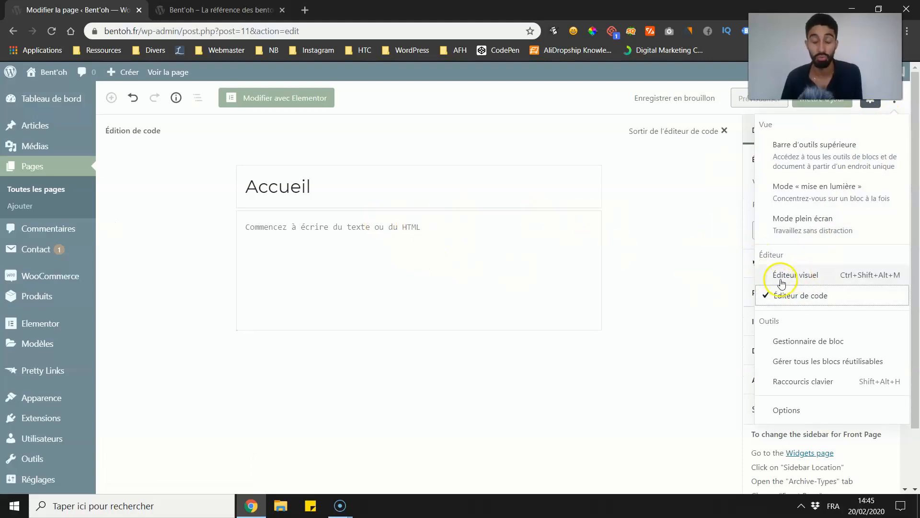
left_click(781, 281)
left_click(624, 207)
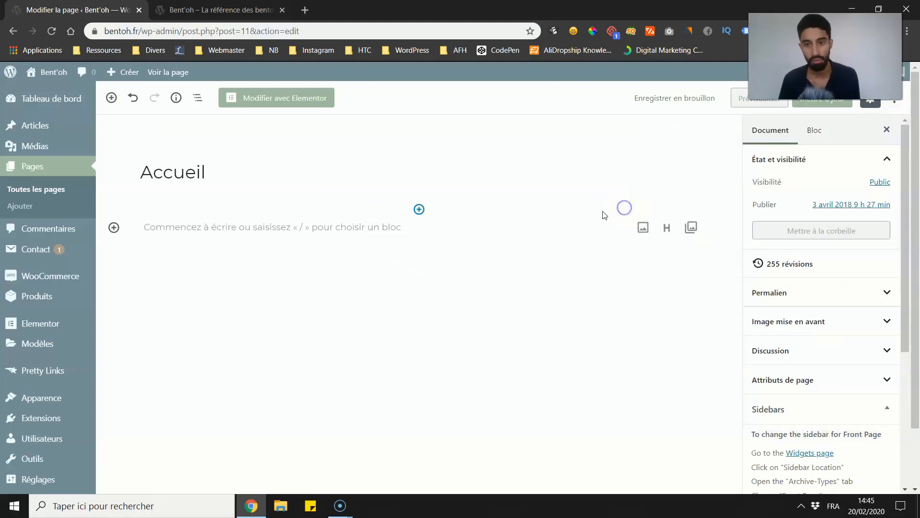
Step: Update the emptied Accueil page and reload the live homepage to check it, returning to the editor
left_click(256, 219)
left_click(253, 11)
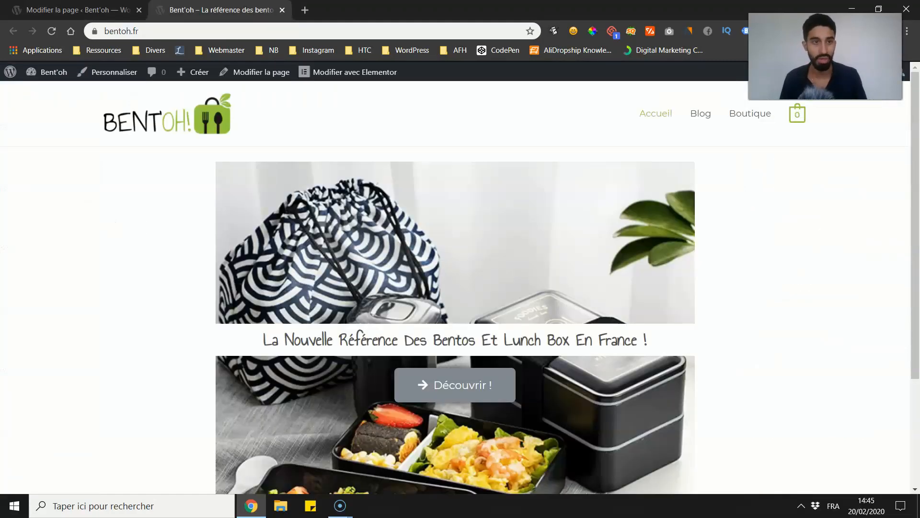
left_click(86, 9)
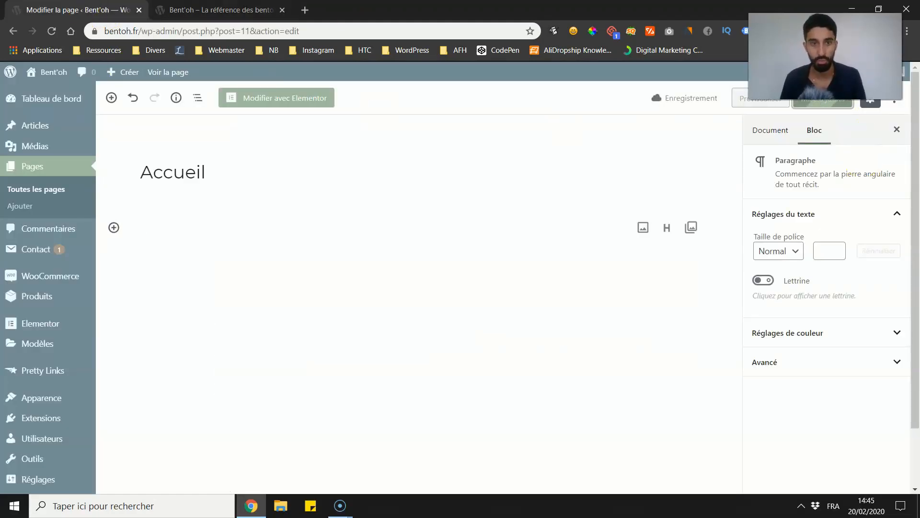
left_click(211, 10)
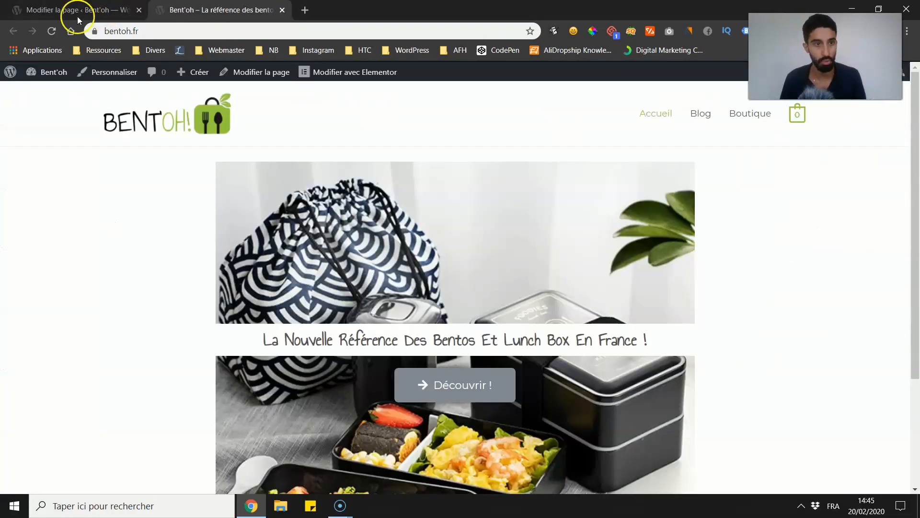
left_click(51, 30)
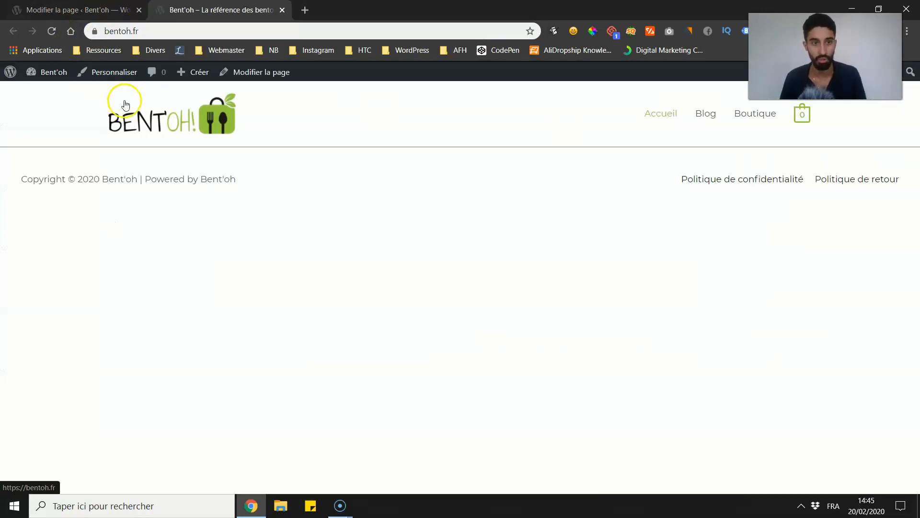
left_click(67, 10)
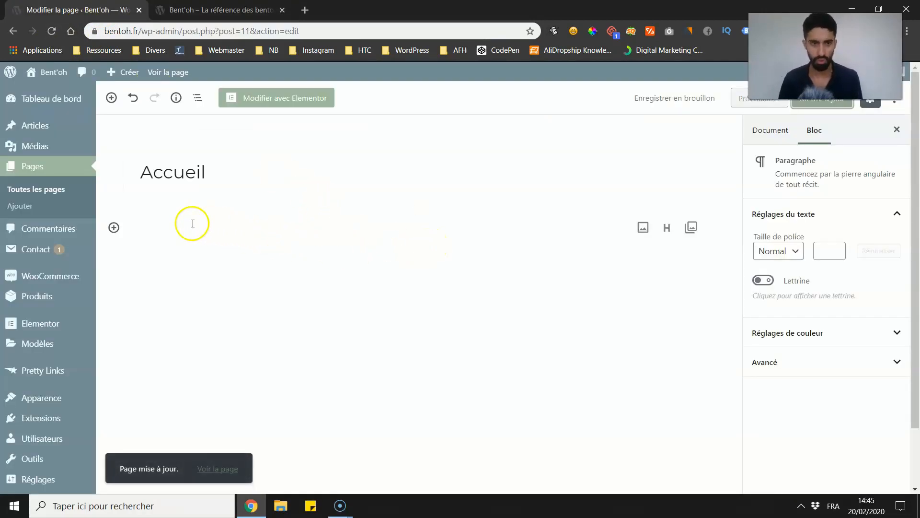
Step: Open the block inserter below the Accueil title and look through the available block categories
left_click(467, 199)
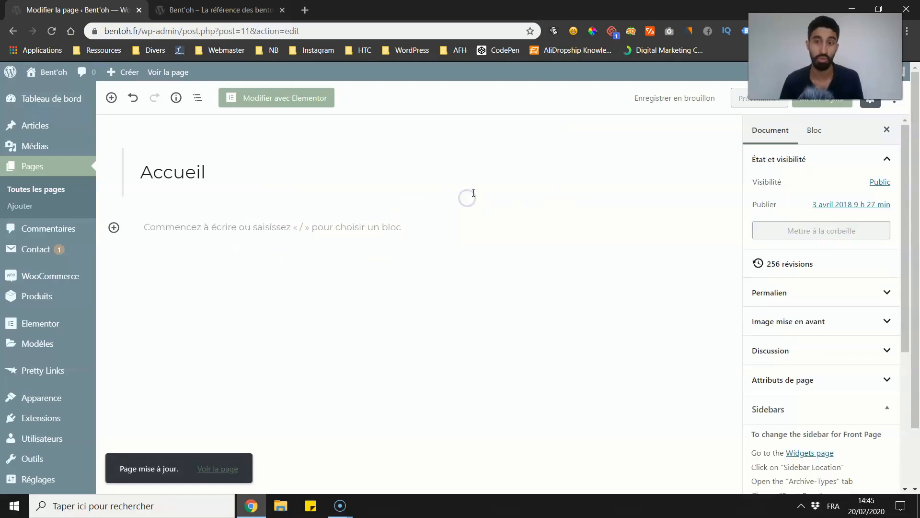
left_click(420, 211)
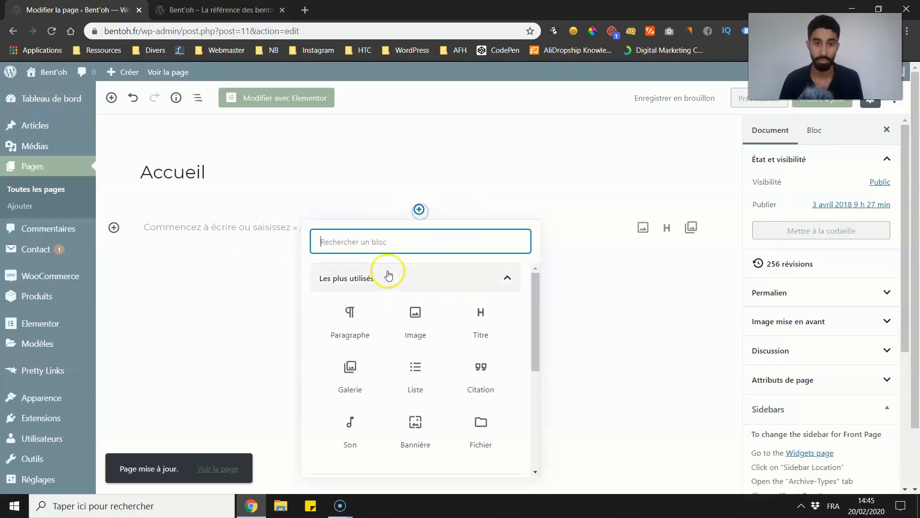
left_click(388, 271)
scroll(376, 294, "down", 1)
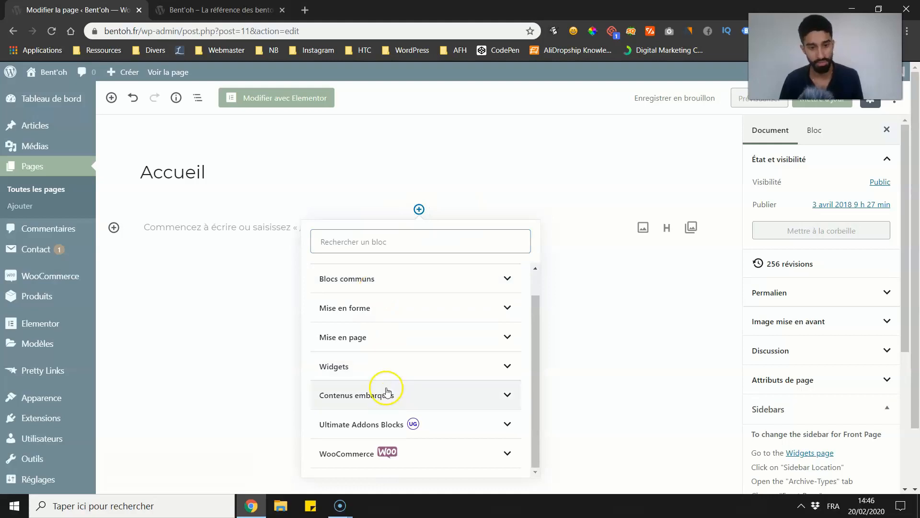
scroll(376, 425, "up", 1)
scroll(364, 453, "down", 1)
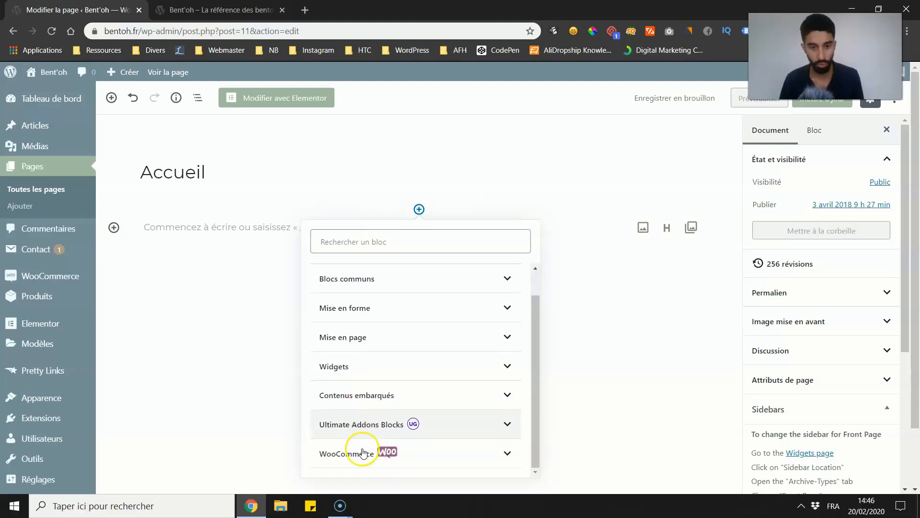
Step: Expand the Ultimate Addons Blocks category and browse through all the blocks it offers
left_click(459, 422)
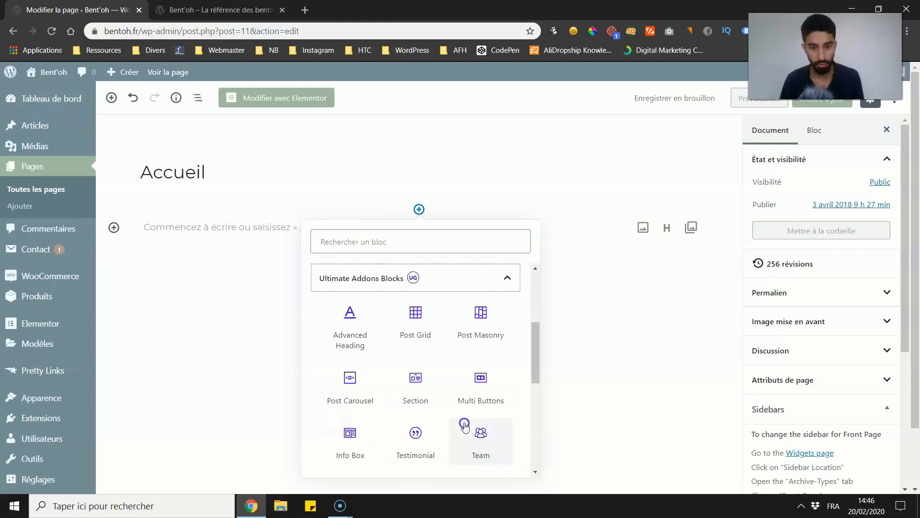
scroll(422, 372, "down", 2)
scroll(383, 345, "down", 1)
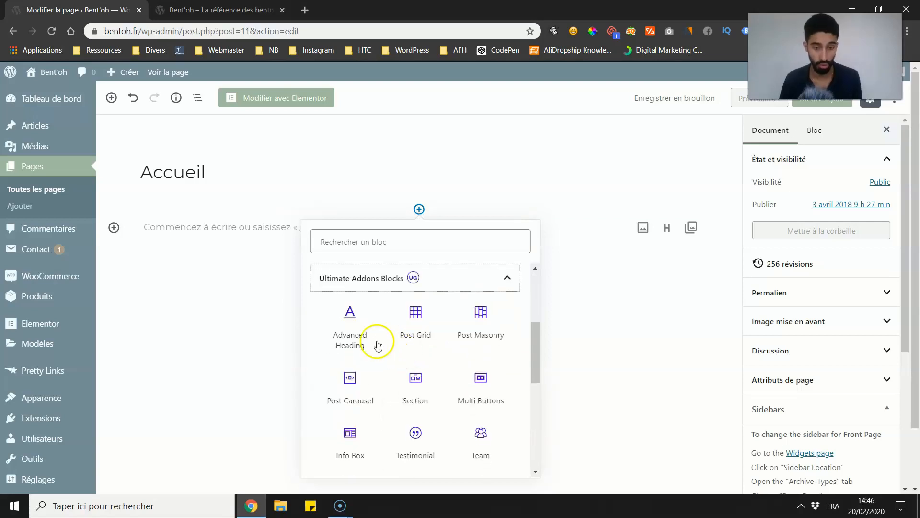
scroll(390, 325, "down", 2)
scroll(458, 410, "down", 1)
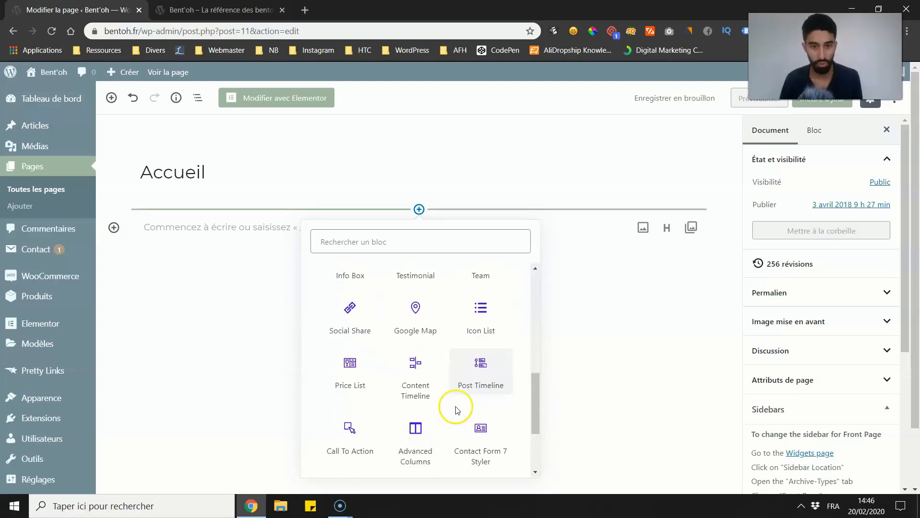
scroll(429, 391, "down", 2)
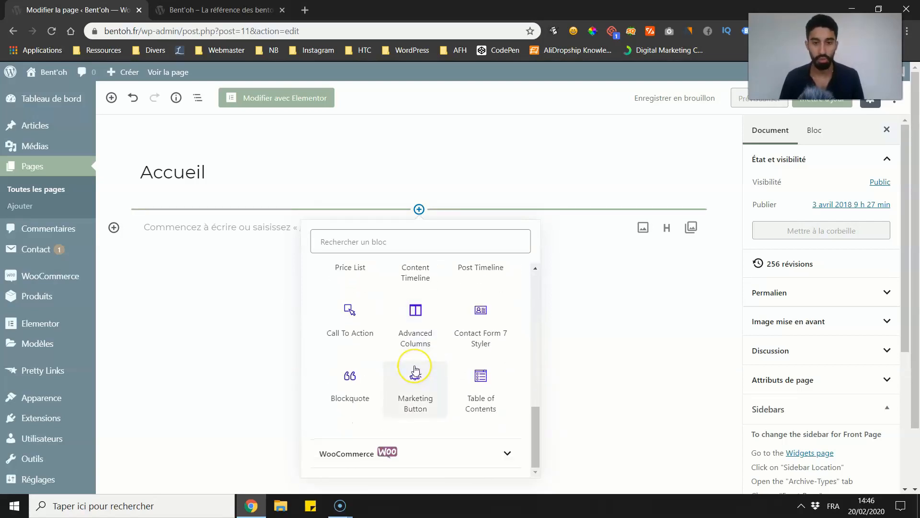
scroll(415, 369, "up", 4)
scroll(416, 369, "up", 3)
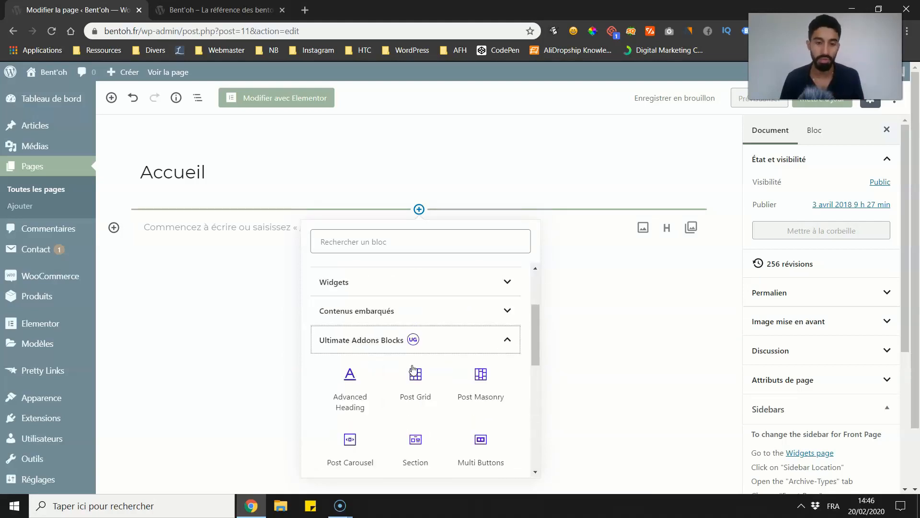
scroll(364, 312, "up", 1)
scroll(365, 312, "up", 2)
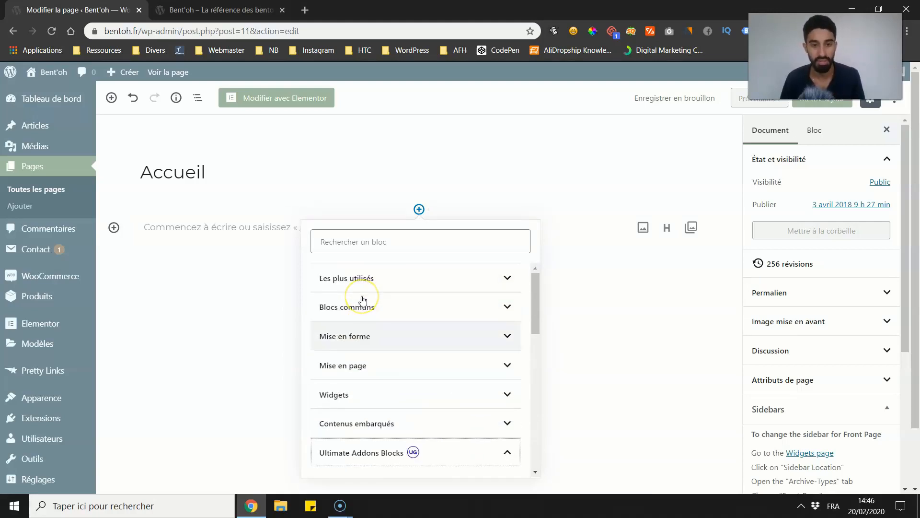
Step: Insert an Advanced Heading block from Ultimate Addons Blocks below the Accueil title and enter "Facebook" as its heading
scroll(362, 300, "down", 4)
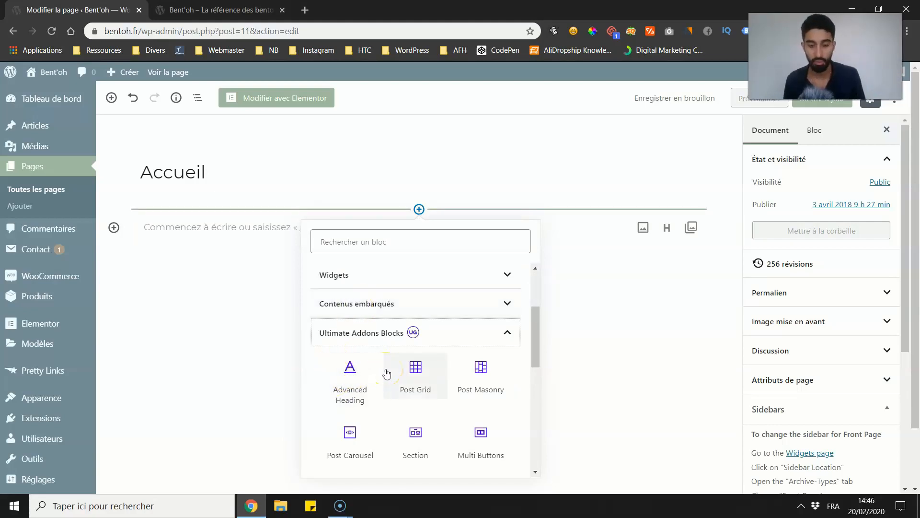
left_click(349, 378)
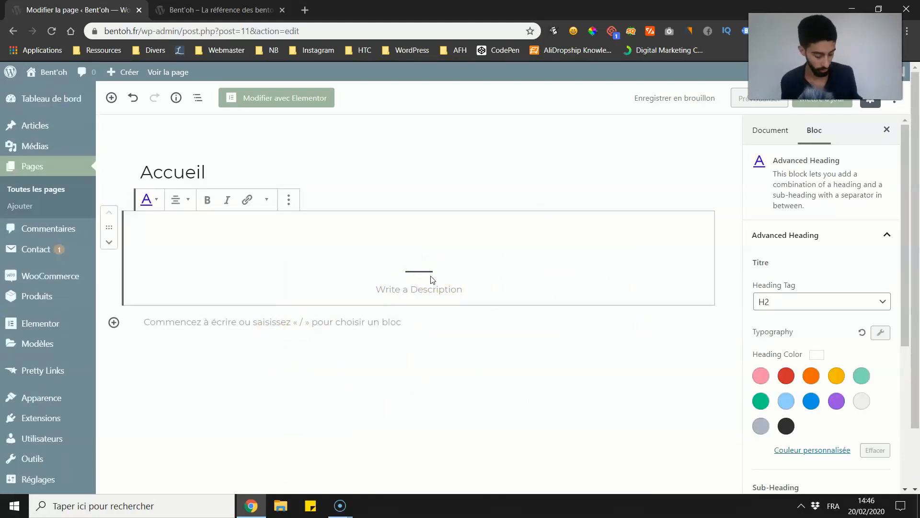
type("Face")
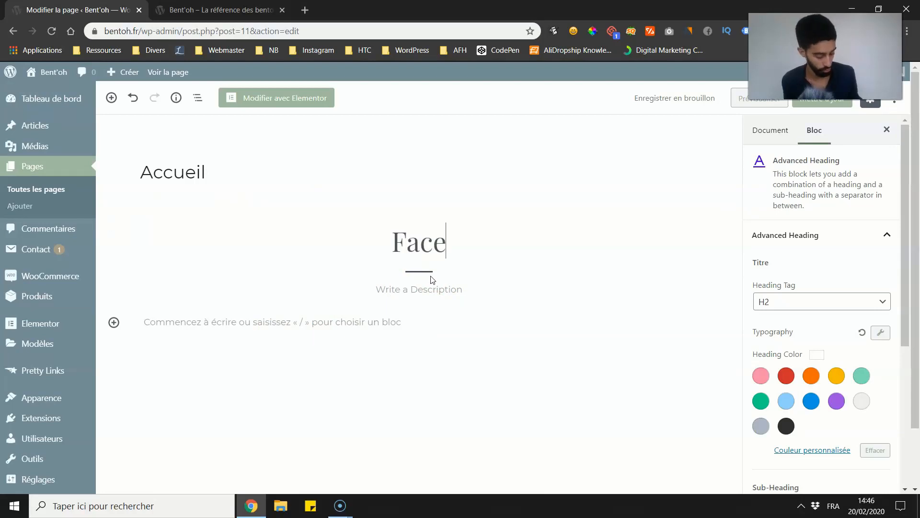
type("book")
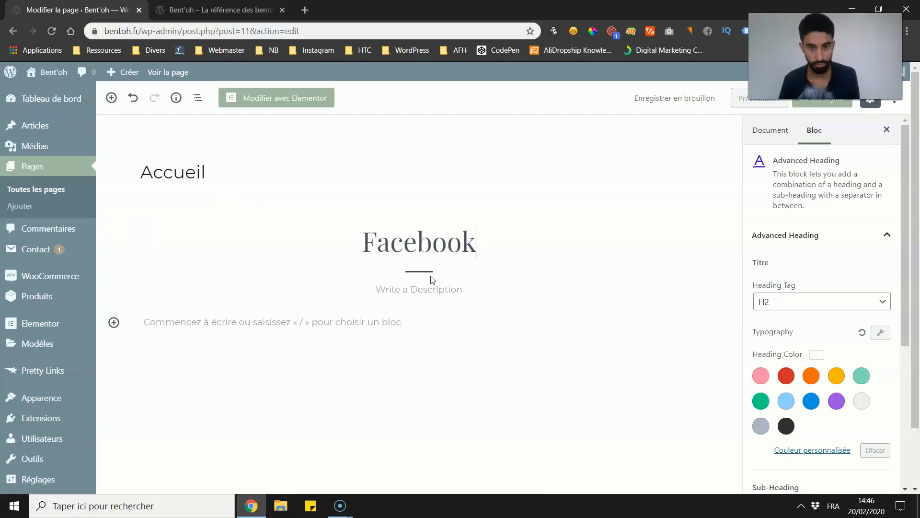
Step: Set the Facebook heading's font family to Georgia in its typography settings
scroll(766, 288, "down", 4)
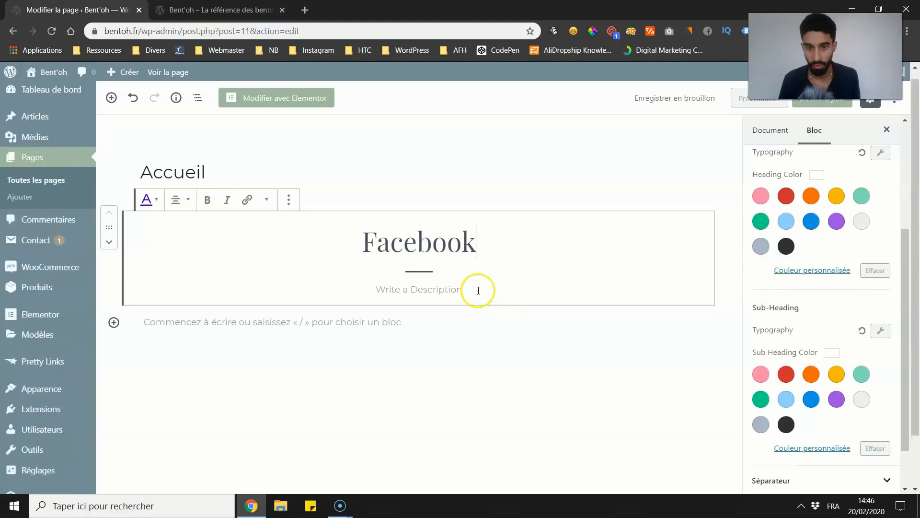
left_click(443, 265)
scroll(766, 326, "down", 3)
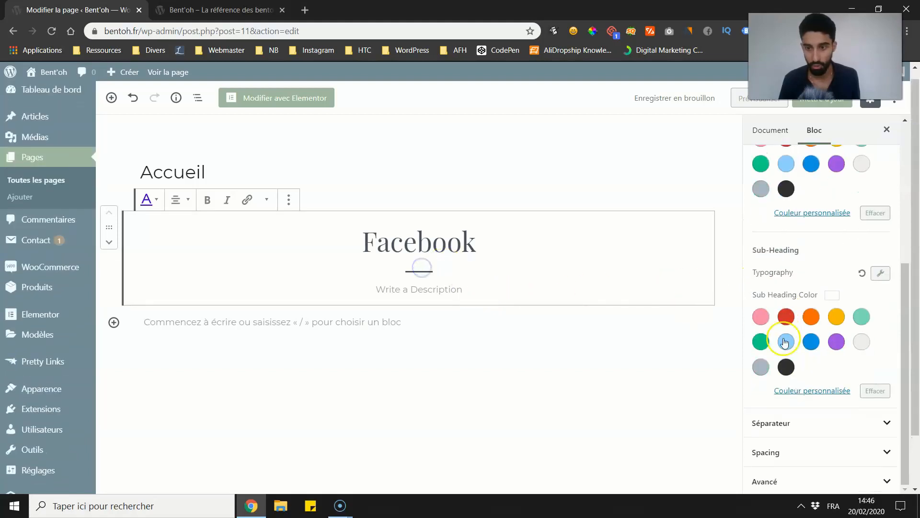
scroll(783, 335, "up", 7)
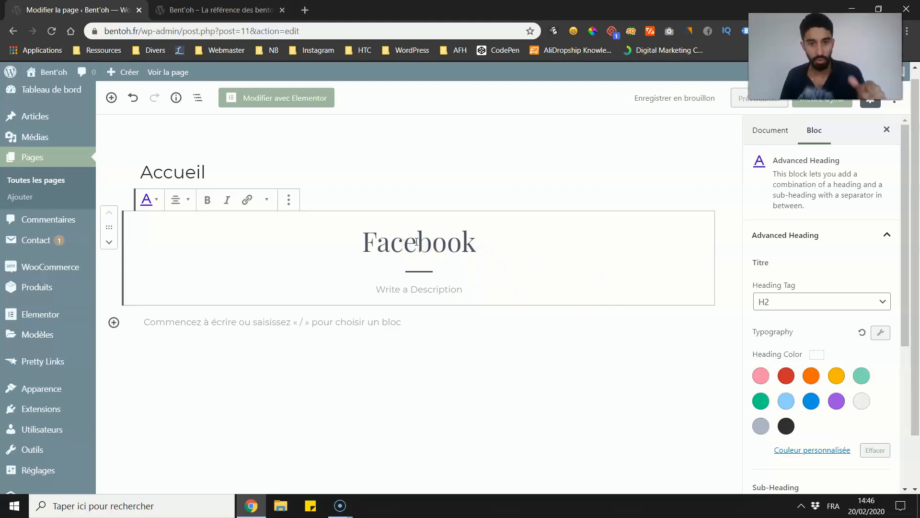
left_click_drag(391, 242, 431, 243)
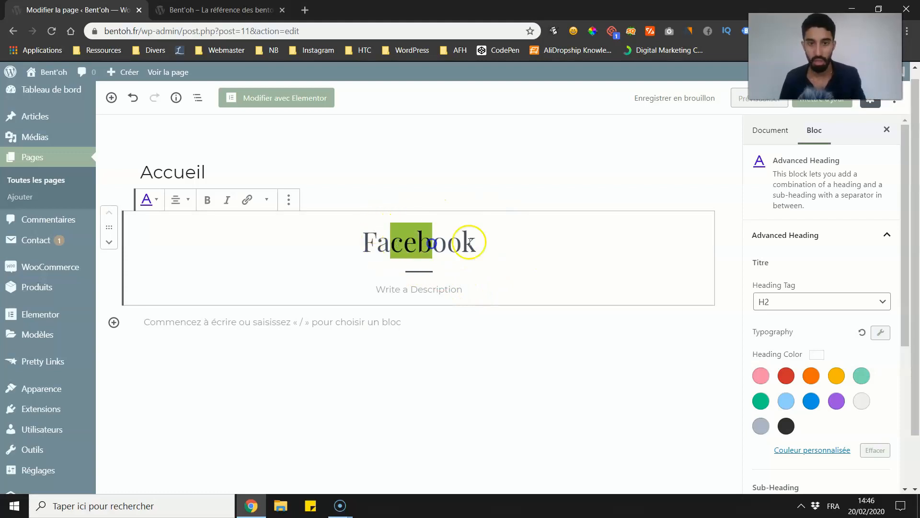
left_click(880, 332)
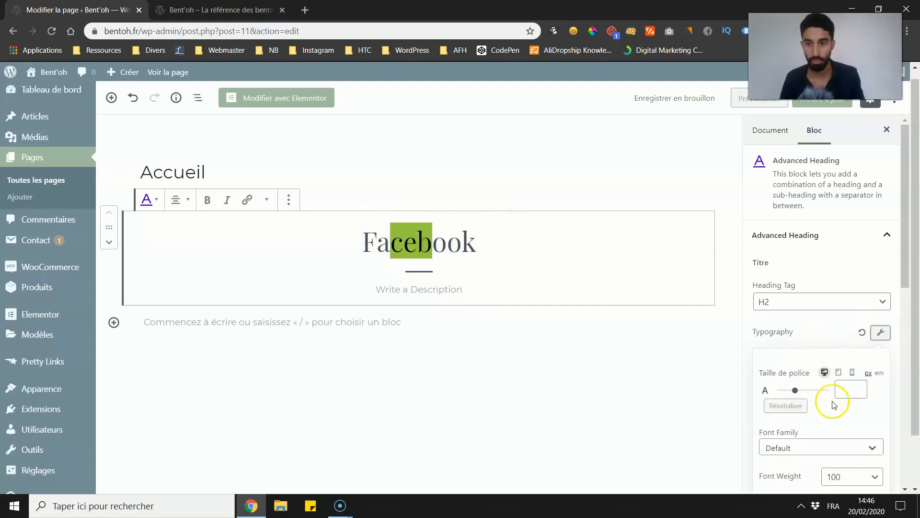
left_click(822, 450)
left_click(817, 444)
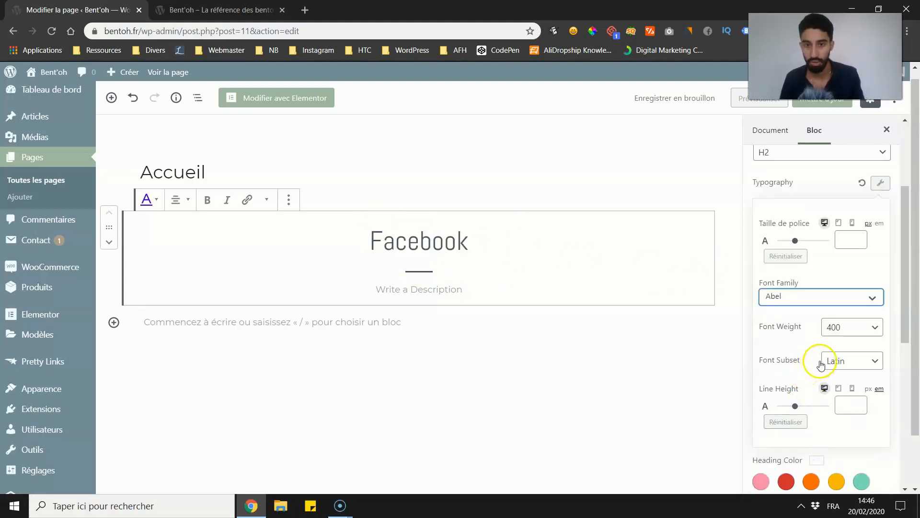
left_click(831, 295)
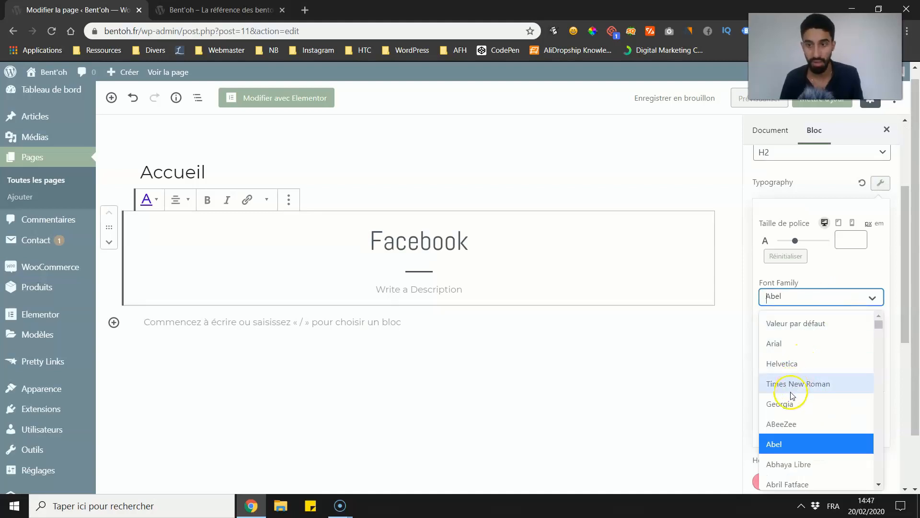
left_click(786, 402)
Step: Set the heading's font weight to 700, then try a different line height and reset it
left_click(831, 325)
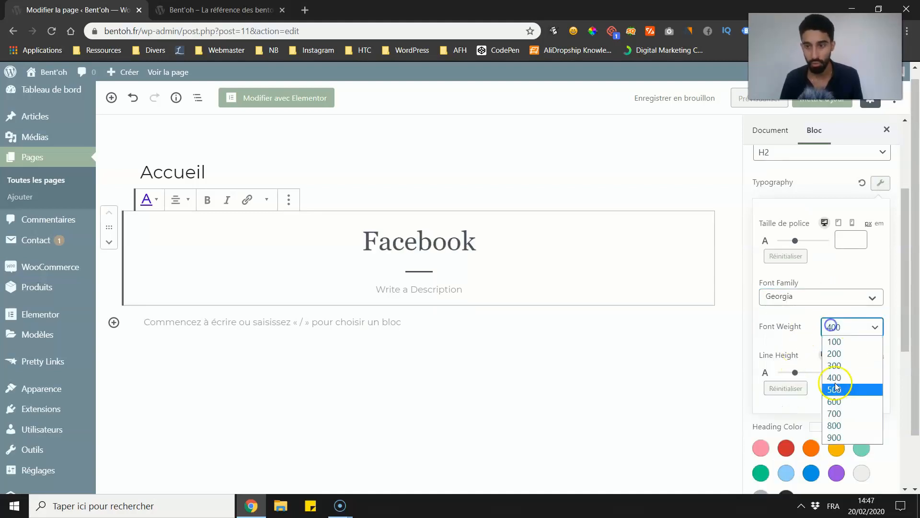
left_click(836, 414)
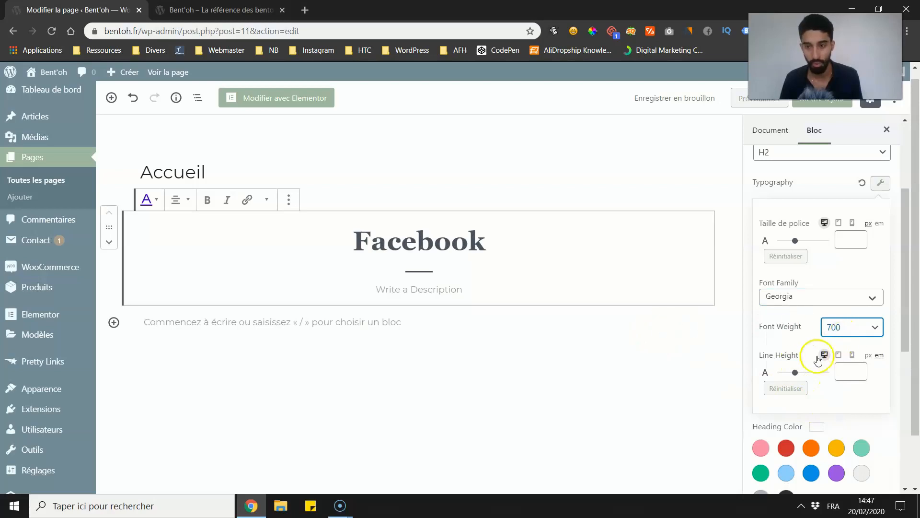
mouse_move(795, 372)
left_mouse_down()
mouse_move(802, 372)
mouse_move(782, 368)
mouse_move(788, 373)
left_mouse_up()
left_click(788, 385)
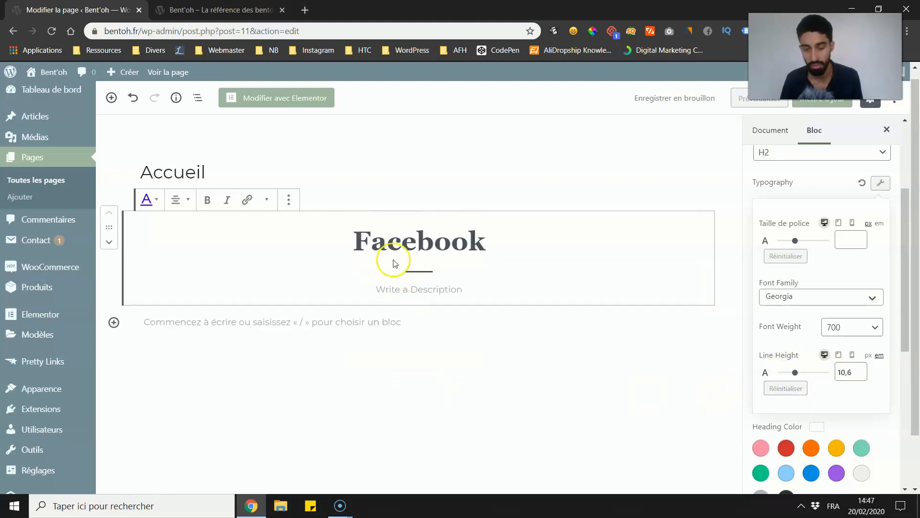
Step: Write "Ma super description" as the description under the Facebook heading
left_click(418, 282)
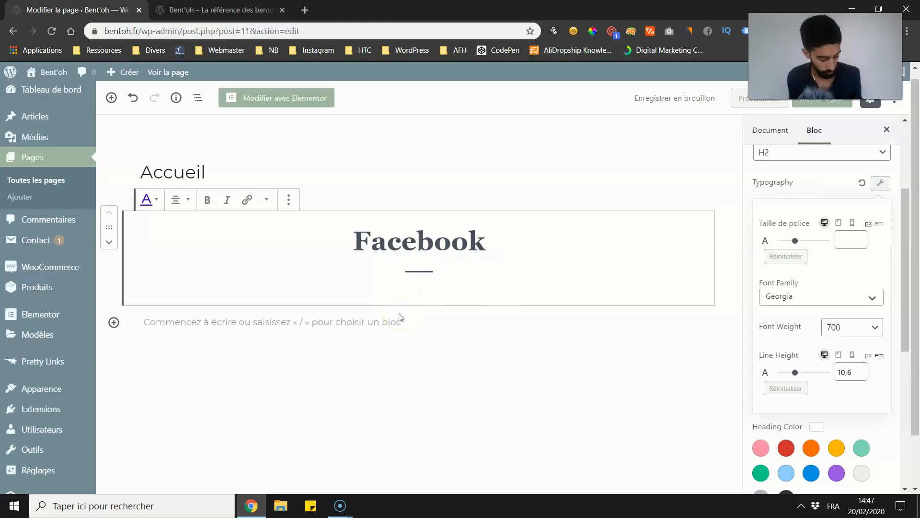
type("Ma ssuper des")
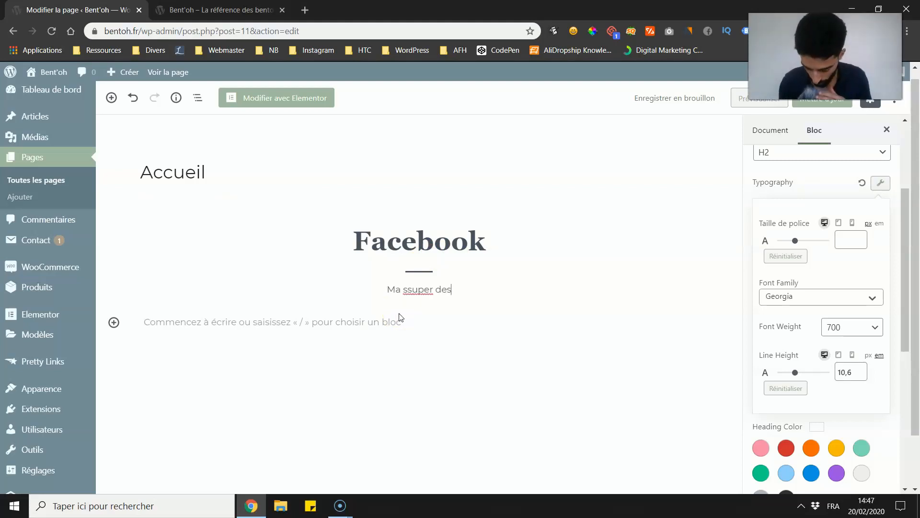
left_click(403, 282)
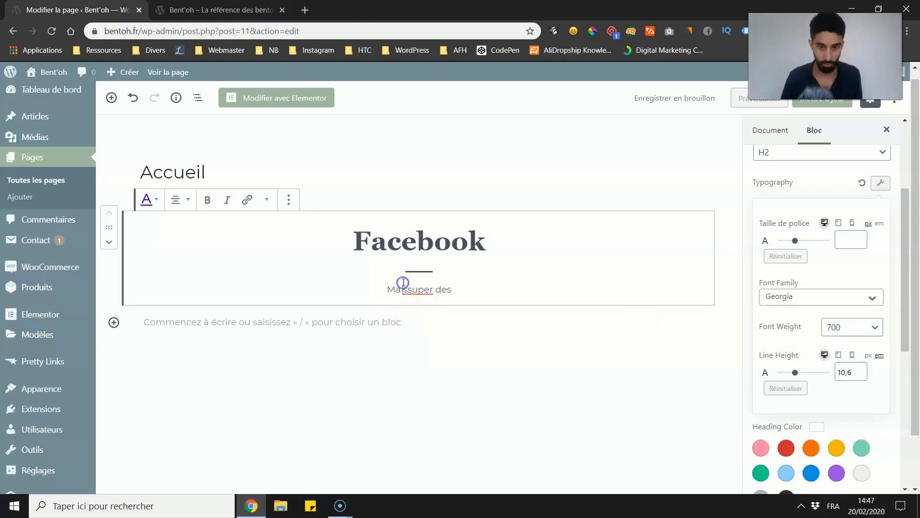
key("Delete")
left_click(453, 288)
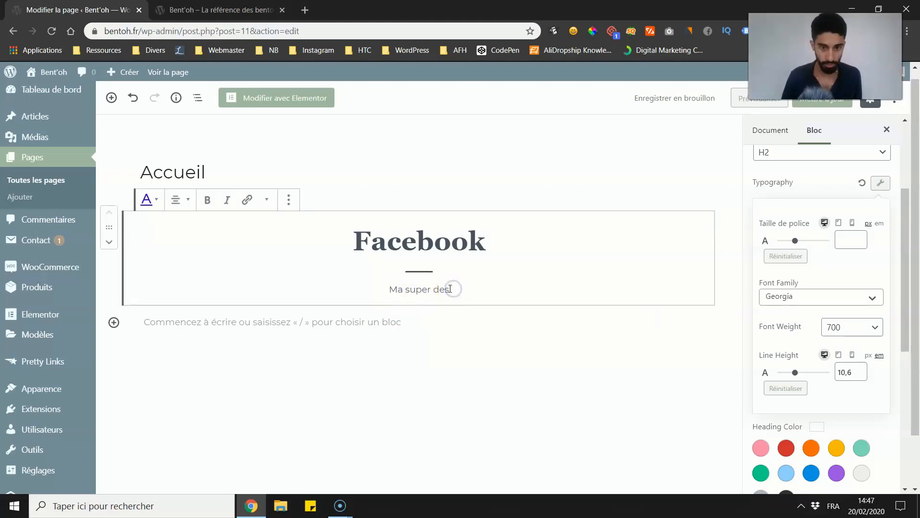
key("BackSpace")
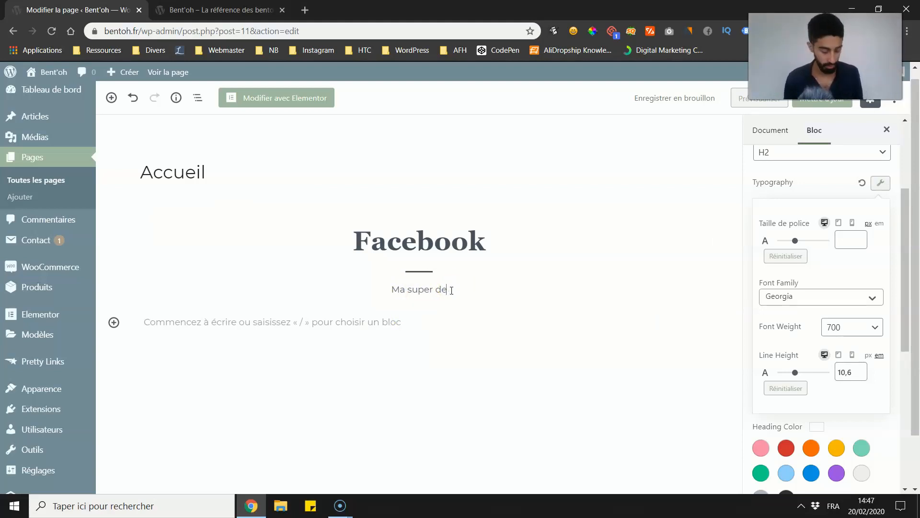
type("scrip")
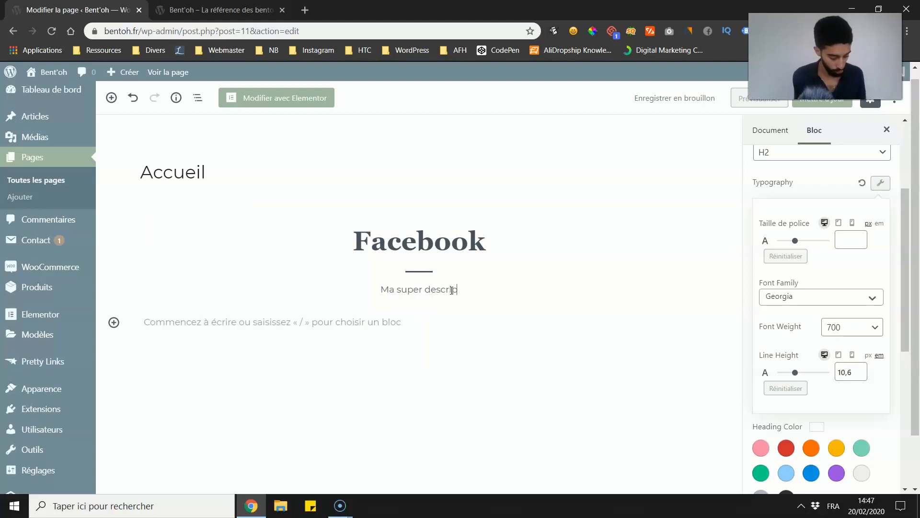
type("tion")
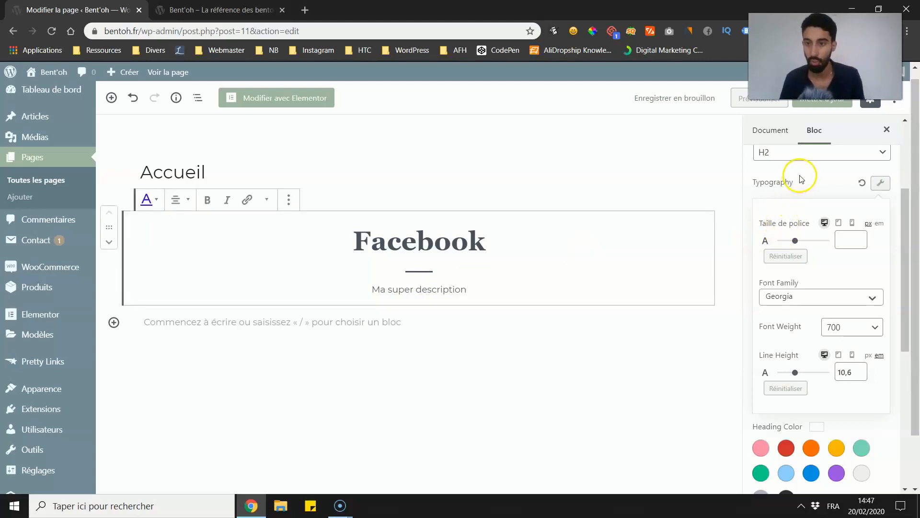
Step: Close the heading's typography options and look through the block's heading and sub-heading style settings
scroll(791, 288, "down", 2)
scroll(826, 192, "up", 3)
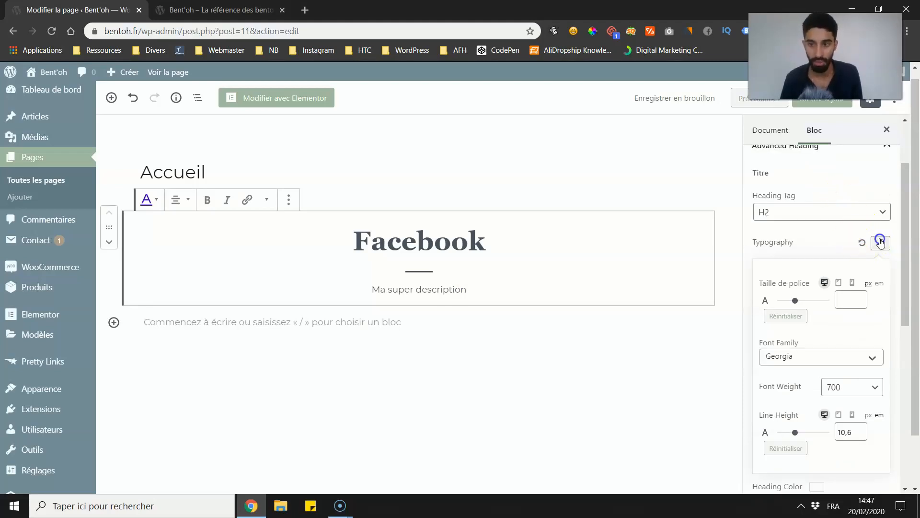
left_click(880, 241)
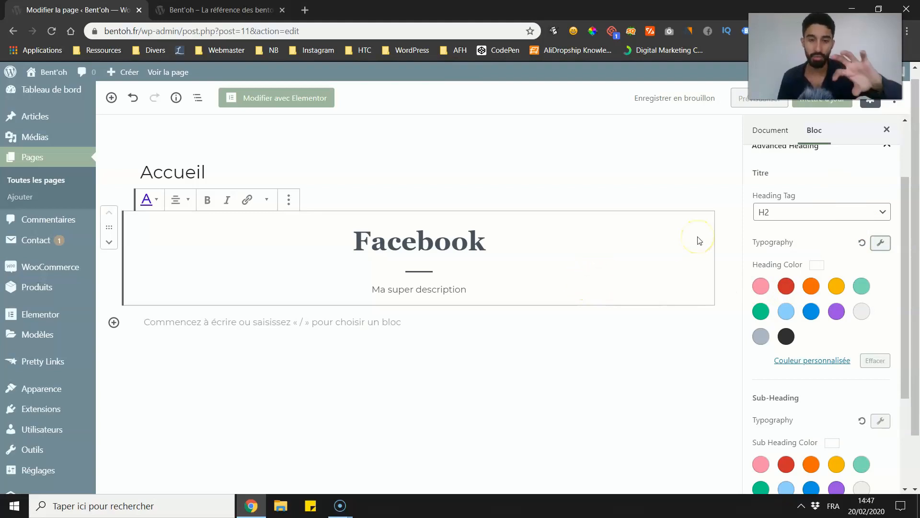
scroll(729, 278, "down", 1)
scroll(779, 281, "down", 1)
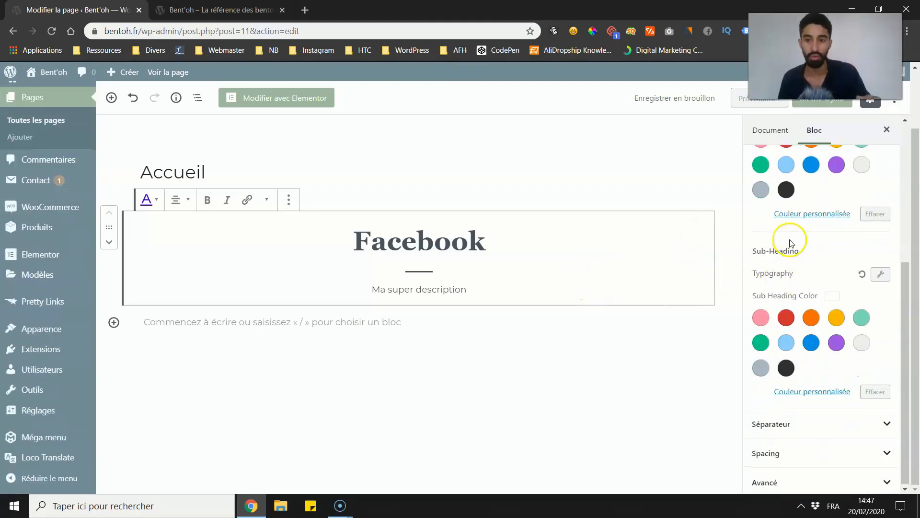
scroll(805, 287, "up", 2)
scroll(767, 367, "down", 2)
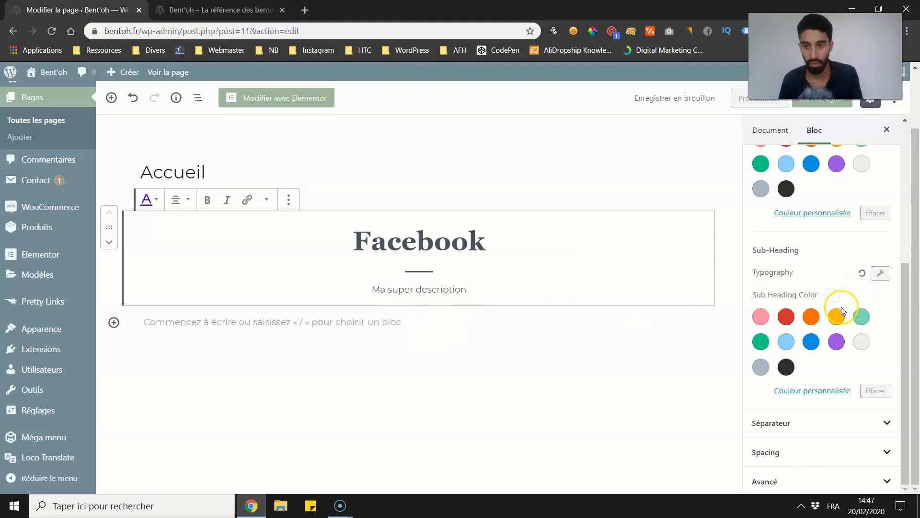
Step: Style the heading's separator as Dotted with a thickness of 7 px, a width of 34 % and a light blue colour
left_click(796, 422)
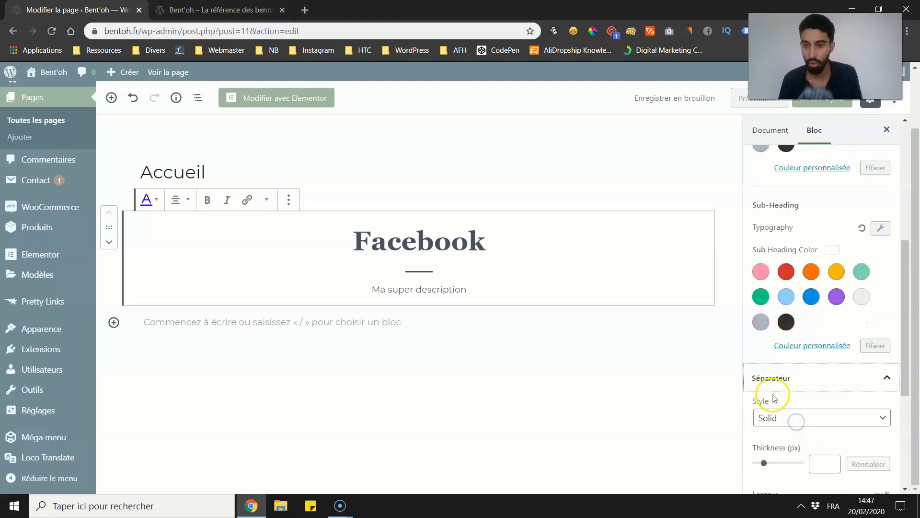
left_click(794, 284)
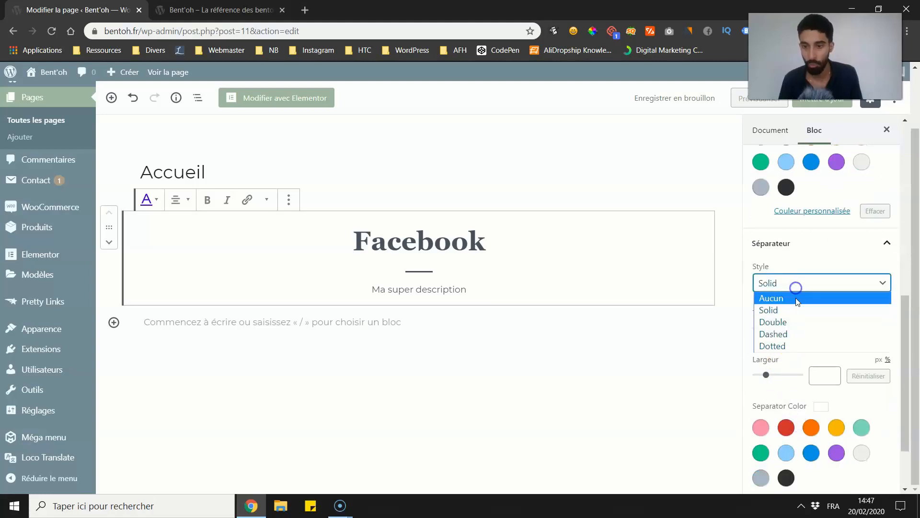
left_click(782, 346)
left_click_drag(766, 374, 771, 375)
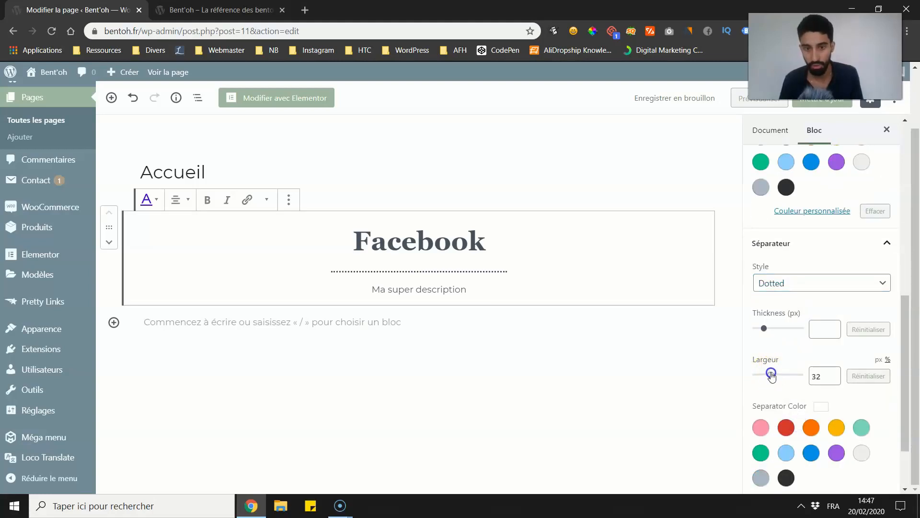
left_click_drag(762, 329, 772, 328)
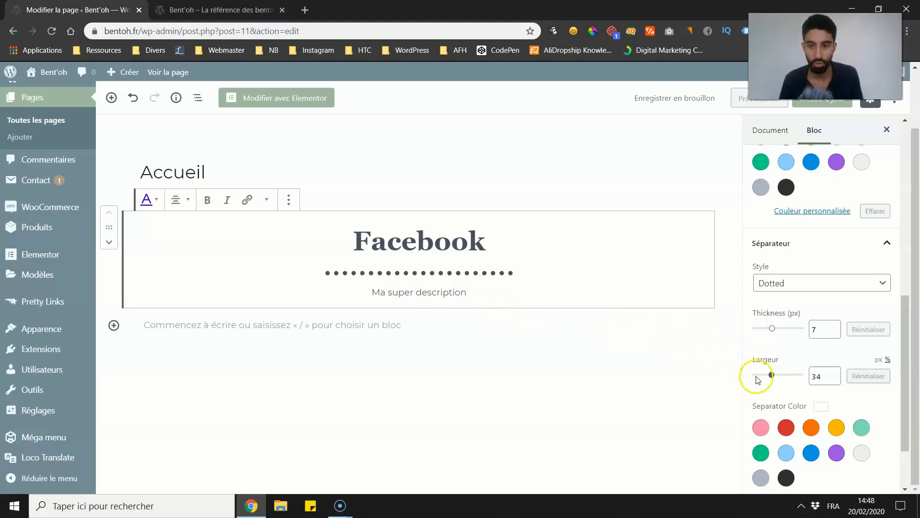
scroll(761, 378, "down", 2)
left_click(790, 373)
left_click(550, 353)
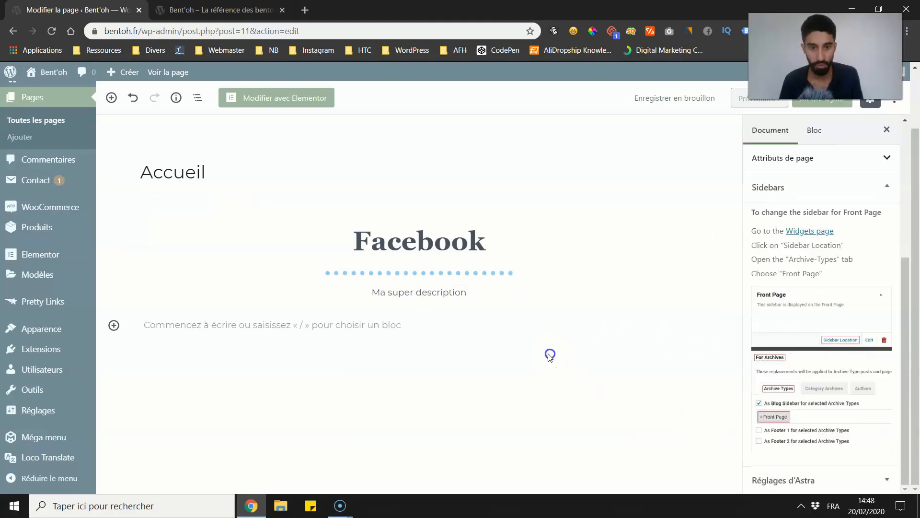
Step: Update the Accueil page and reload the live homepage to check the new heading, returning to the editor
left_click(822, 100)
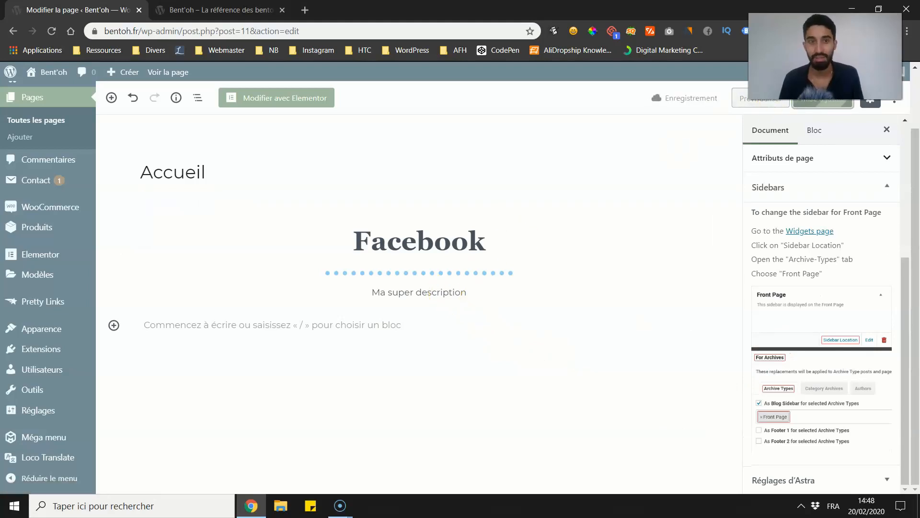
key("ctrl+Tab")
left_click(51, 31)
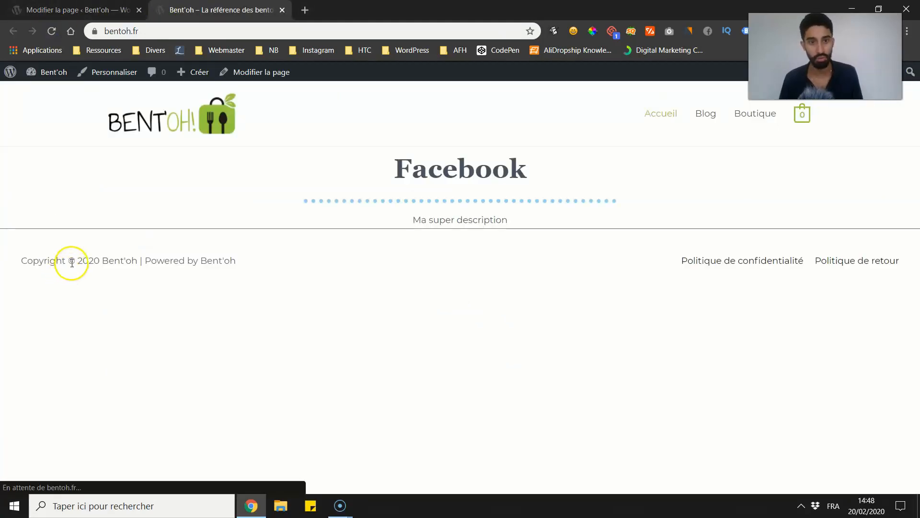
left_click(71, 10)
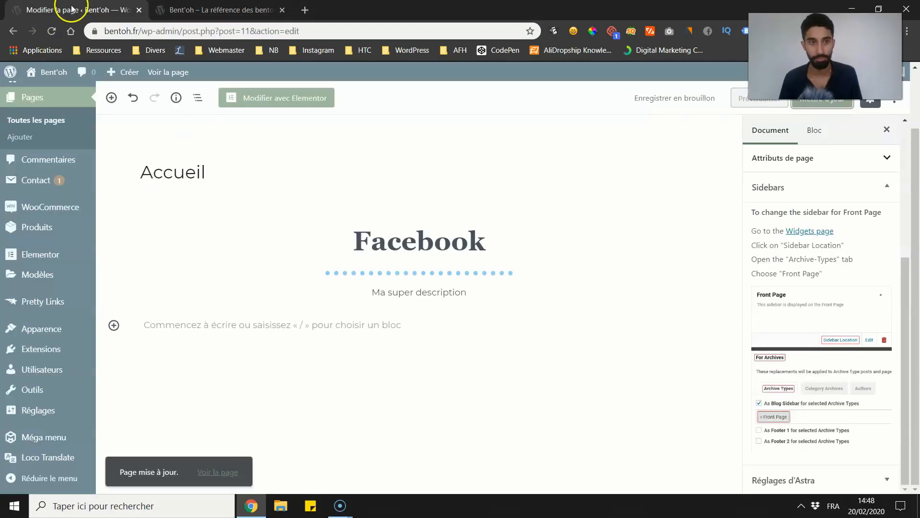
Step: Insert a Price List block from the Ultimate Addons Blocks category below the Facebook heading
left_click(377, 324)
left_click(123, 326)
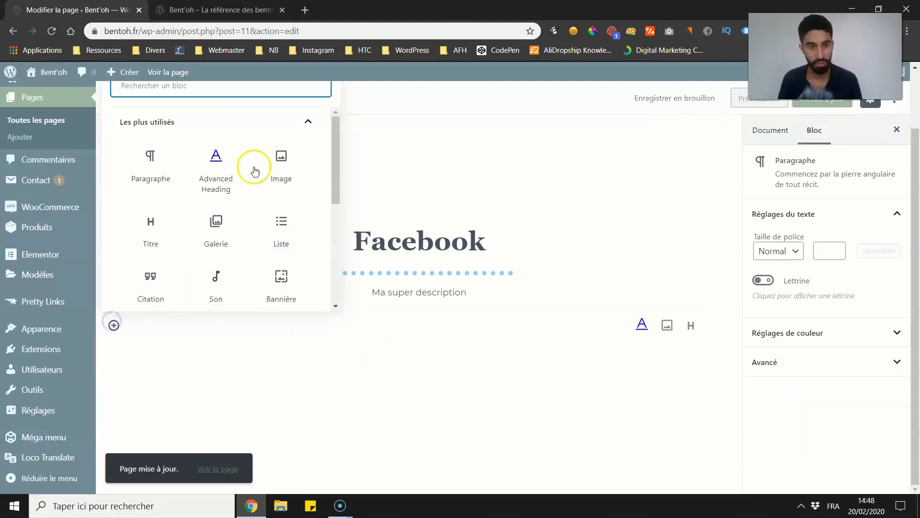
left_click(225, 126)
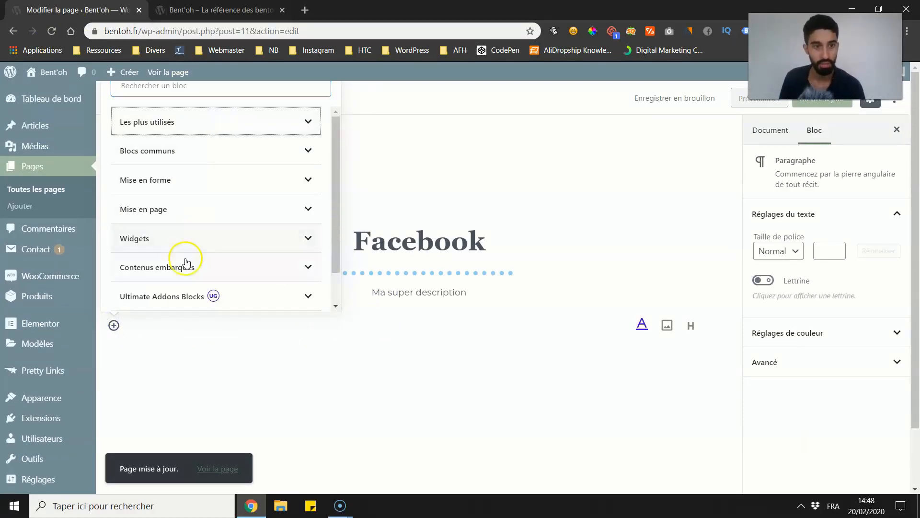
left_click(174, 295)
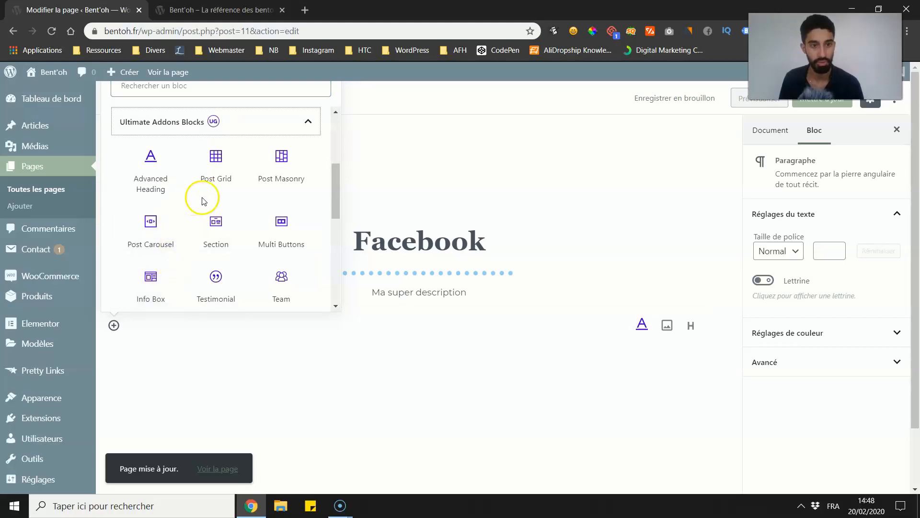
scroll(204, 258, "down", 4)
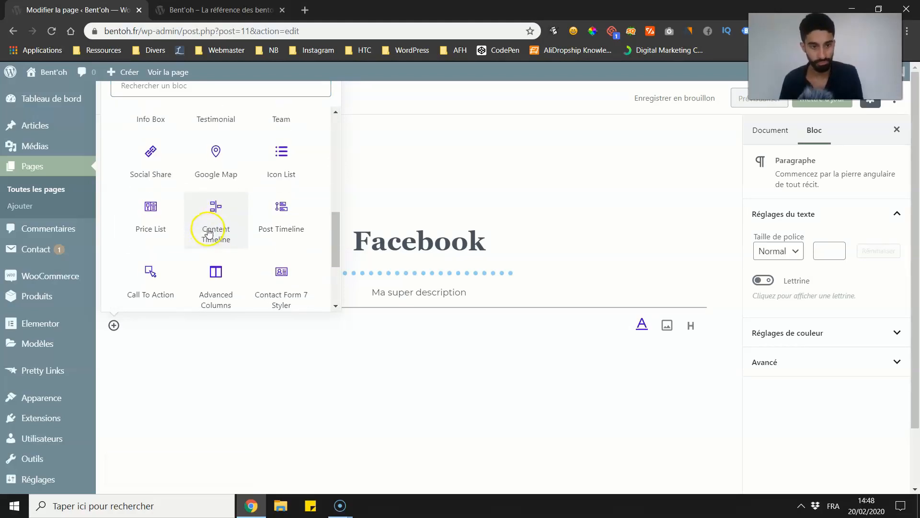
left_click(145, 231)
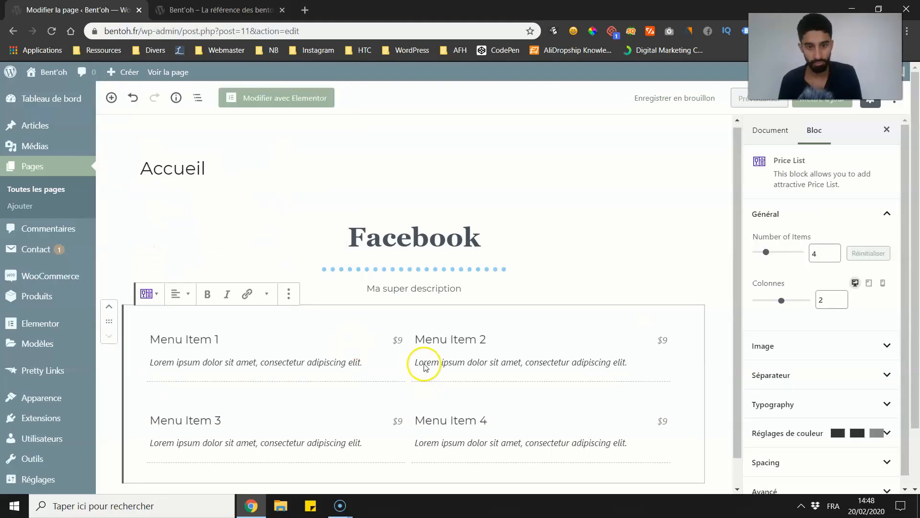
Step: Set the price list to 9 items arranged in 3 columns
left_click_drag(153, 306, 230, 304)
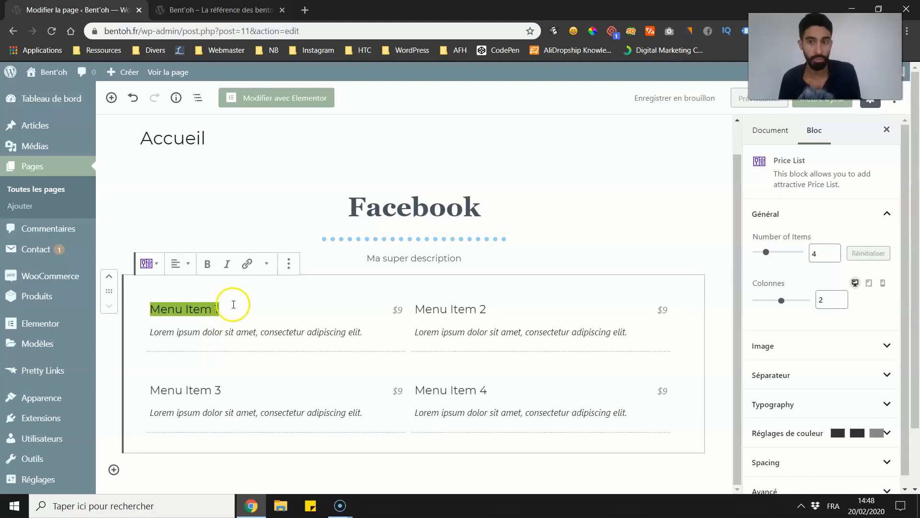
mouse_move(790, 297)
left_mouse_down()
mouse_move(797, 299)
mouse_move(767, 300)
mouse_move(778, 299)
left_mouse_up()
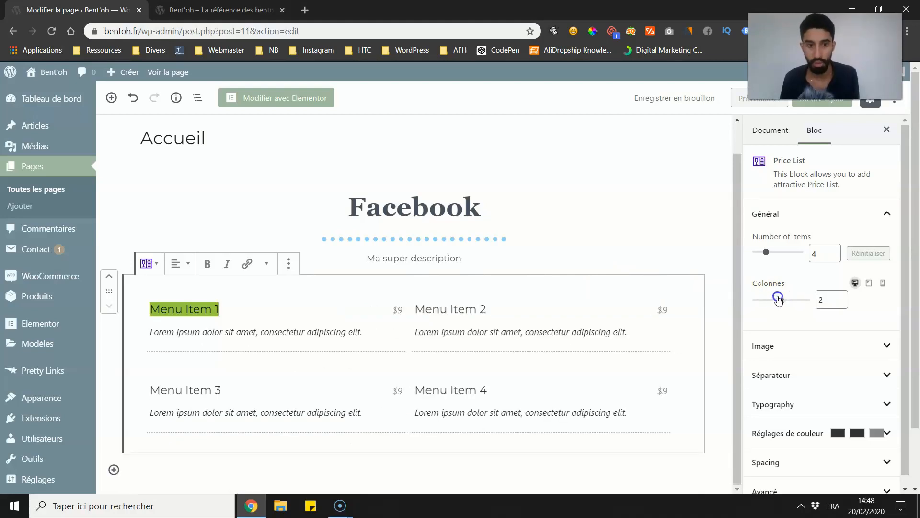
left_click_drag(766, 252, 779, 252)
left_click(779, 302)
left_click_drag(794, 298, 802, 298)
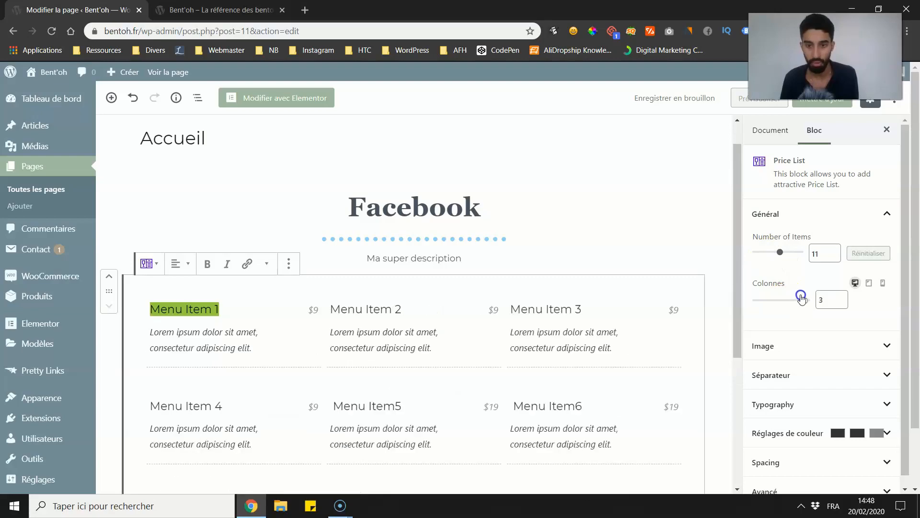
scroll(555, 304, "down", 3)
left_click(814, 254)
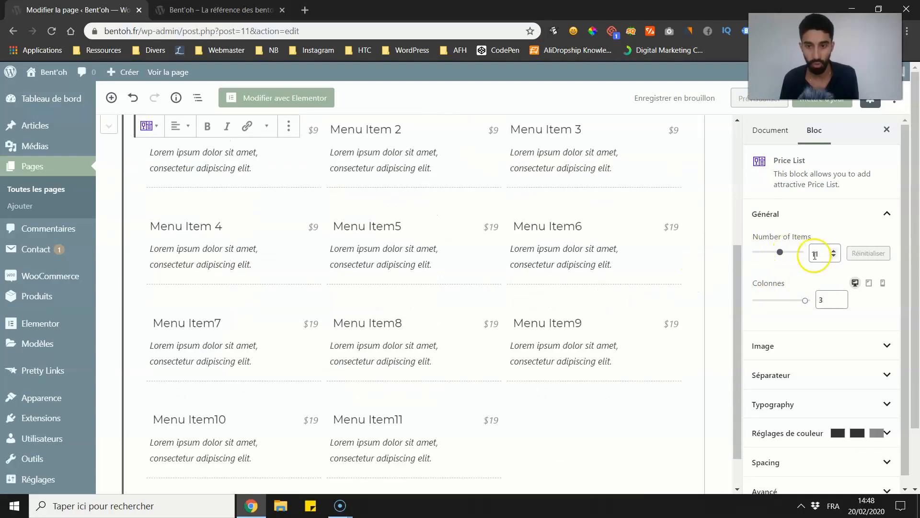
left_click(833, 256)
left_click(833, 256)
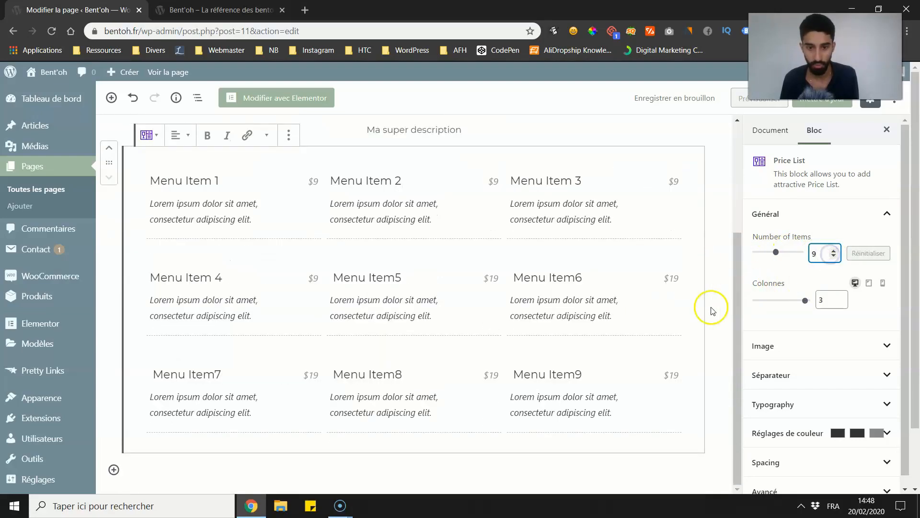
scroll(498, 333, "up", 2)
scroll(493, 336, "down", 2)
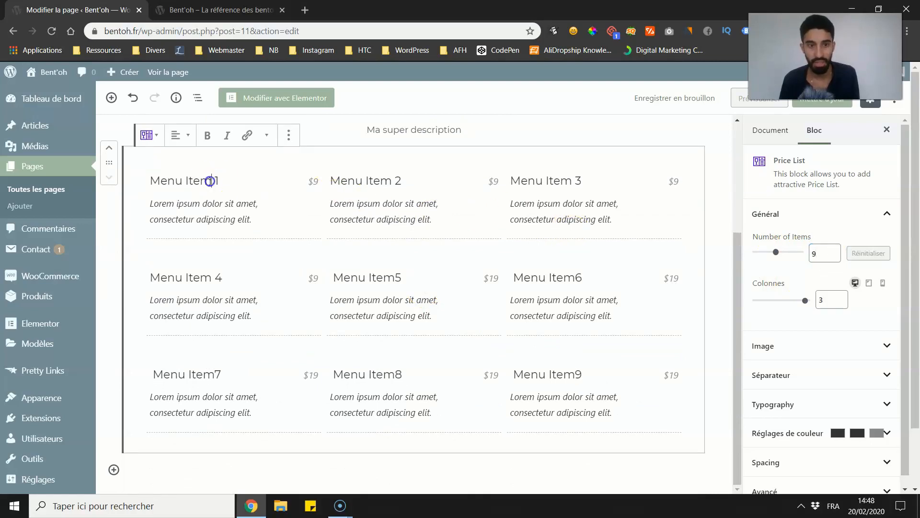
left_click_drag(212, 182, 140, 186)
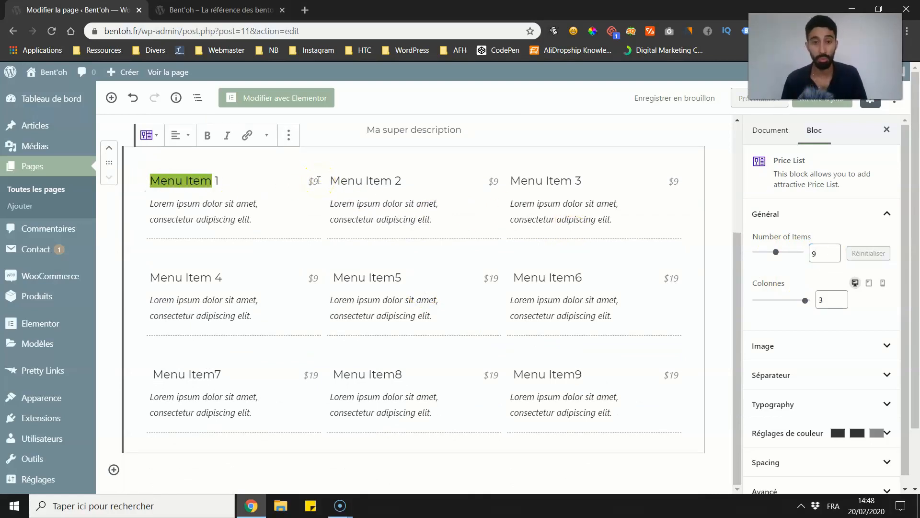
Step: Assign the pastel pink-to-turquoise bottle photo from the media library as the image of Menu Item 1
left_click(870, 345)
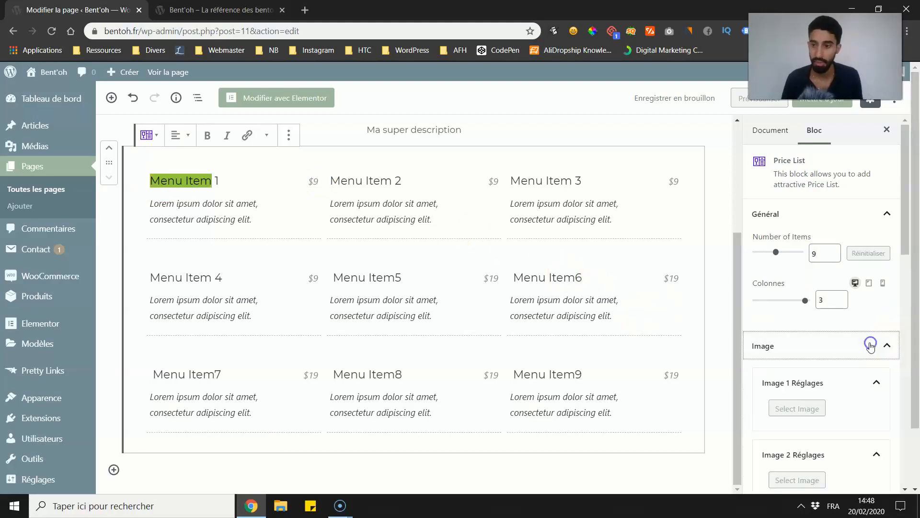
left_click(831, 225)
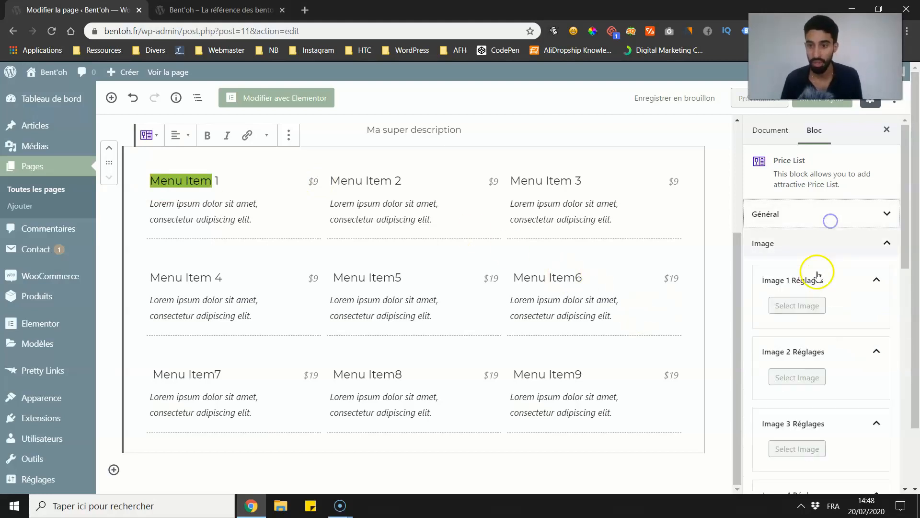
left_click(807, 312)
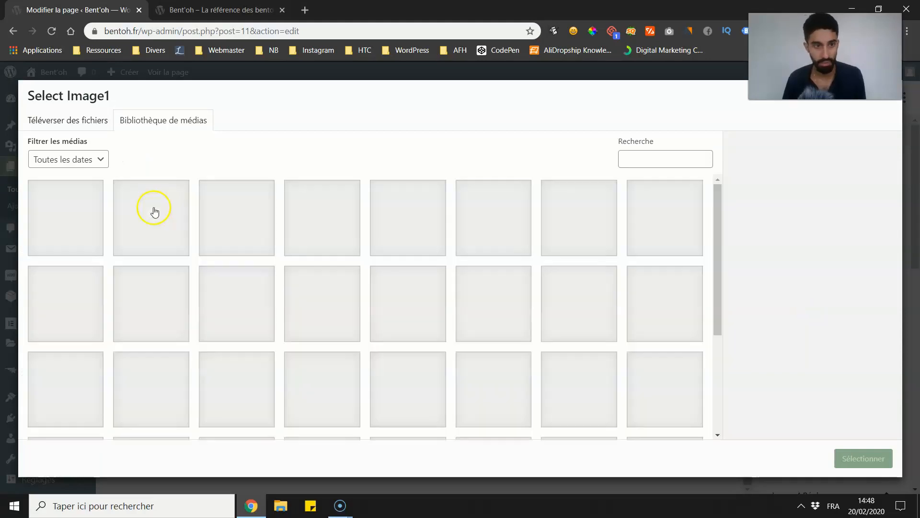
left_click(154, 211)
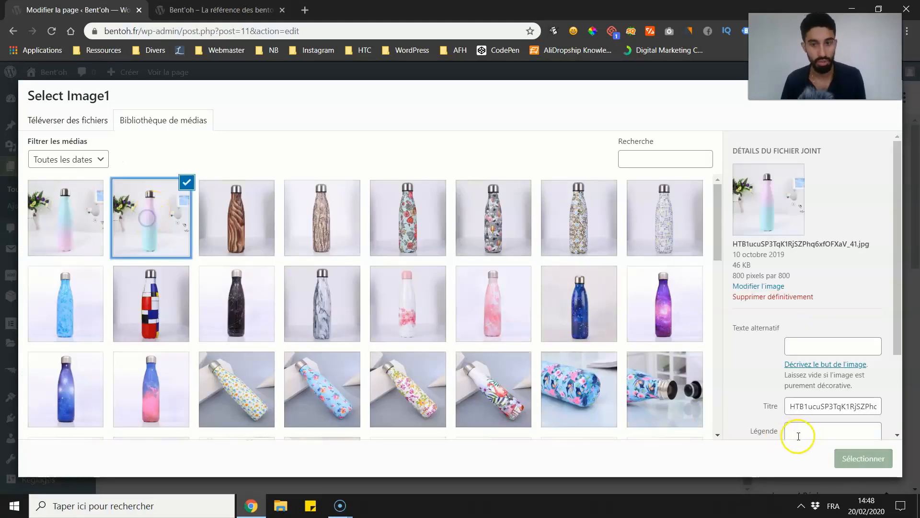
left_click(857, 460)
left_click(224, 350)
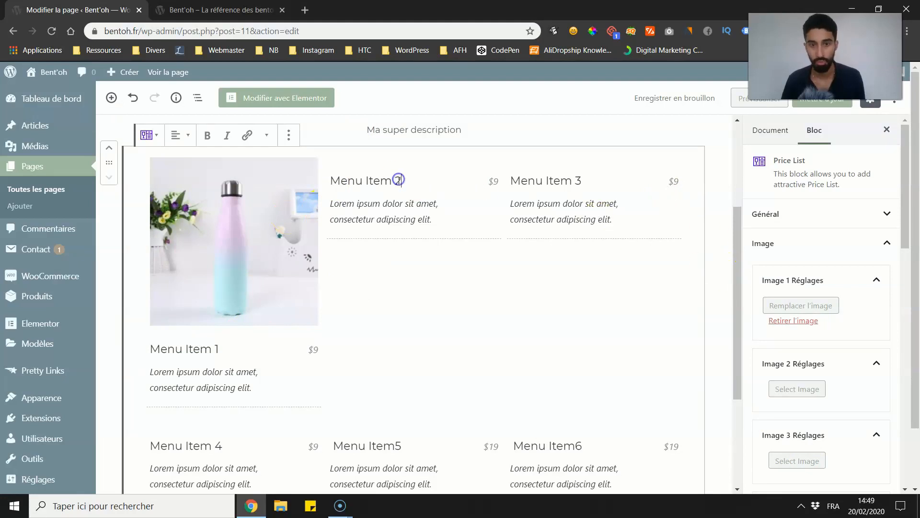
Step: Assign the light wood-bark bottle photo from the media library as the image of Menu Item 2
left_click(814, 386)
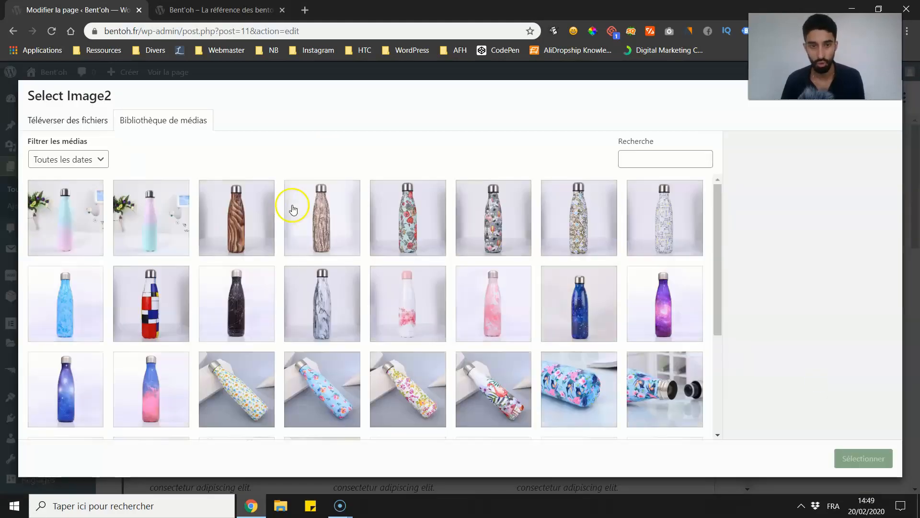
left_click(294, 209)
left_click(863, 458)
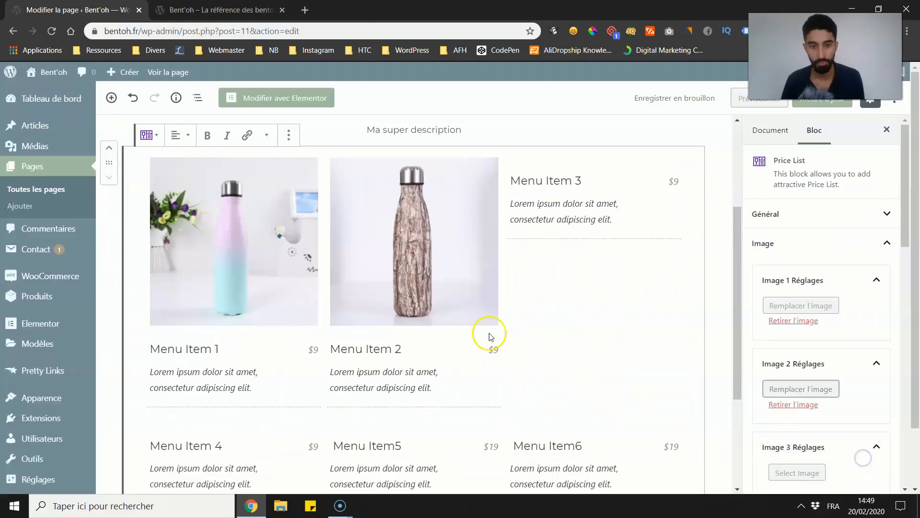
Step: Assign the pink marbled bottle photo from the media library as the image of Menu Item 3
scroll(880, 331, "down", 1)
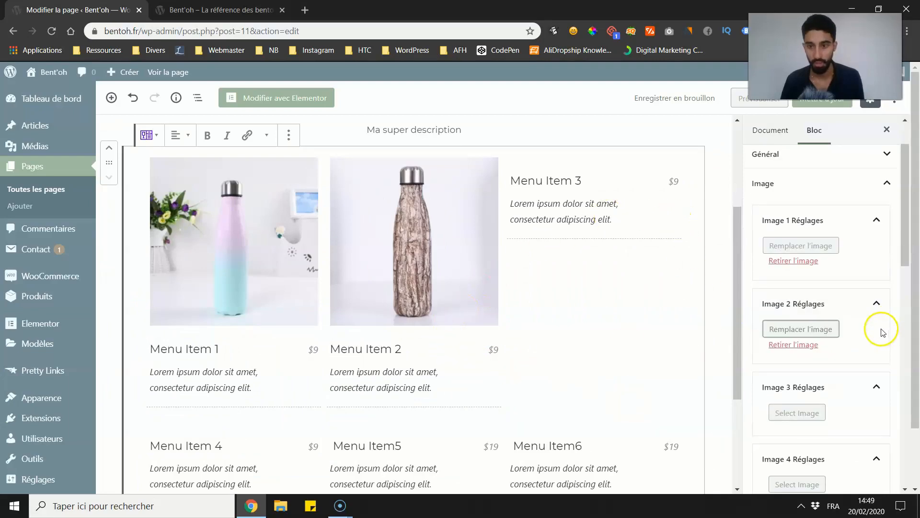
left_click(795, 410)
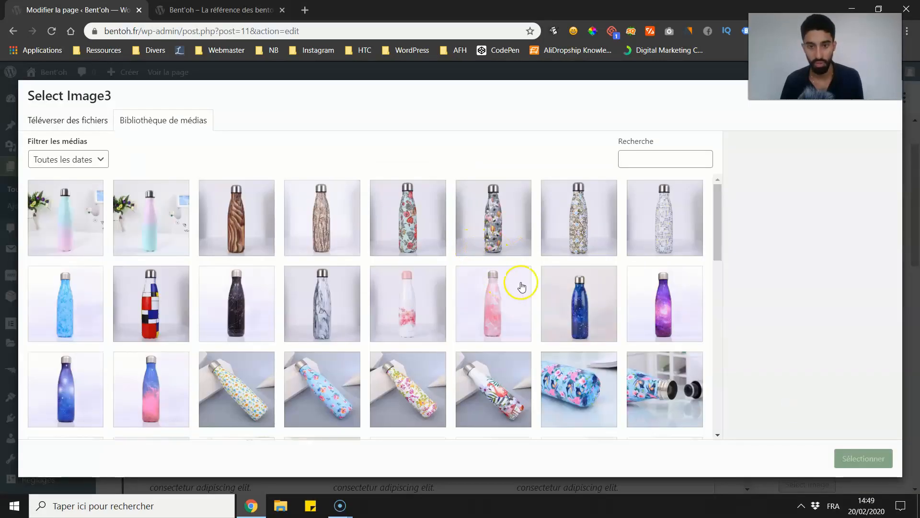
left_click(520, 288)
left_click(860, 458)
Step: Reduce the width of the price list's images to 212
scroll(417, 322, "down", 1)
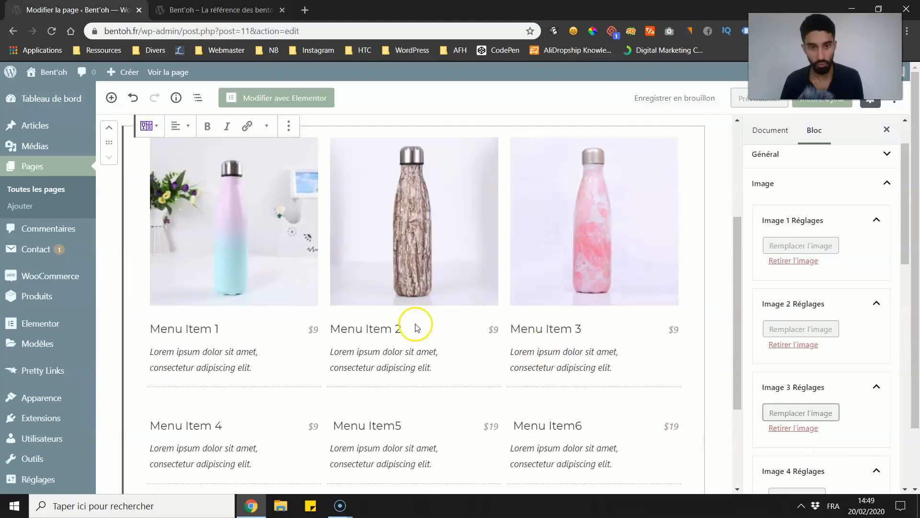
scroll(821, 261, "up", 1)
scroll(854, 254, "down", 12)
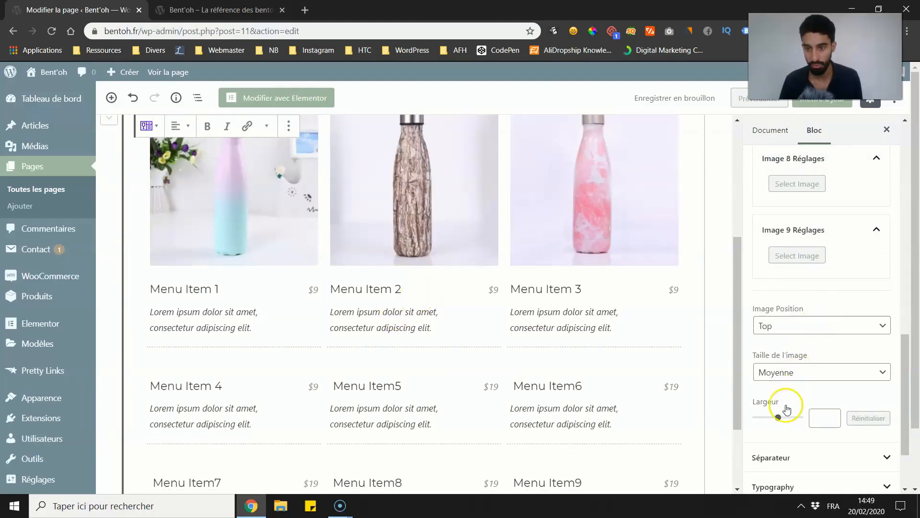
left_click_drag(780, 420, 777, 412)
Step: Try the Left and Right image positions on the price list and return to Top, keeping the Moyenne image size
left_click(789, 326)
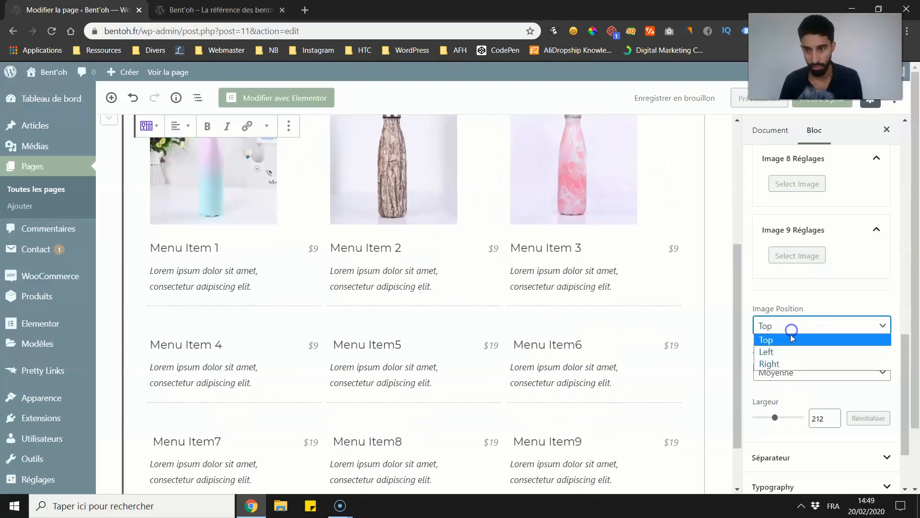
left_click(768, 352)
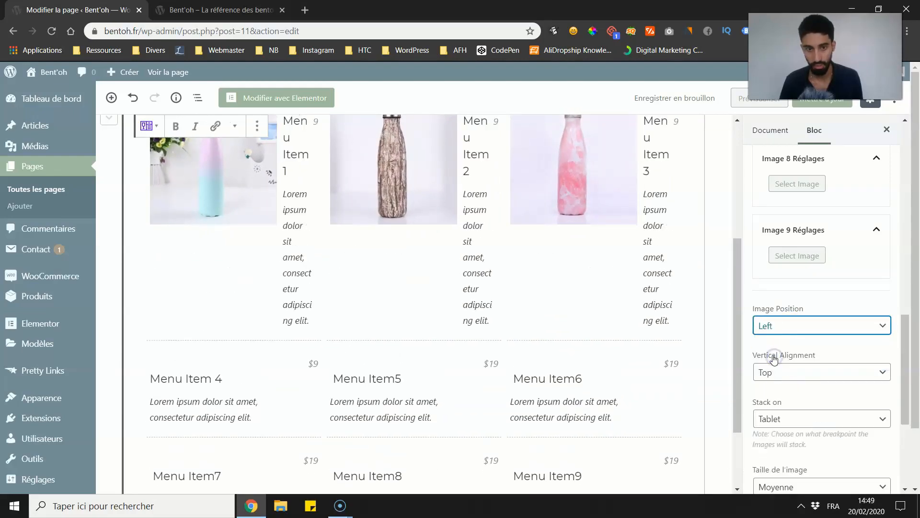
left_click(787, 325)
left_click(769, 364)
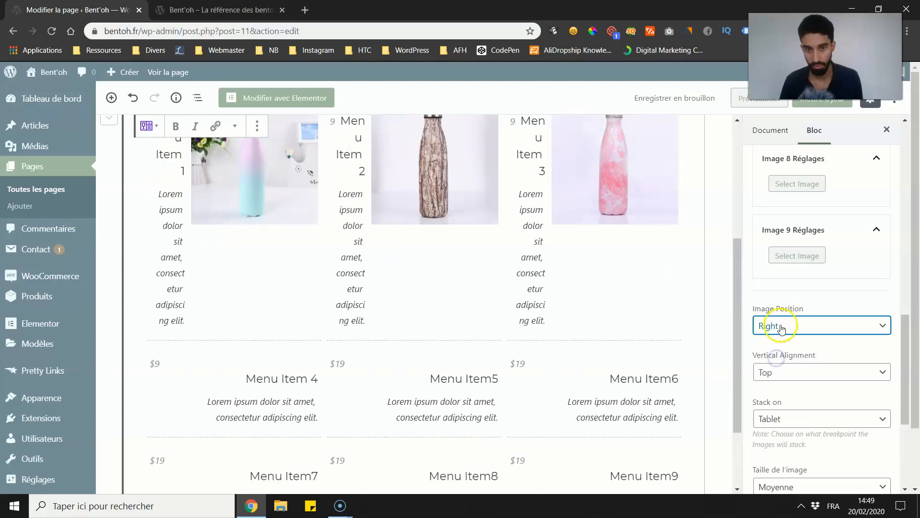
left_click(780, 324)
left_click(773, 339)
left_click(776, 371)
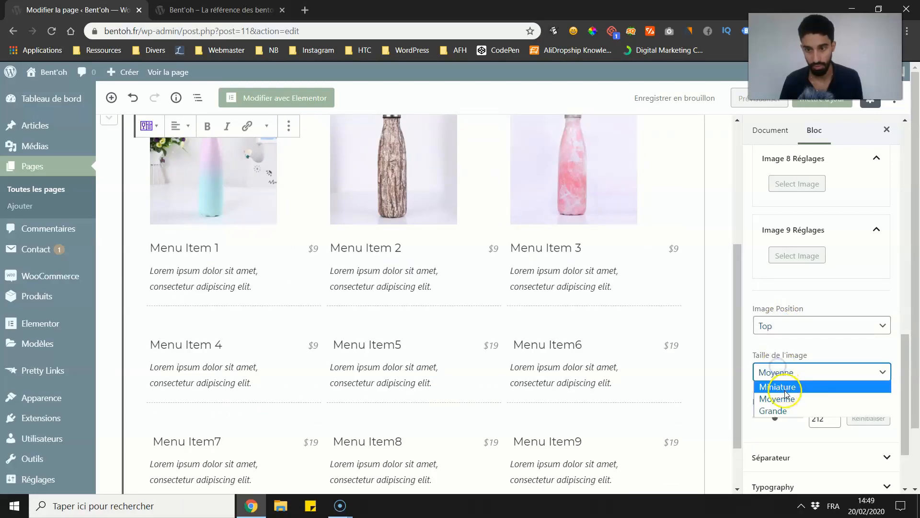
left_click(791, 358)
Step: Style the price list's separator with a width of 48 %, a thickness of 4 and a red colour
scroll(777, 421, "down", 1)
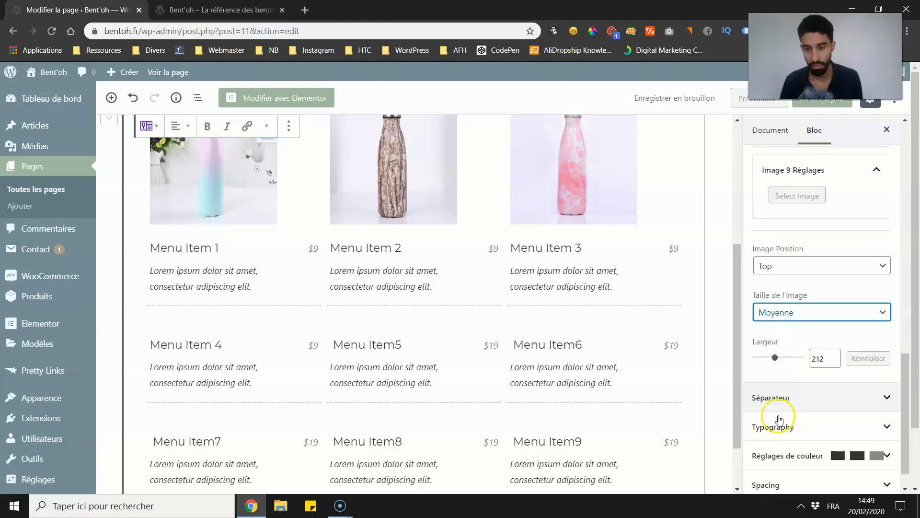
left_click(777, 402)
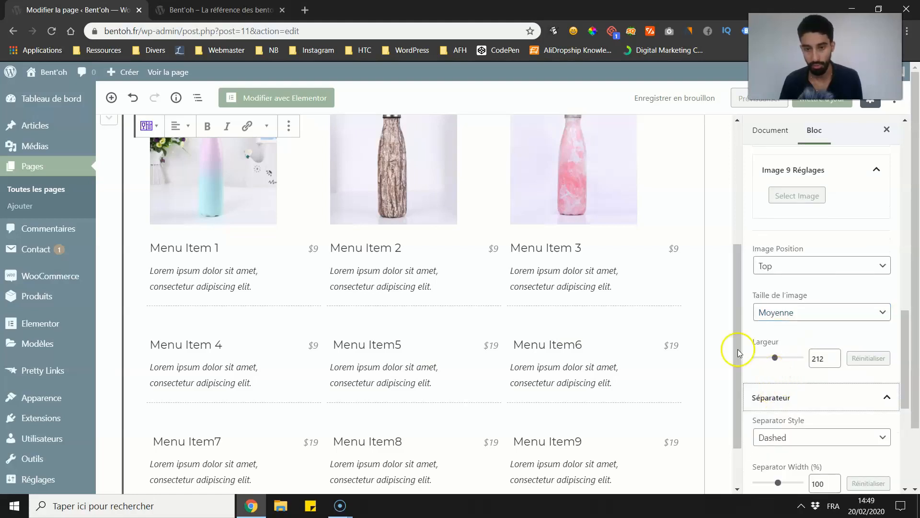
scroll(791, 421, "down", 2)
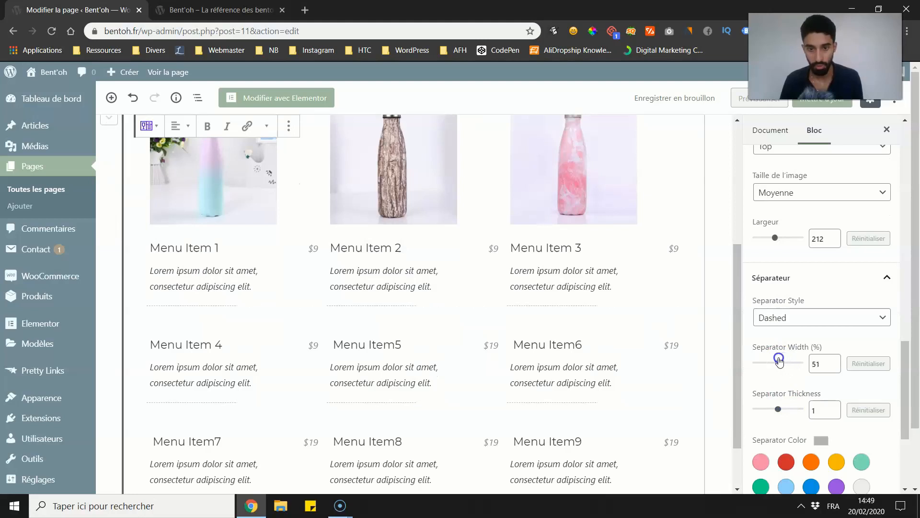
left_click_drag(779, 411, 765, 411)
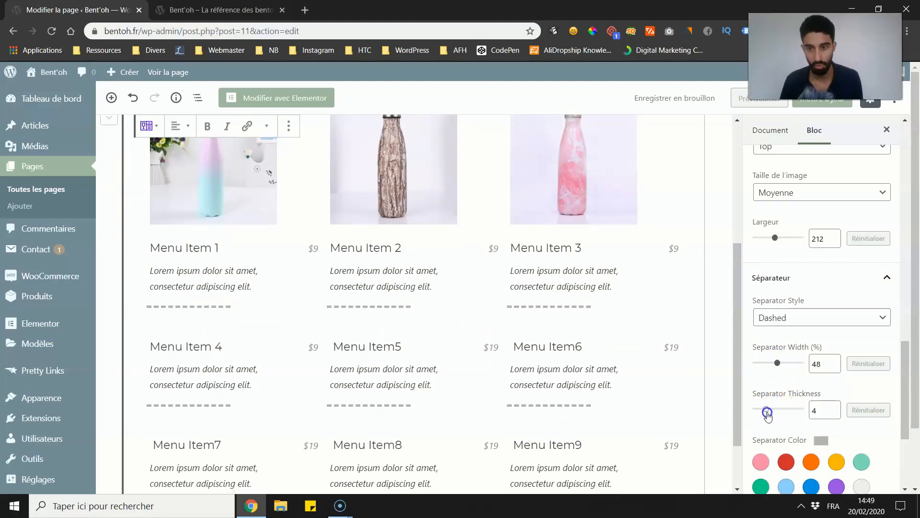
scroll(766, 411, "down", 1)
left_click(795, 407)
scroll(784, 398, "down", 2)
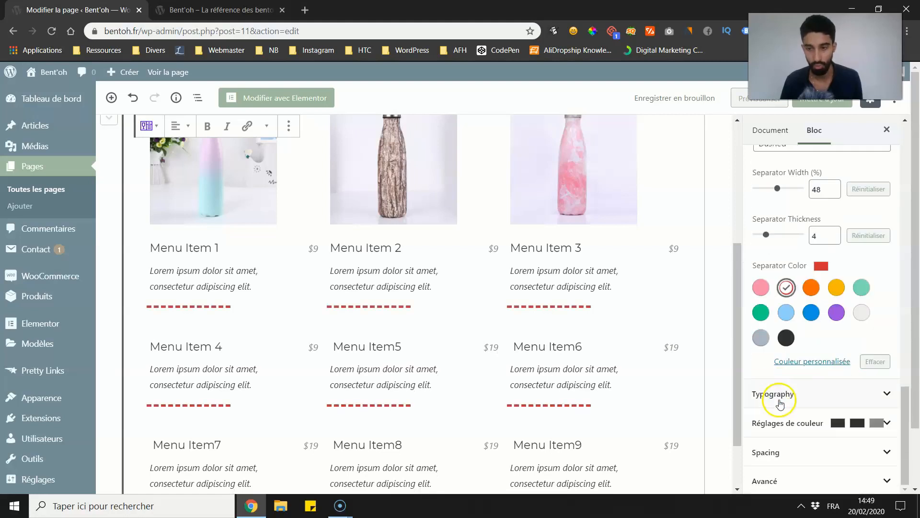
scroll(790, 386, "up", 4)
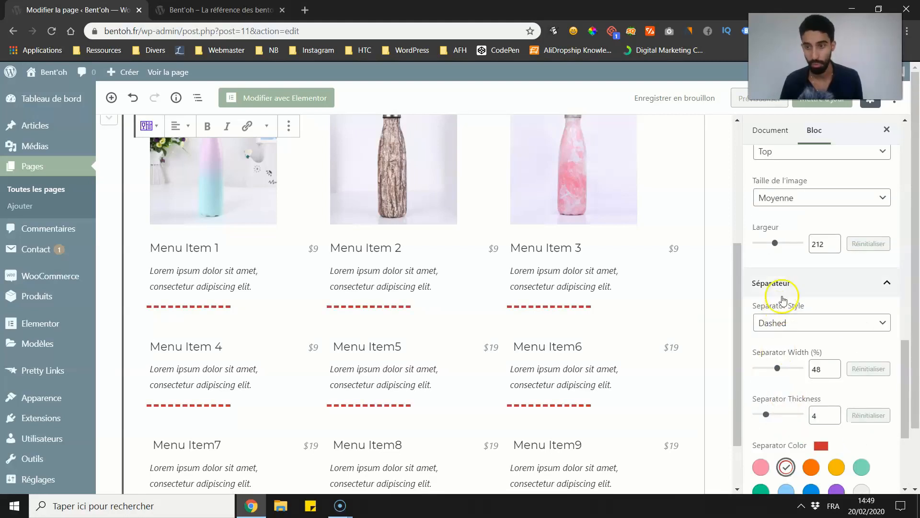
left_click(782, 278)
Step: Examine the price list's typography options for the title, content and price
scroll(786, 335, "down", 2)
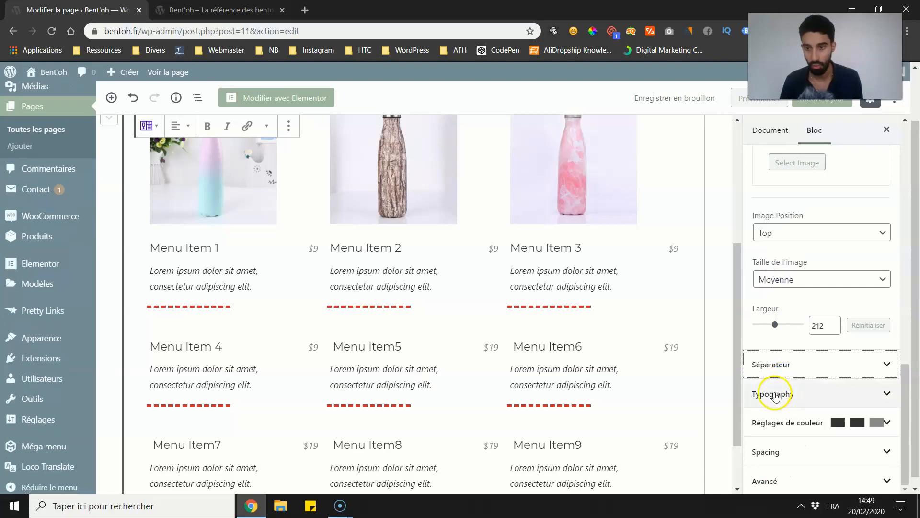
left_click(774, 392)
scroll(822, 275, "down", 1)
scroll(468, 294, "up", 2)
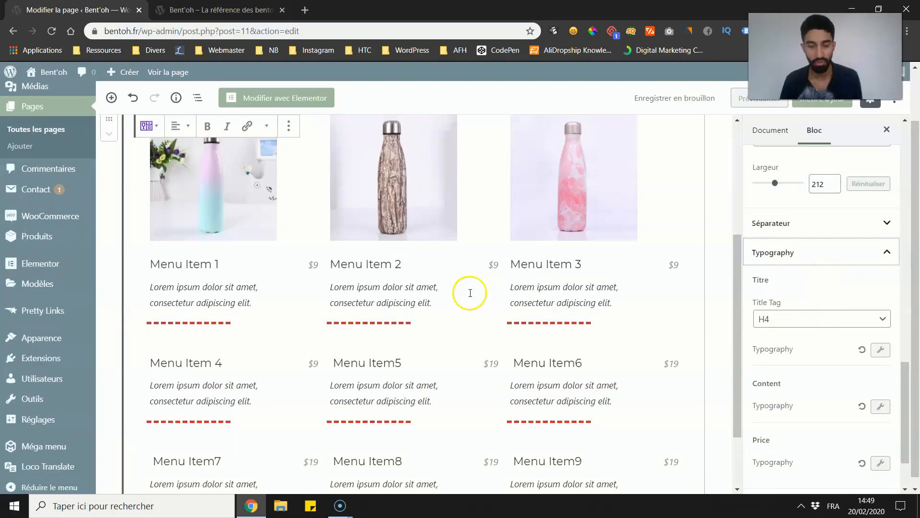
scroll(599, 306, "down", 3)
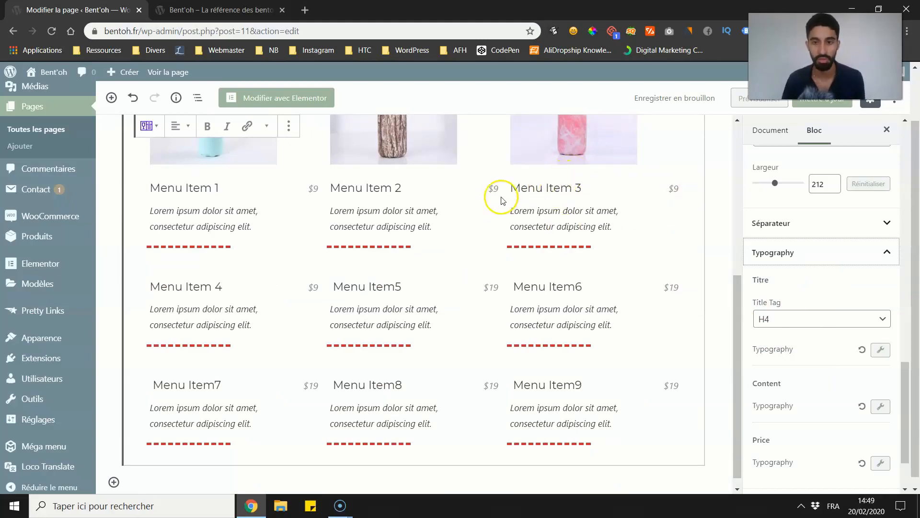
left_click_drag(528, 188, 581, 219)
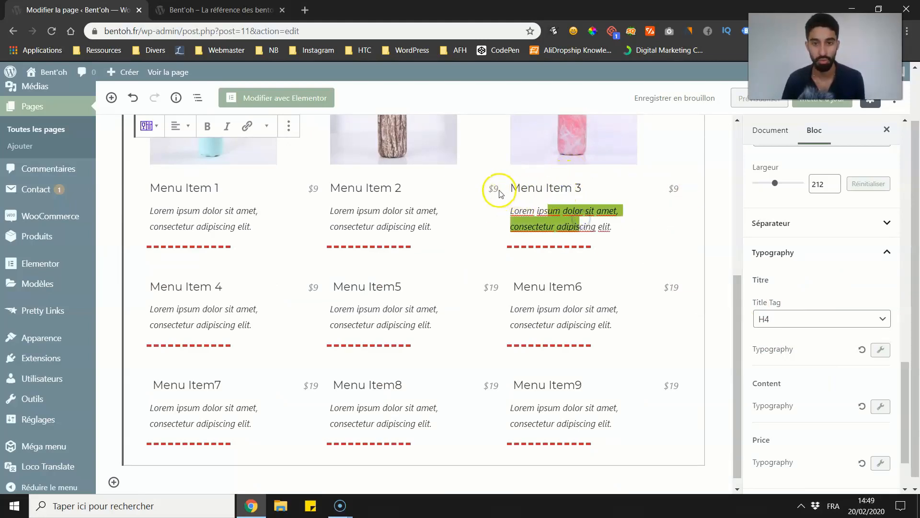
left_click_drag(499, 189, 491, 188)
scroll(680, 243, "down", 1)
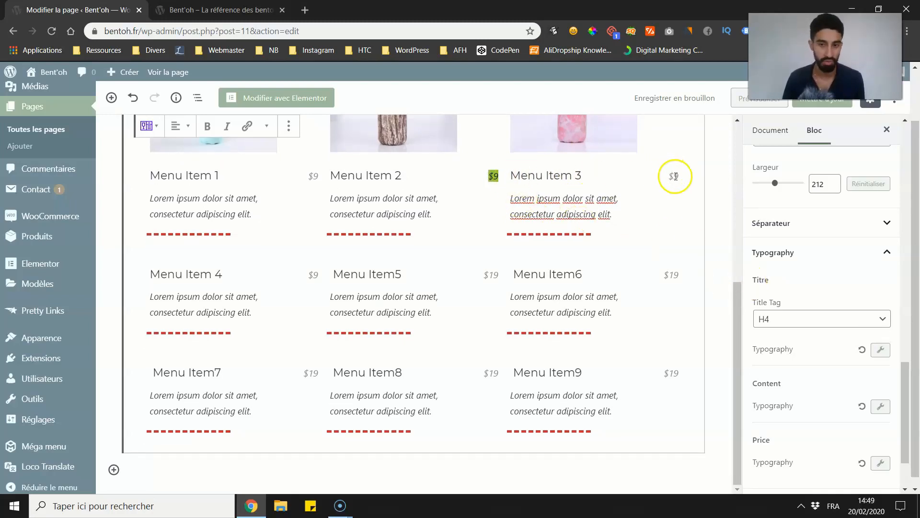
scroll(813, 268, "down", 3)
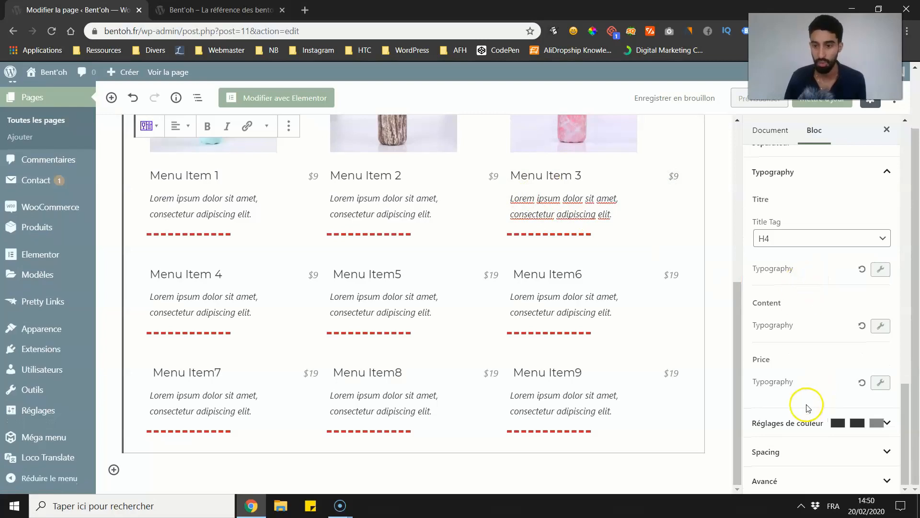
Step: Change the price of Menu Item 3 to "9 EUR"
scroll(800, 384, "up", 6)
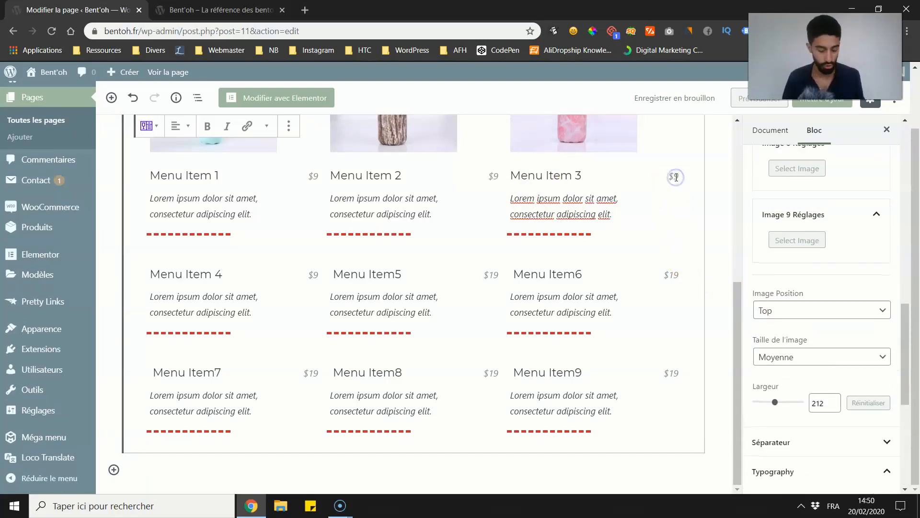
key("BackSpace")
scroll(661, 283, "down", 3)
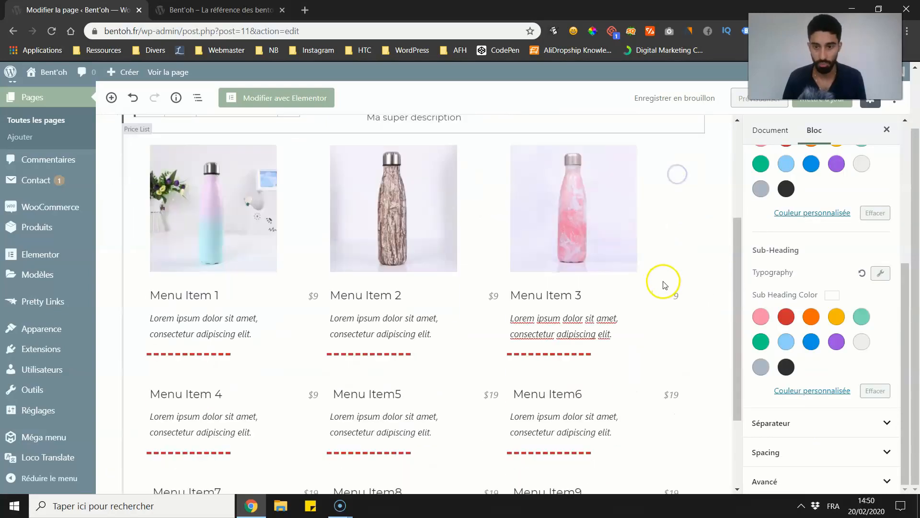
left_click(677, 298)
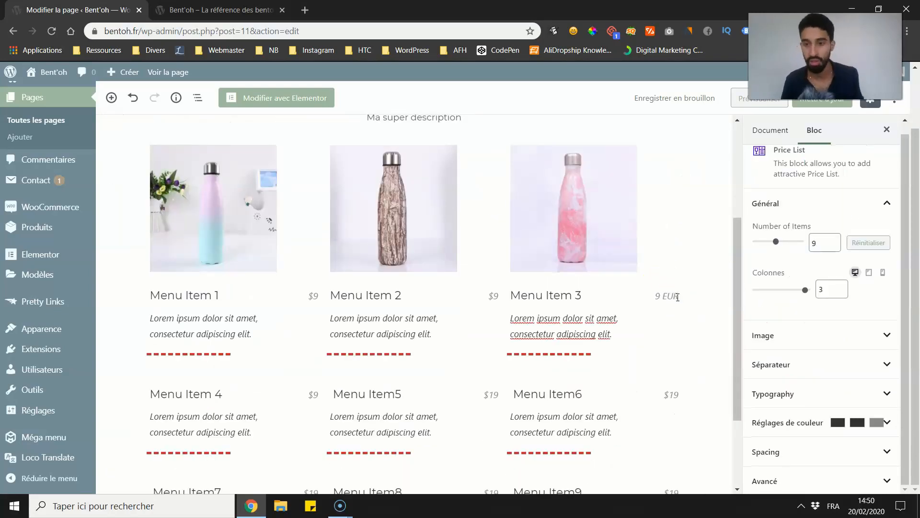
type("EUR")
left_click(723, 305)
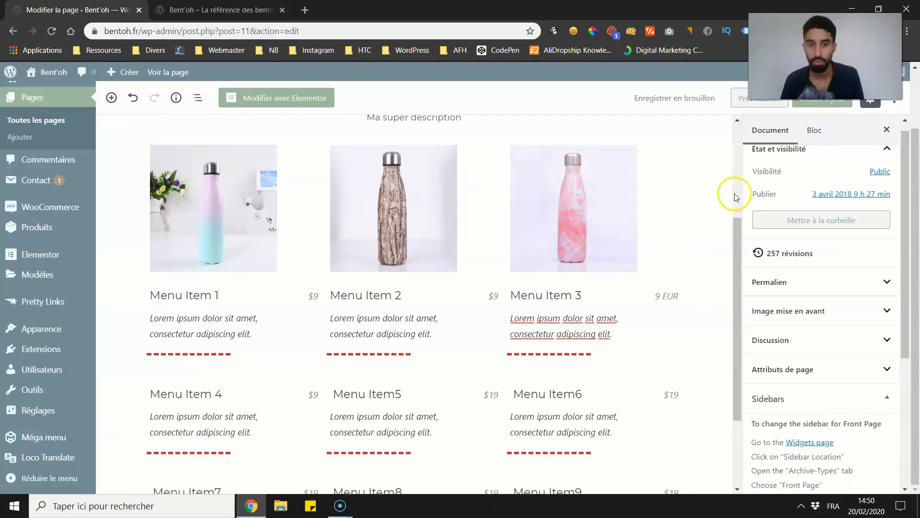
Step: Update the page and check how the price list is laid out on the live homepage
left_click(215, 10)
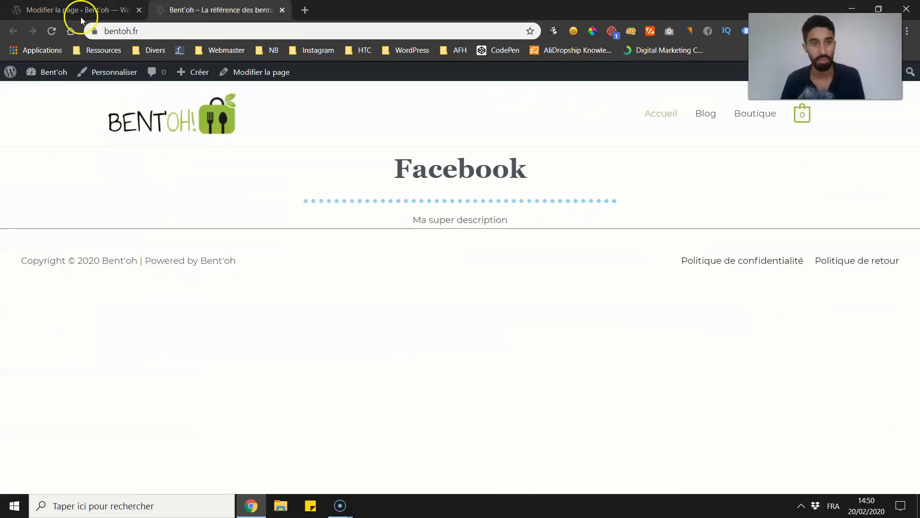
scroll(111, 191, "down", 4)
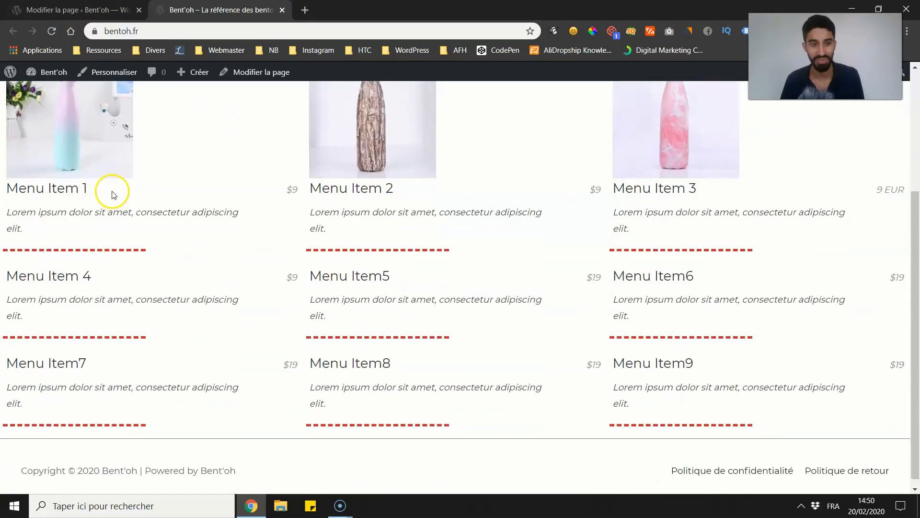
scroll(104, 199, "up", 1)
scroll(105, 198, "up", 2)
key("ctrl+Tab")
scroll(622, 256, "up", 3)
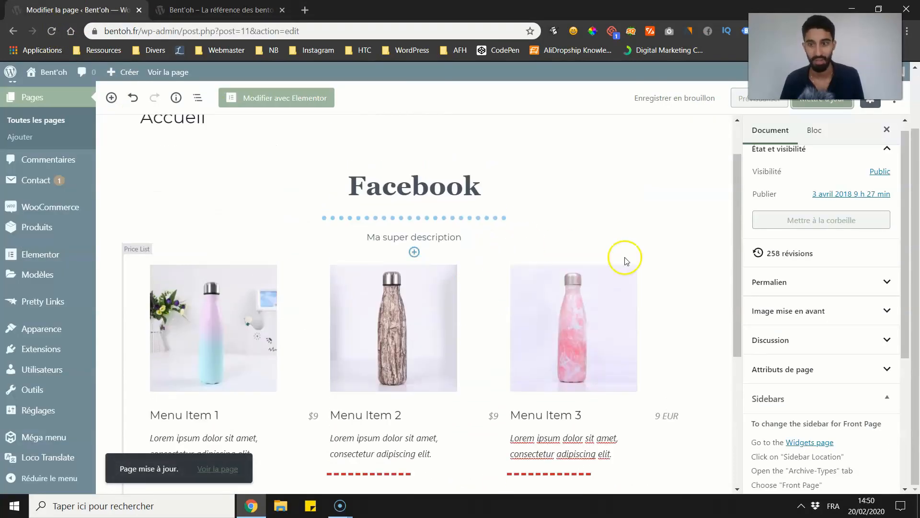
left_click(630, 350)
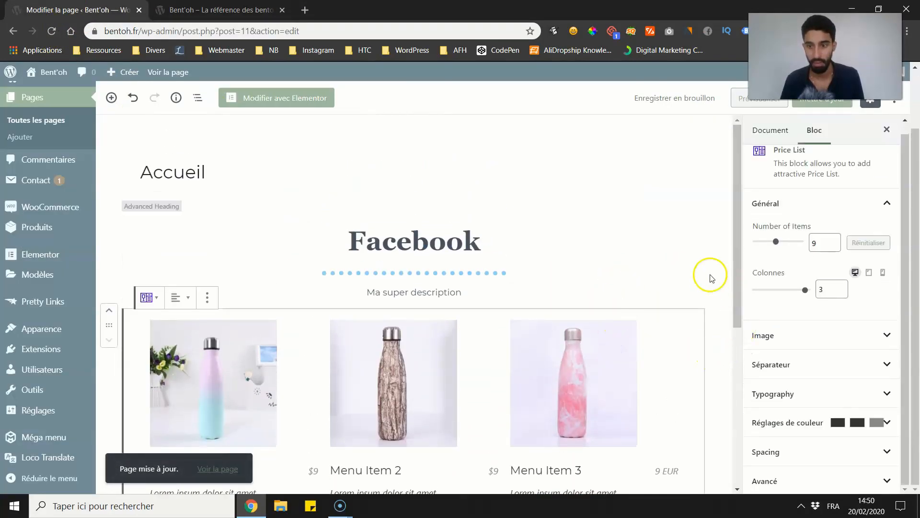
key("ctrl+Tab")
scroll(259, 187, "up", 1)
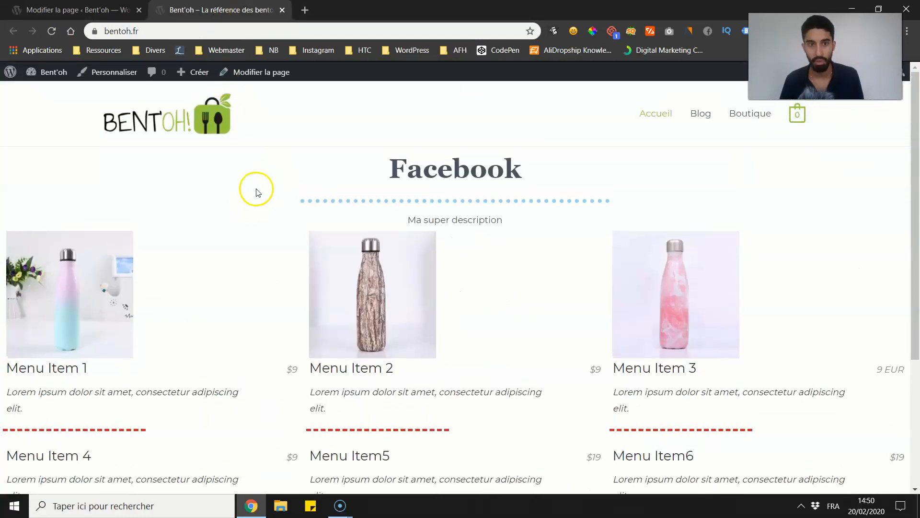
Step: Look through the price list's Spacing and Avancé settings and compare with the live homepage
key("ctrl+Tab")
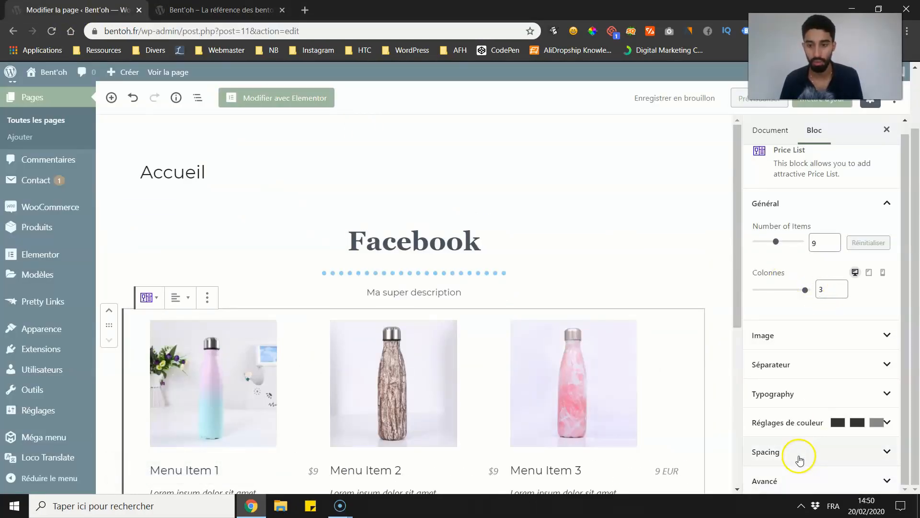
left_click(800, 457)
left_click(800, 457)
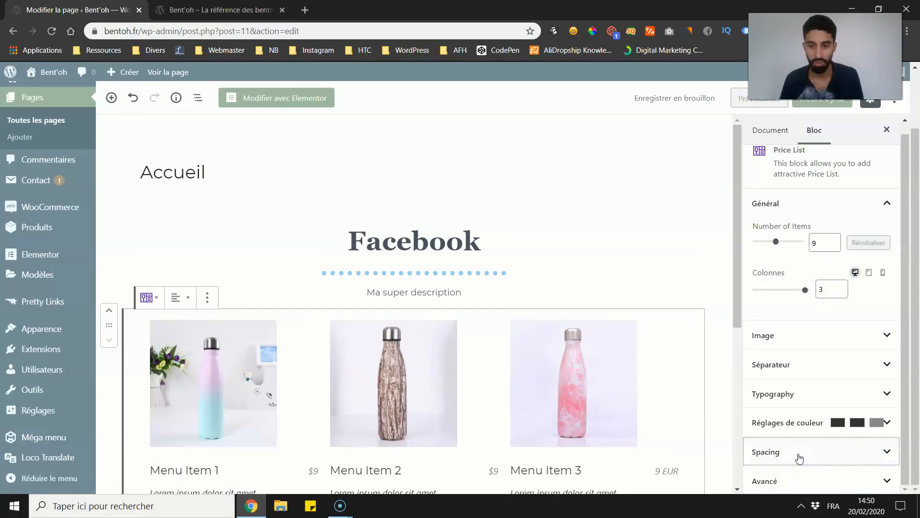
left_click(795, 481)
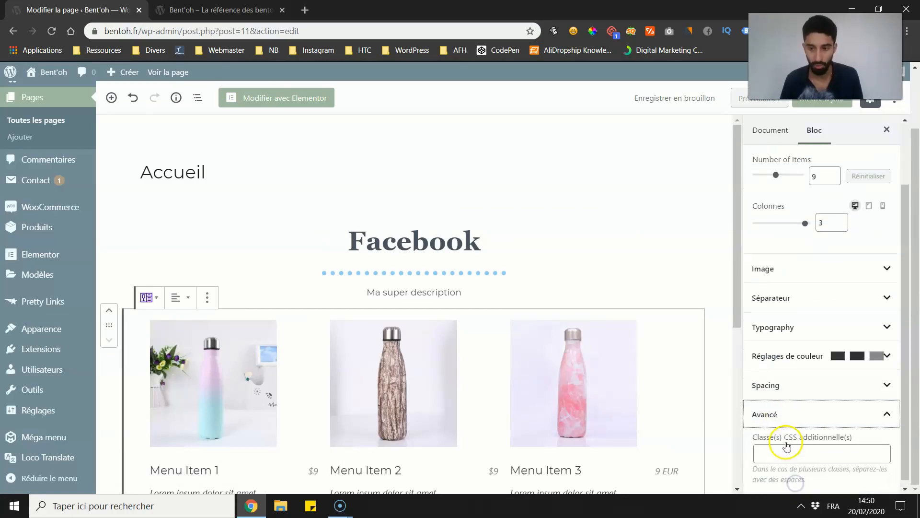
left_click(791, 407)
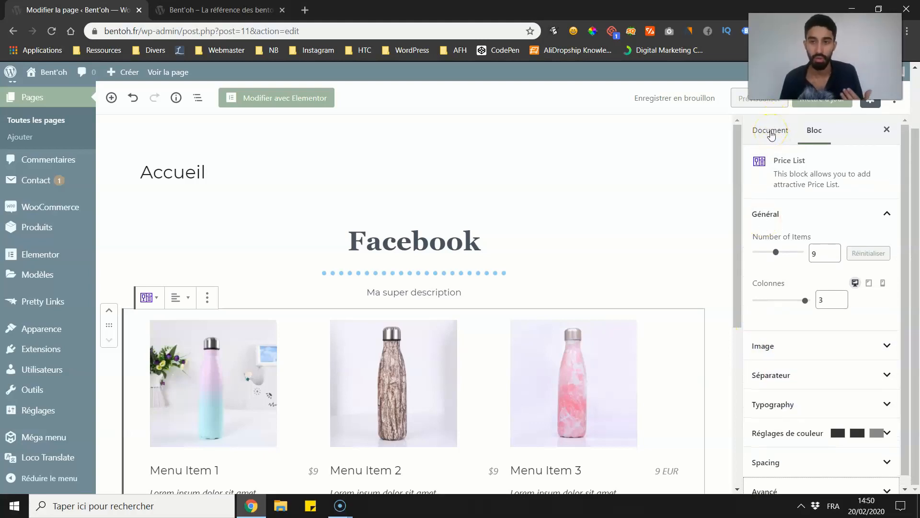
key("ctrl+Tab")
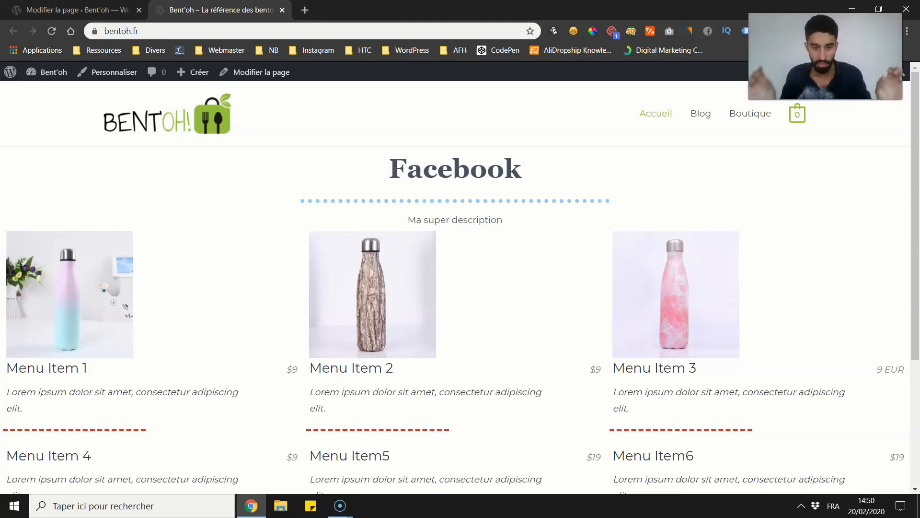
Step: Set the page's Astra content layout to "Réglage de l'outil de personnalisation" and update the page
key("ctrl+Tab")
left_click(776, 130)
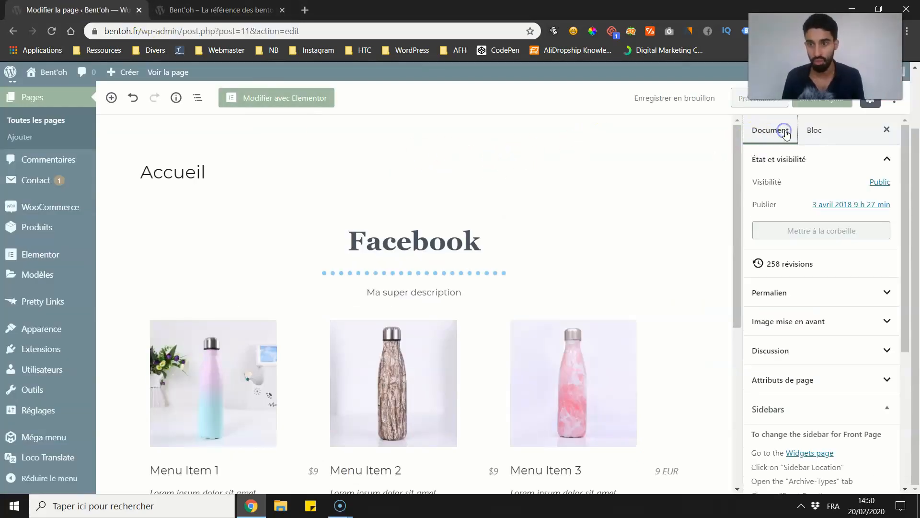
scroll(798, 390, "down", 2)
left_click(807, 346)
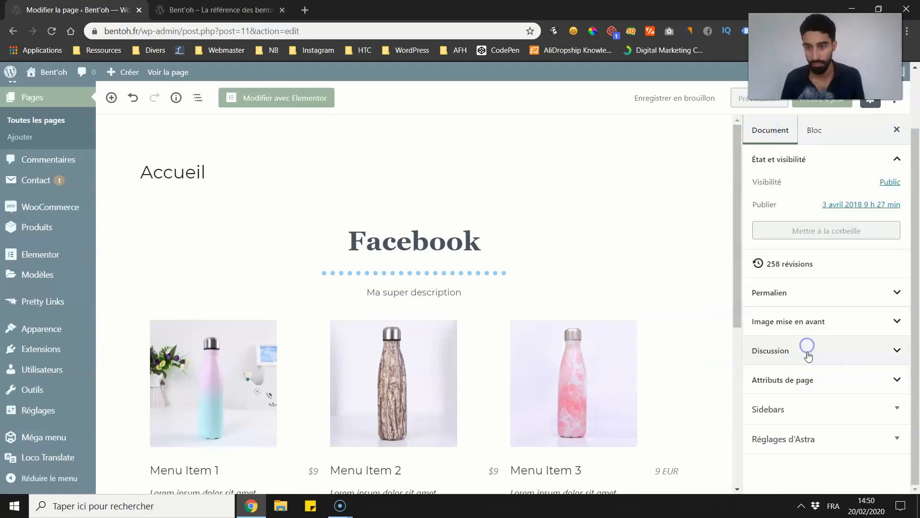
left_click(811, 440)
scroll(807, 407, "down", 3)
left_click(808, 344)
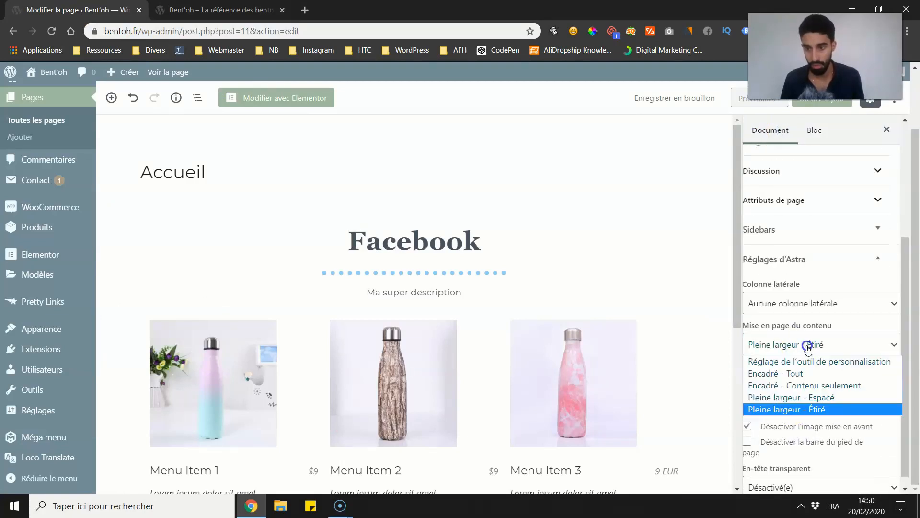
left_click(795, 361)
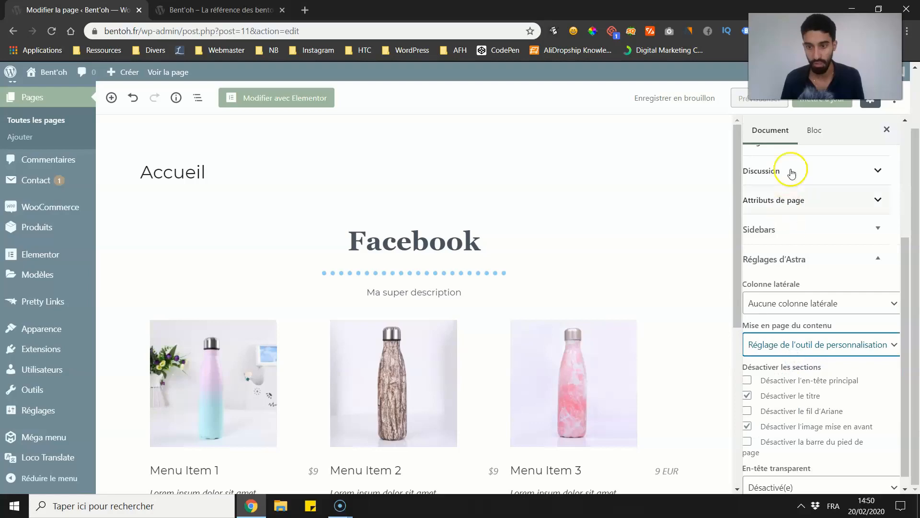
left_click(816, 104)
Step: Reload the live homepage and examine the content width and margins around the heading and price list
left_click(221, 10)
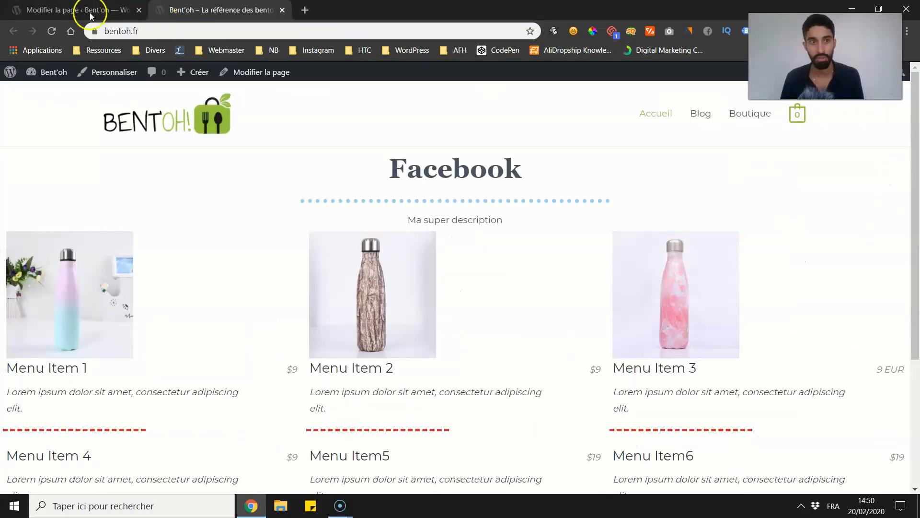
left_click(51, 31)
scroll(329, 246, "down", 8)
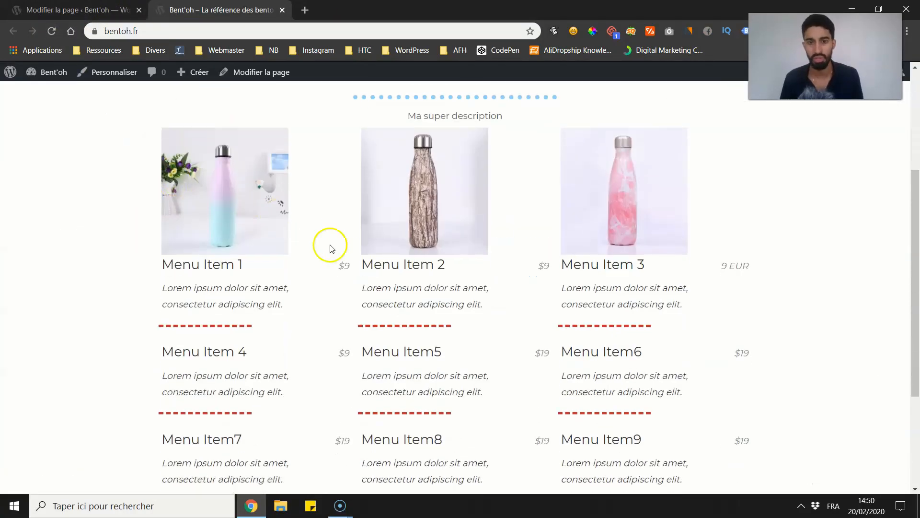
scroll(436, 253, "up", 7)
scroll(310, 240, "down", 4)
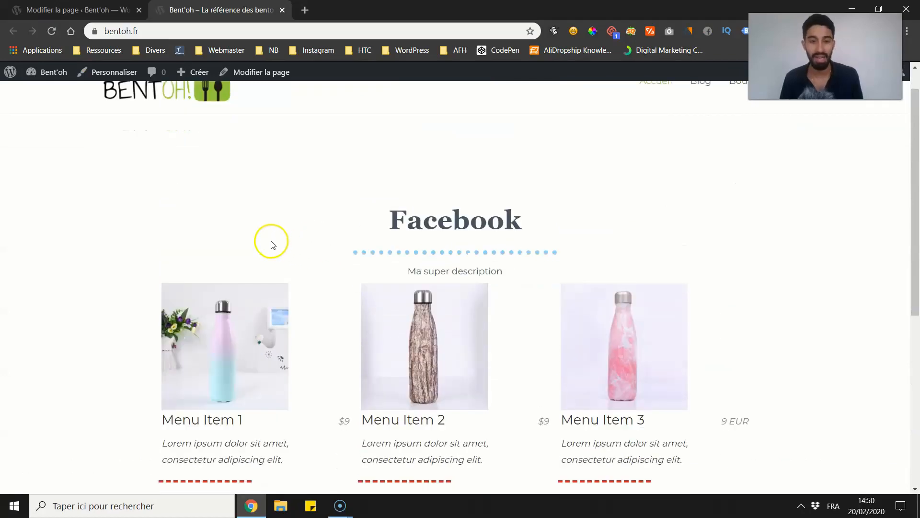
scroll(620, 281, "up", 3)
scroll(487, 339, "down", 3)
scroll(156, 168, "down", 1)
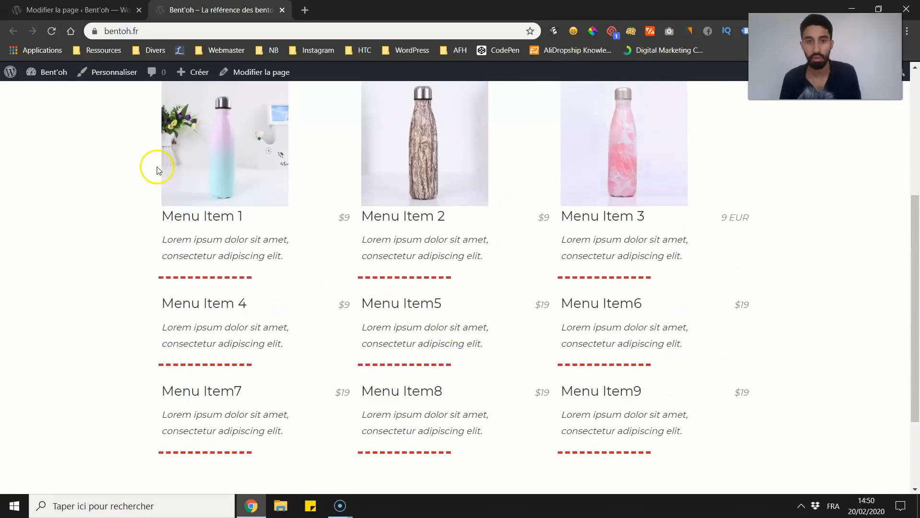
scroll(156, 169, "up", 3)
Step: Add a Section block below the price list
key("ctrl+Tab")
scroll(311, 254, "down", 6)
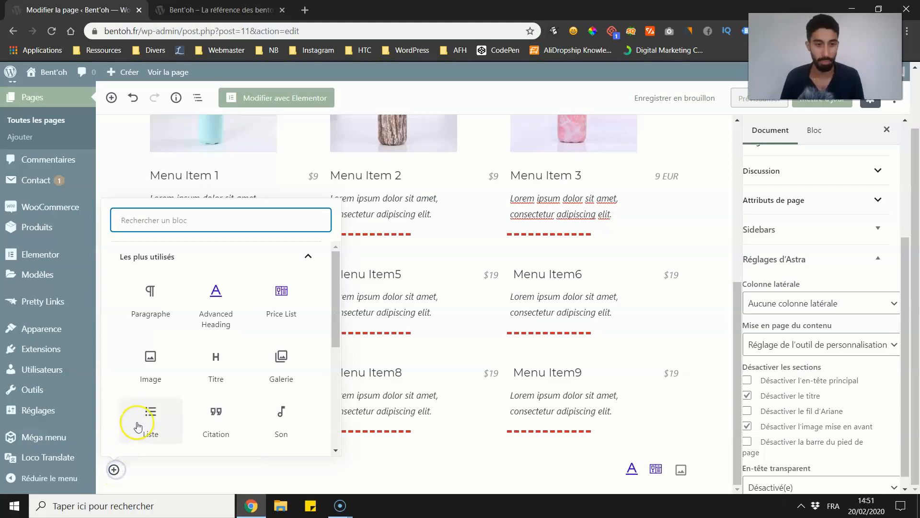
type("sec")
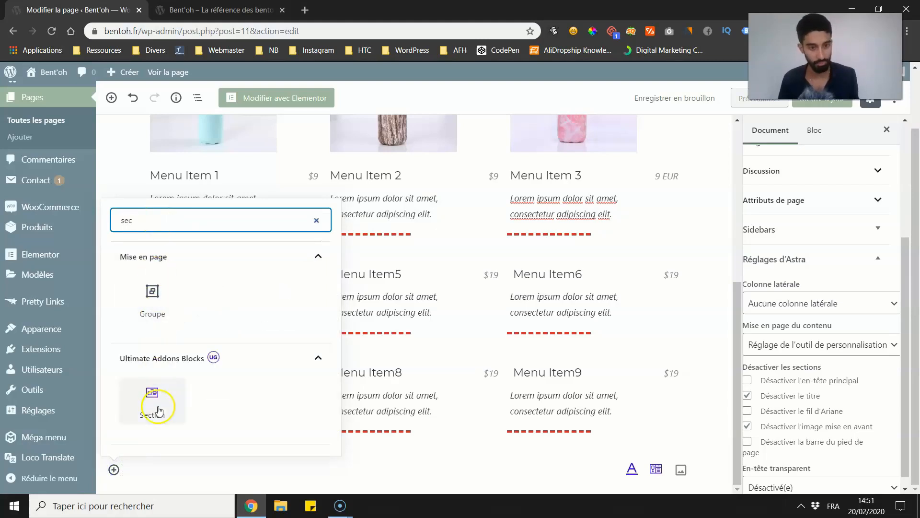
left_click(159, 409)
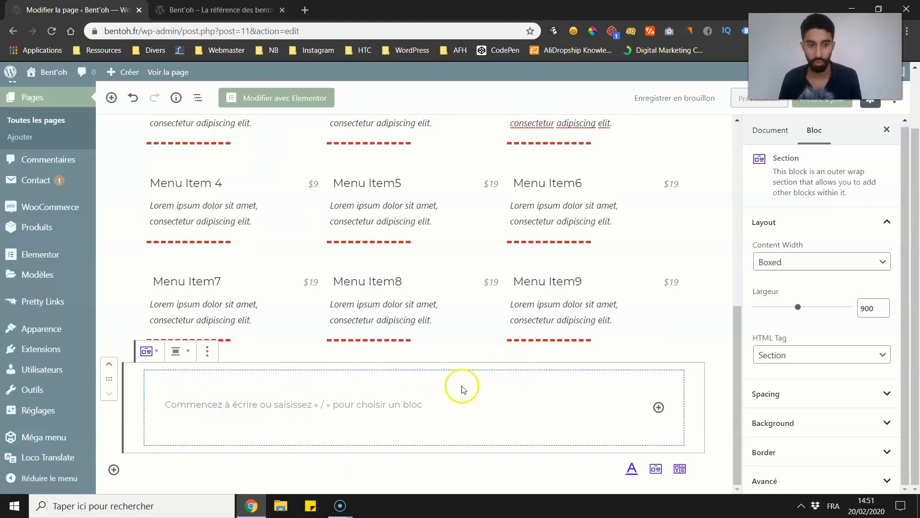
Step: Select the Section block below the price list, keep its content width on Boxed and set its width to 1139
left_click(242, 399)
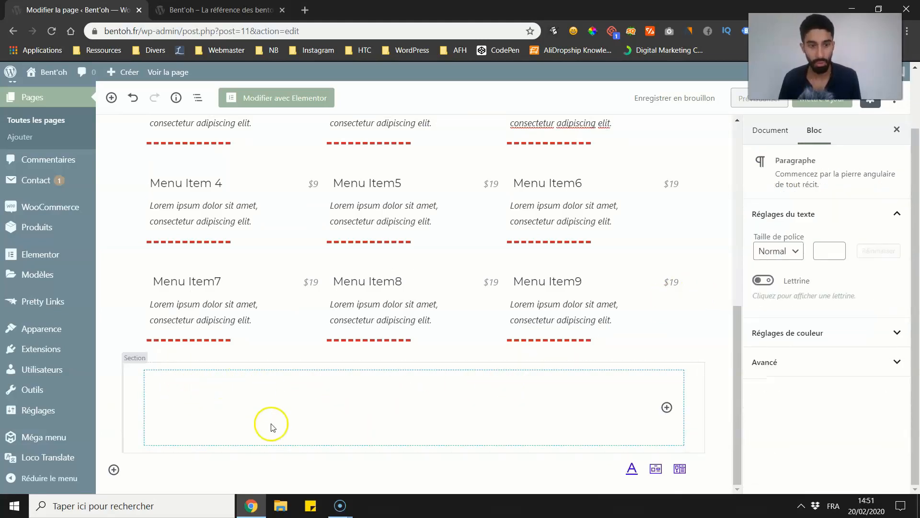
scroll(235, 274, "up", 1)
scroll(269, 221, "down", 1)
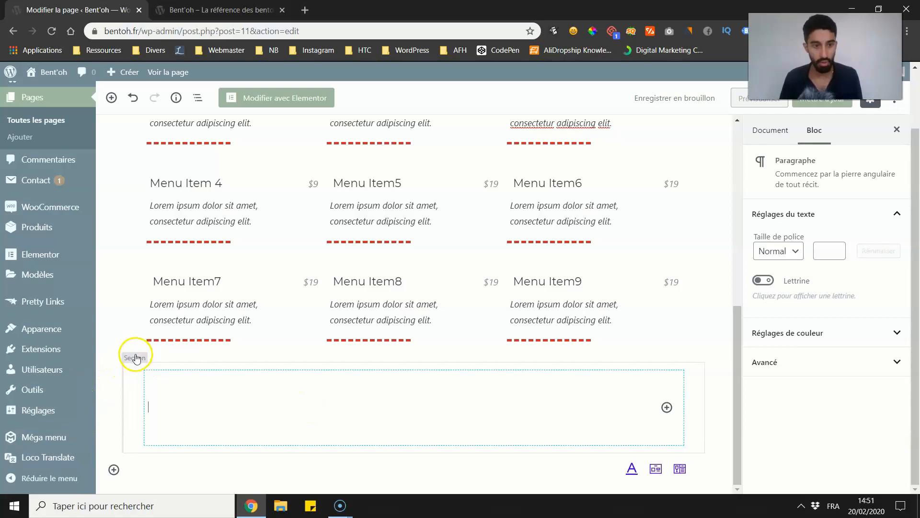
left_click(136, 358)
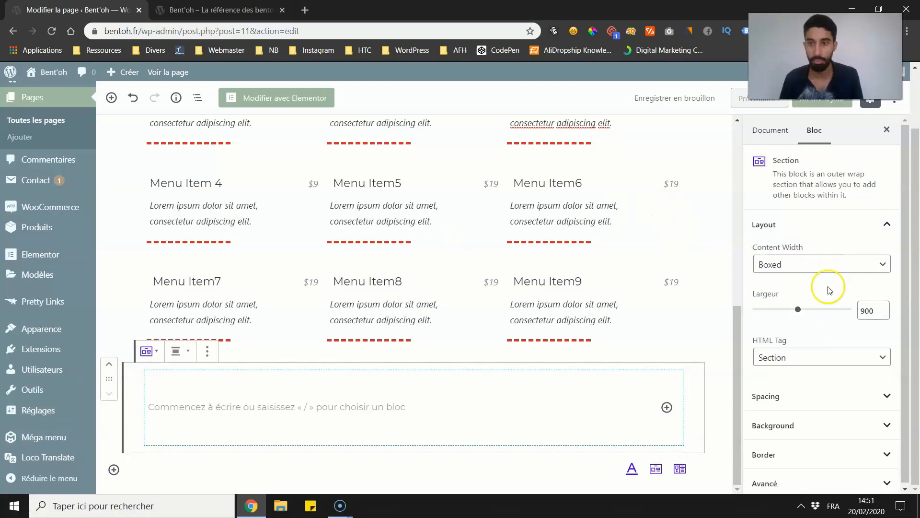
scroll(829, 326, "down", 1)
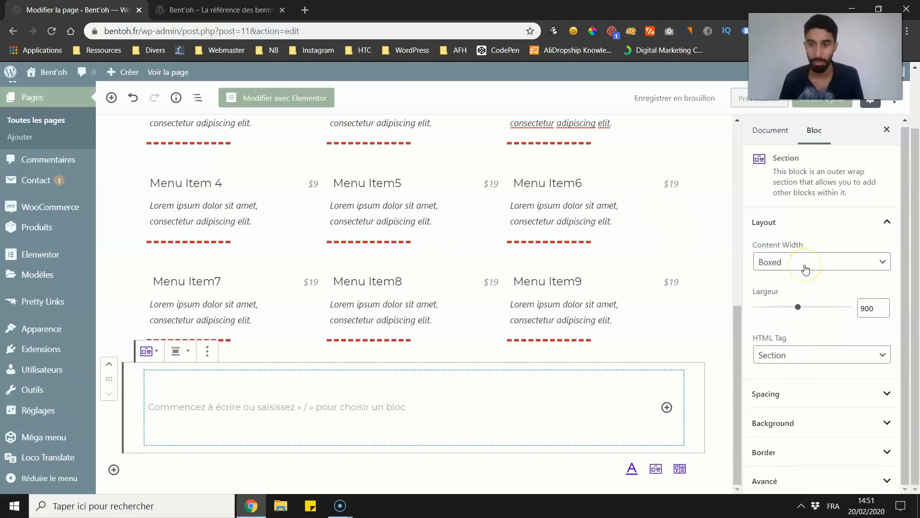
left_click(806, 263)
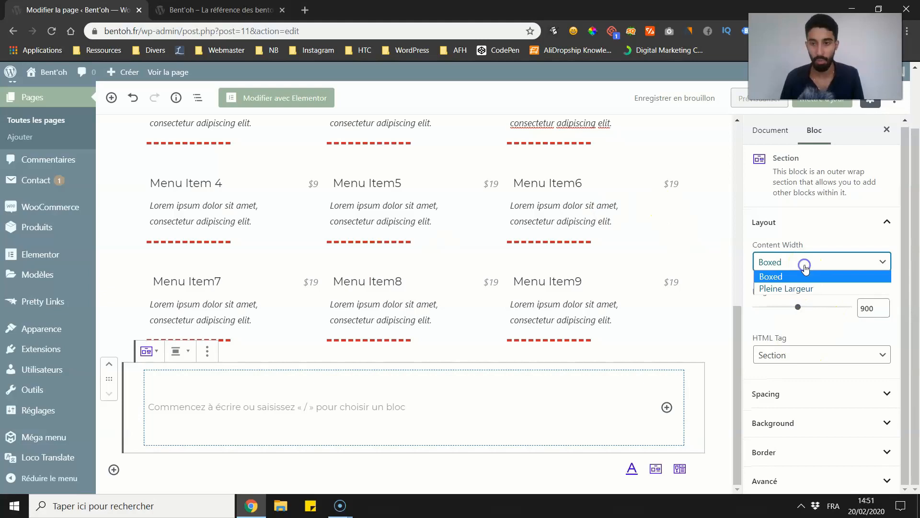
left_click(770, 276)
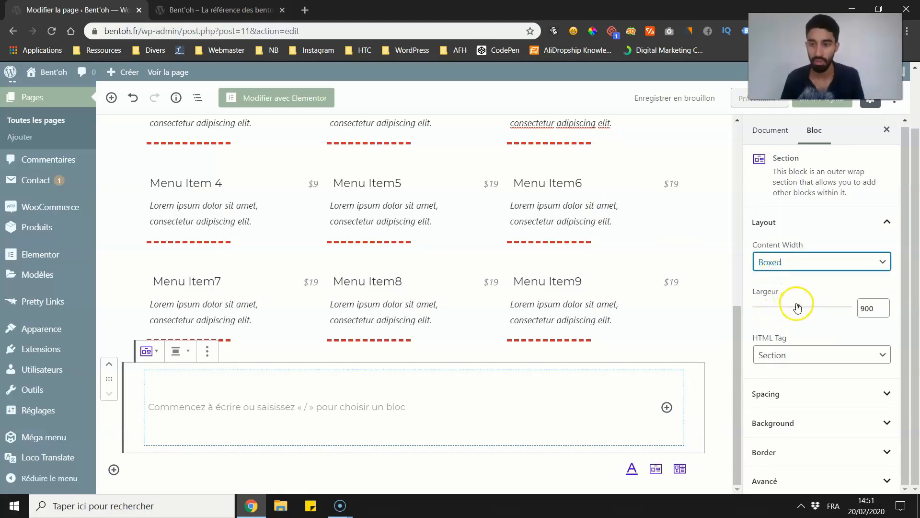
mouse_move(797, 307)
left_mouse_down()
mouse_move(817, 308)
mouse_move(797, 307)
mouse_move(818, 303)
mouse_move(806, 302)
left_mouse_up()
Step: Set the Section's content width to "Pleine Largeur" with an inner width of 955 px
left_click(807, 269)
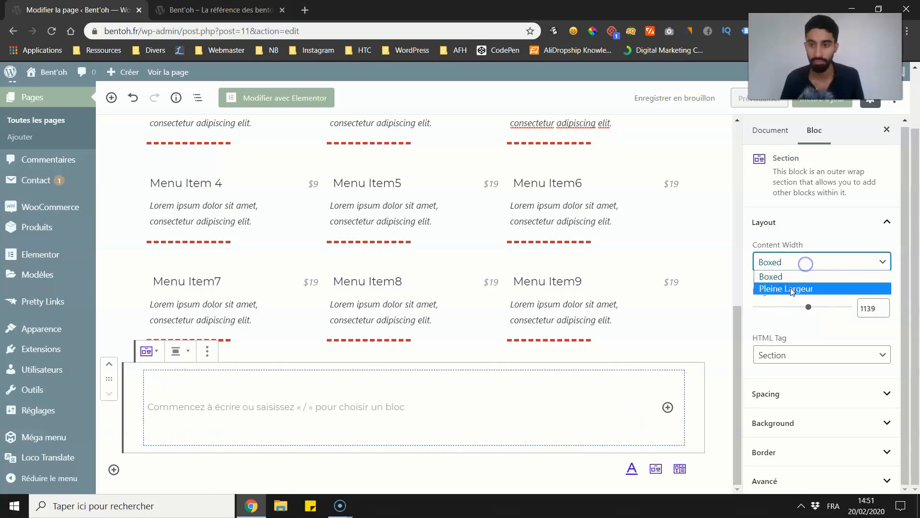
left_click(790, 289)
left_click_drag(807, 345, 811, 347)
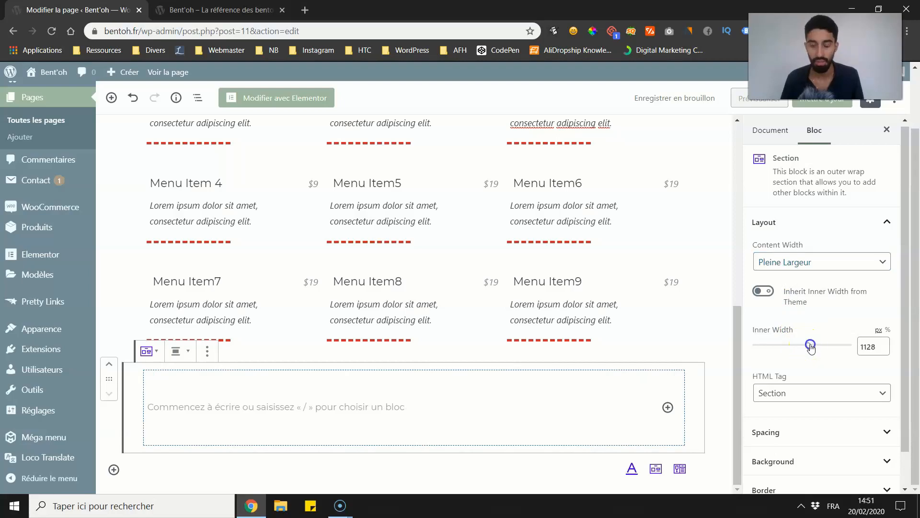
Step: Move the Price List block into the Section, below its empty paragraph
scroll(575, 312, "up", 3)
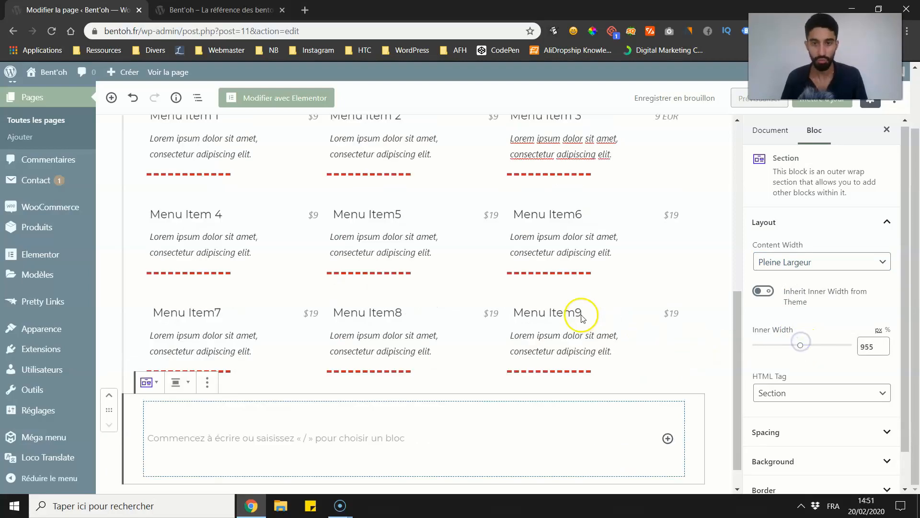
left_click(603, 253)
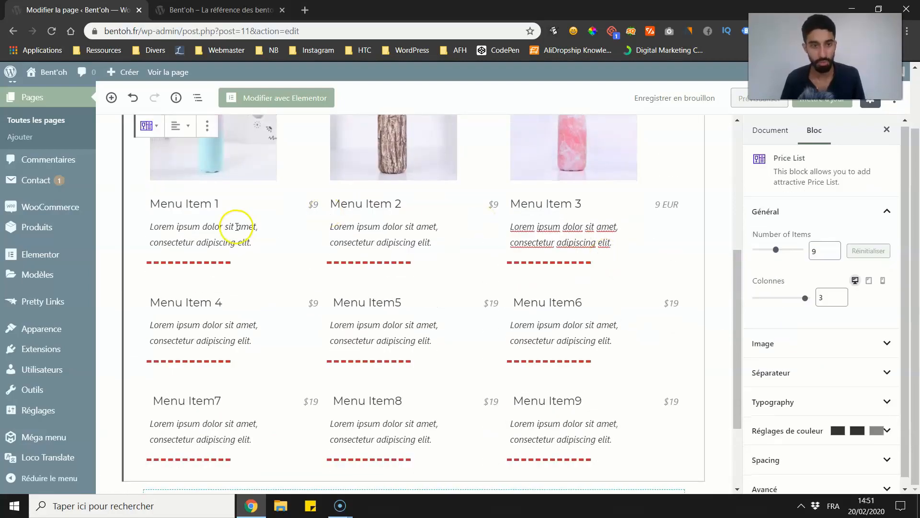
scroll(229, 229, "up", 3)
left_click_drag(109, 237, 276, 449)
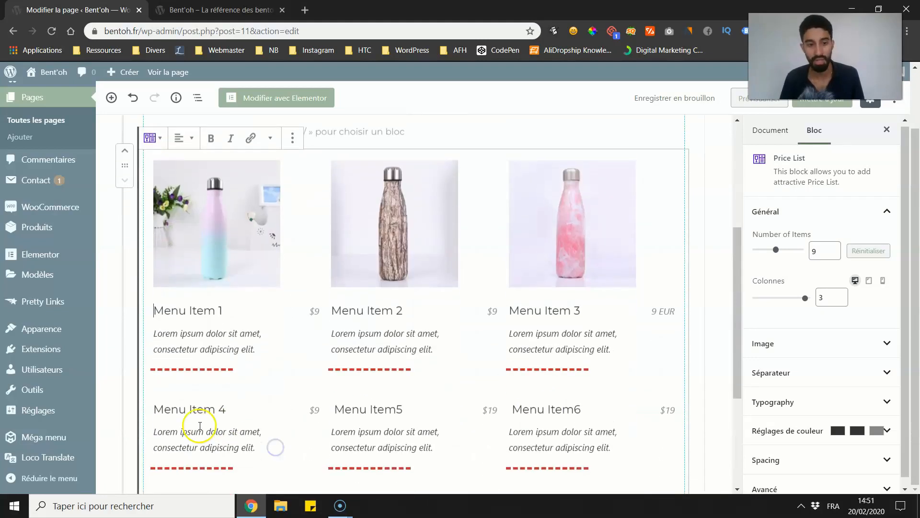
scroll(302, 307, "up", 1)
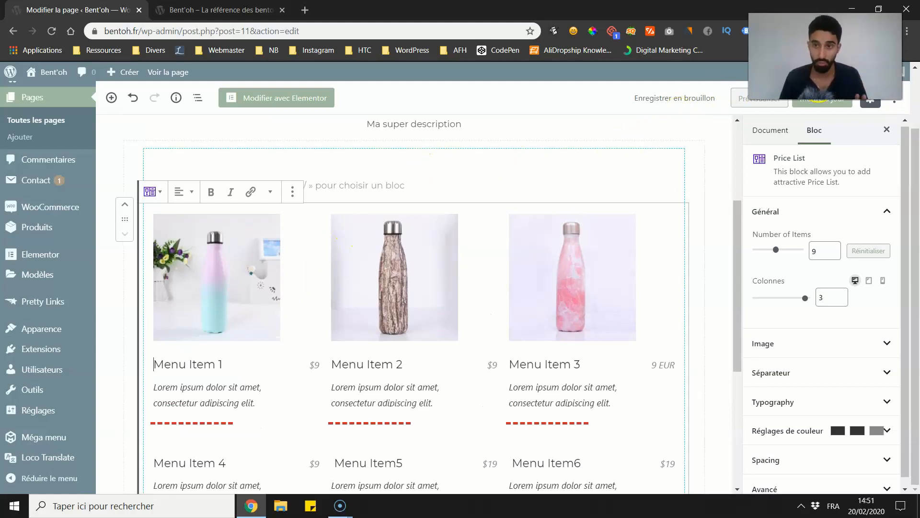
scroll(152, 260, "up", 2)
scroll(230, 328, "down", 2)
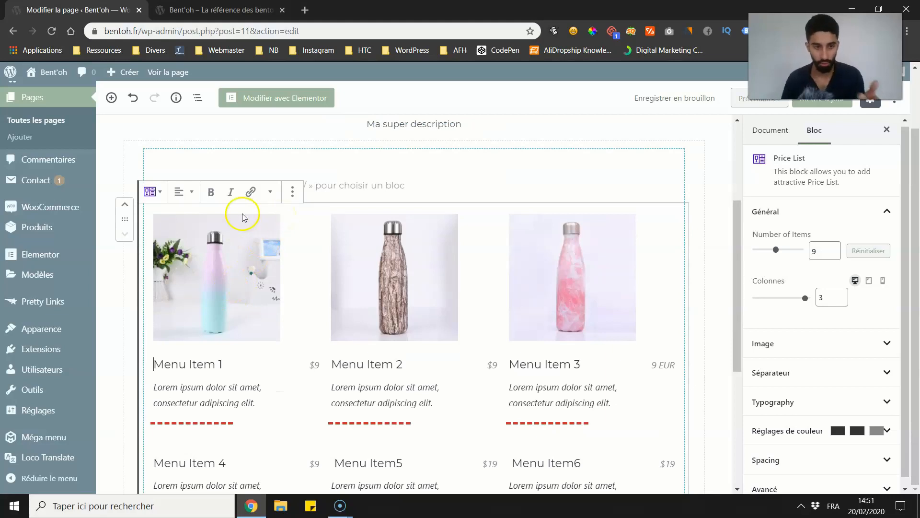
left_click(374, 177)
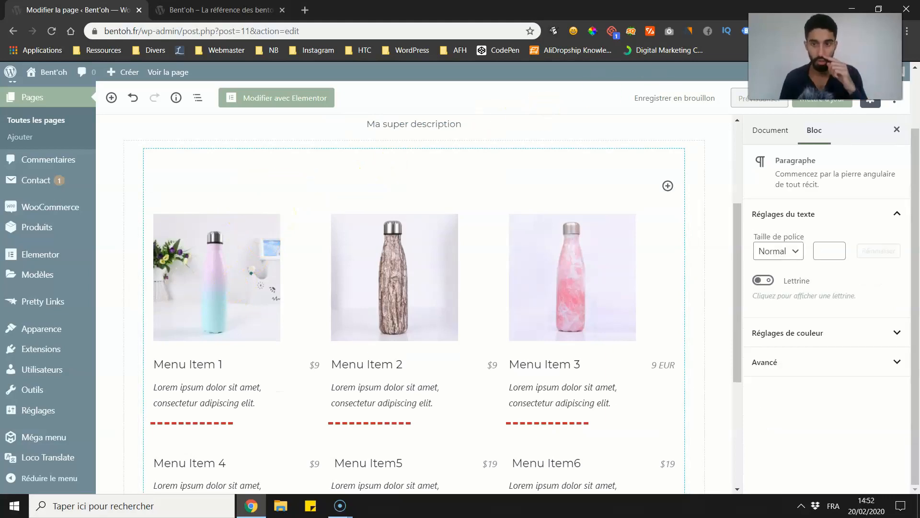
Step: Update the page and reload the live homepage to check the price list inside the section
left_click(821, 99)
key("ctrl+Tab")
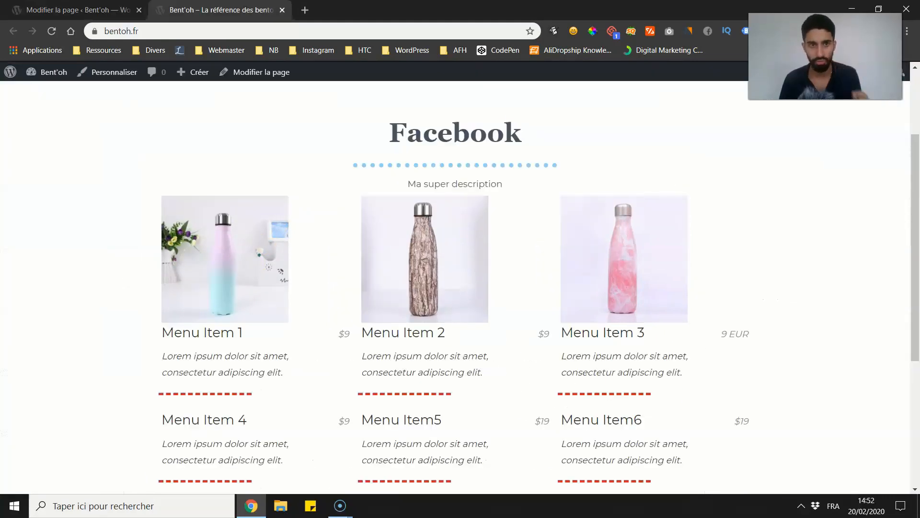
left_click(49, 29)
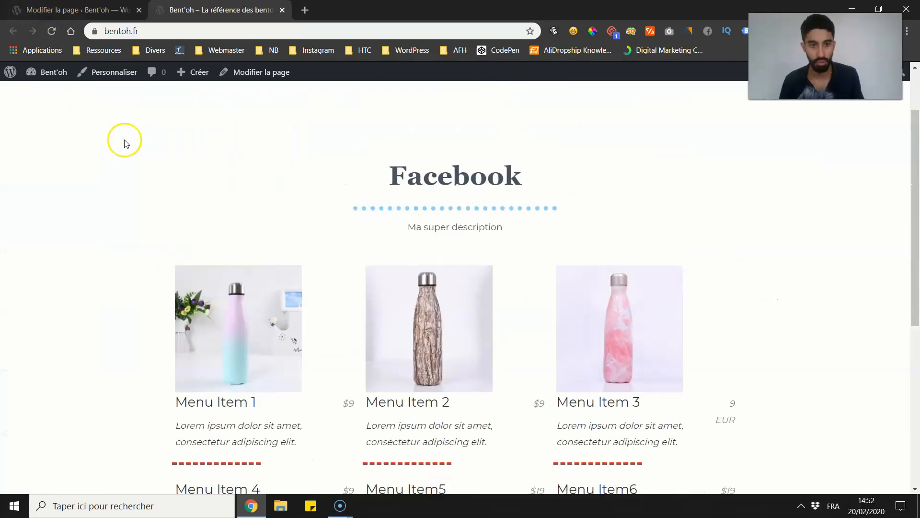
Step: Switch the Section's content width to Boxed with a width of 1625 and update the page
key("ctrl+Tab")
left_click(135, 139)
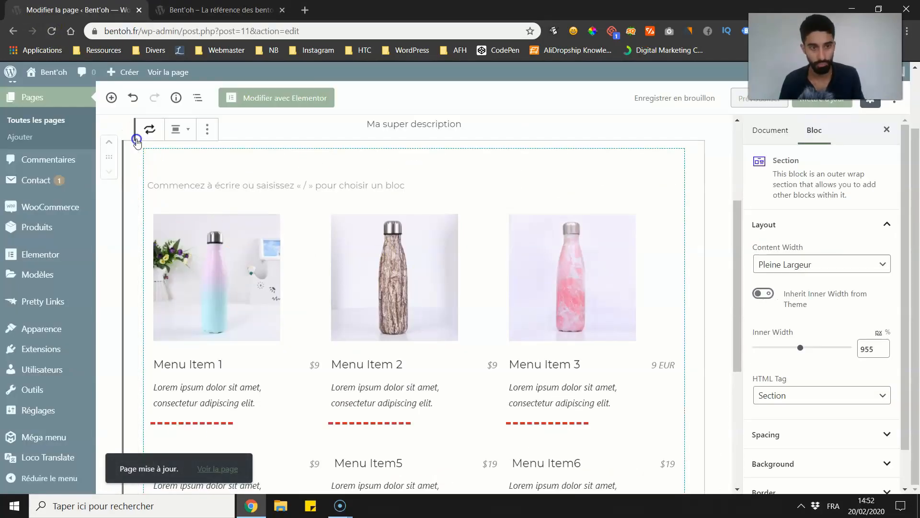
left_click(776, 261)
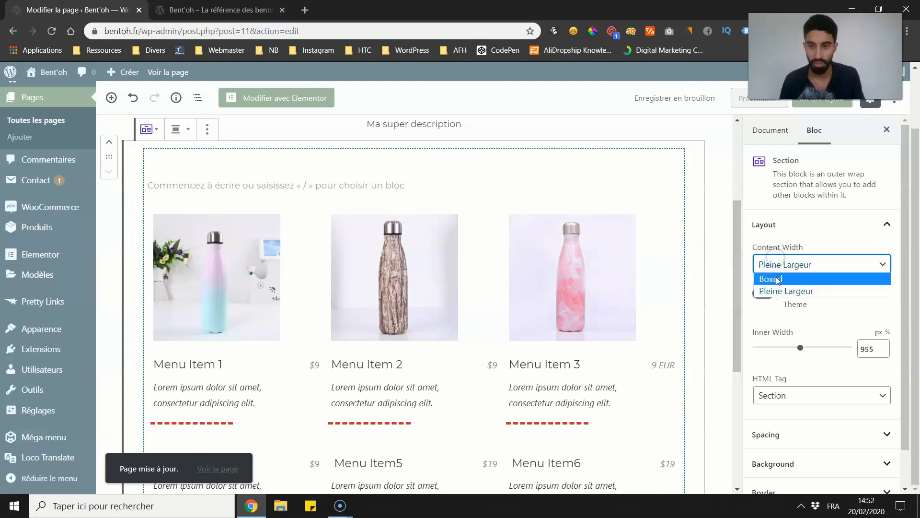
left_click(777, 280)
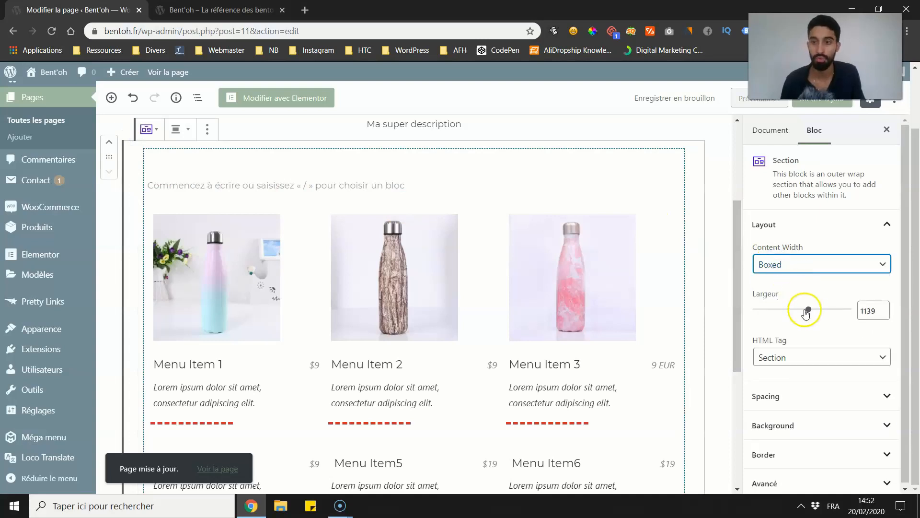
left_click_drag(808, 309, 832, 306)
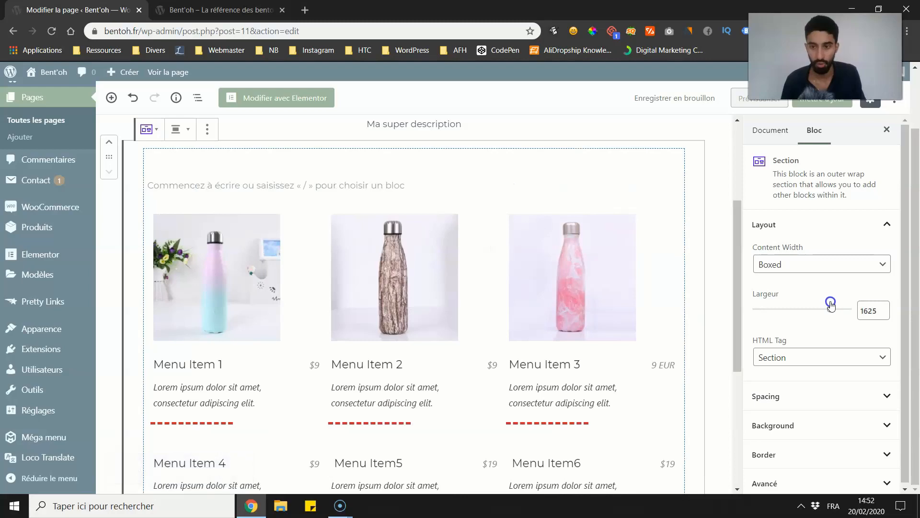
left_click(830, 109)
Step: Reload the live homepage and examine the width of the boxed section around the price list
left_click(216, 9)
left_click(51, 31)
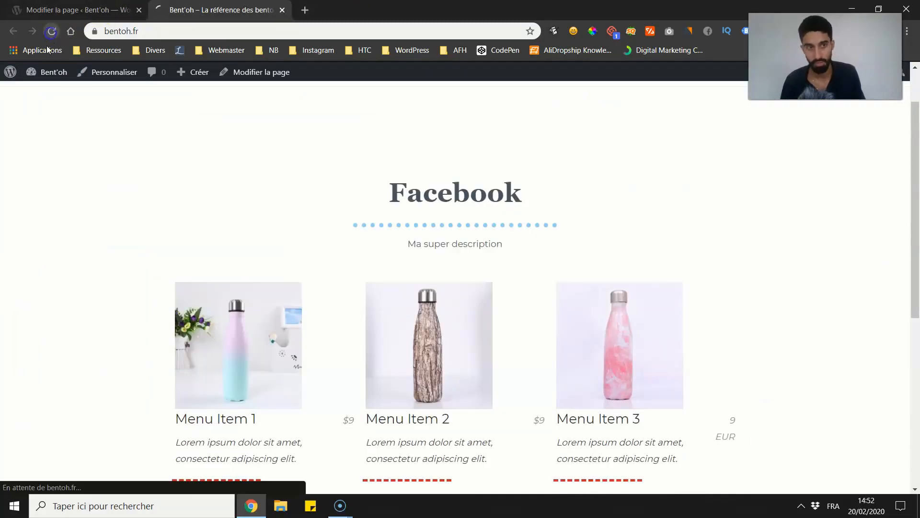
scroll(37, 103, "down", 4)
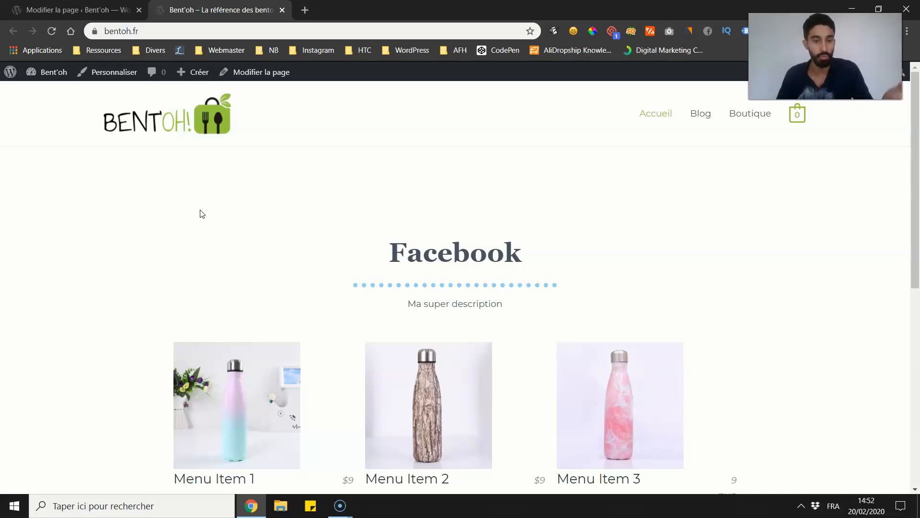
scroll(191, 192, "down", 2)
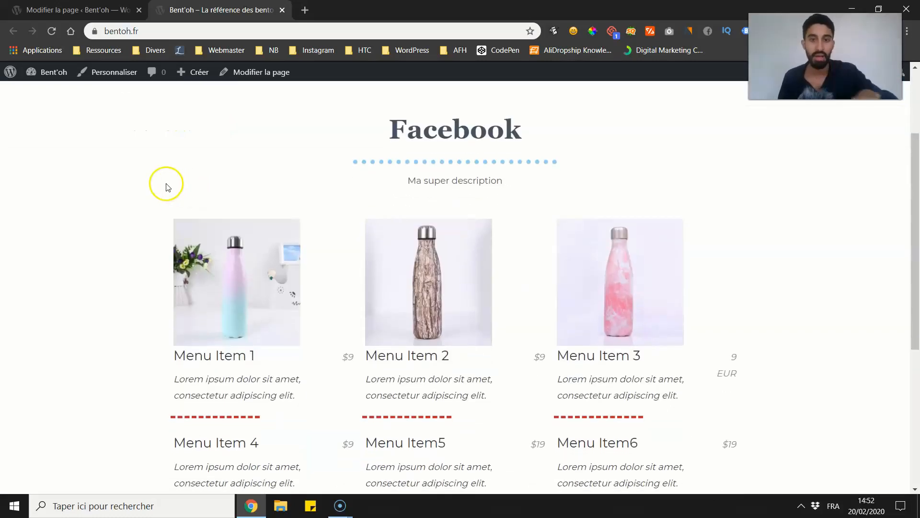
scroll(167, 187, "up", 2)
scroll(166, 180, "down", 2)
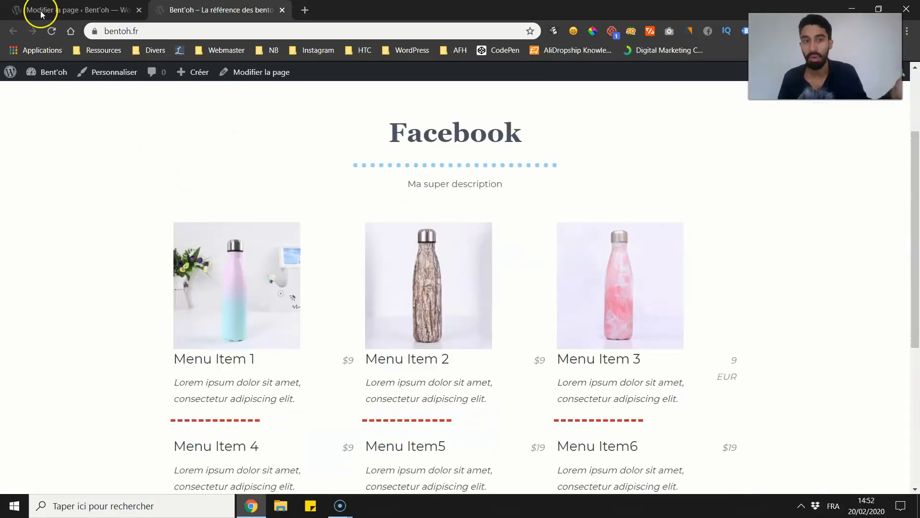
Step: Set the Section's content width to "Pleine Largeur" with a 2000 px inner width, and reload the live homepage with this change
left_click(87, 7)
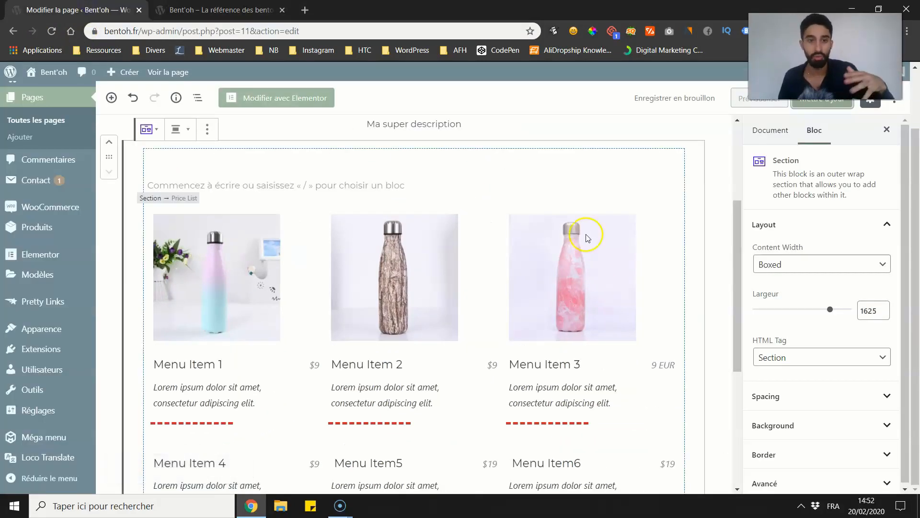
left_click(811, 266)
left_click(794, 290)
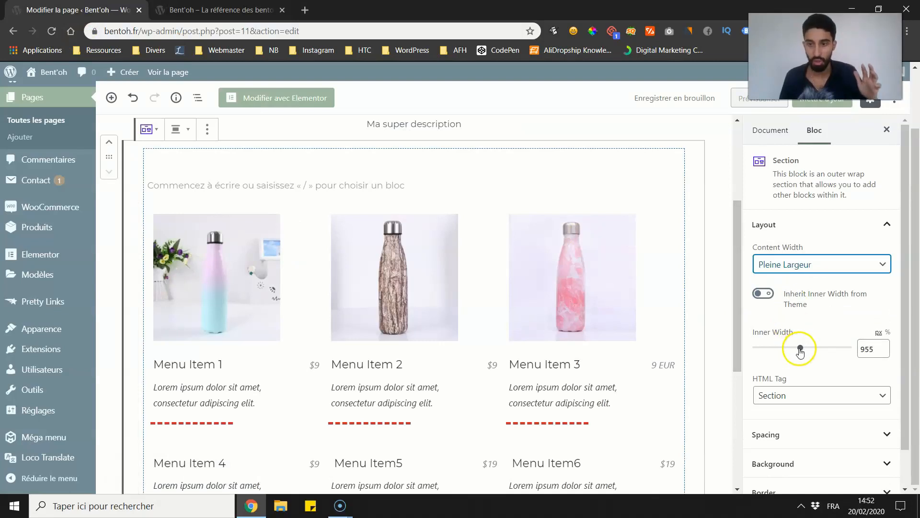
left_click_drag(800, 352, 811, 348)
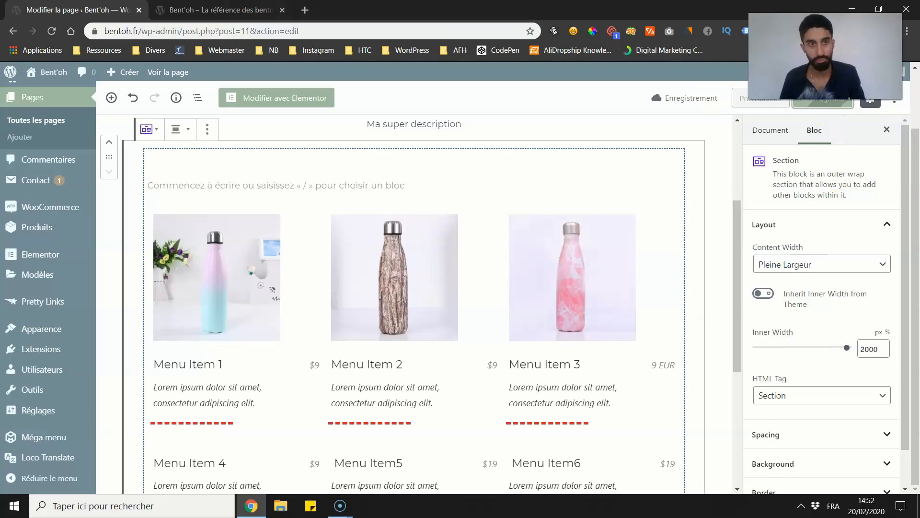
left_click(218, 10)
left_click(51, 31)
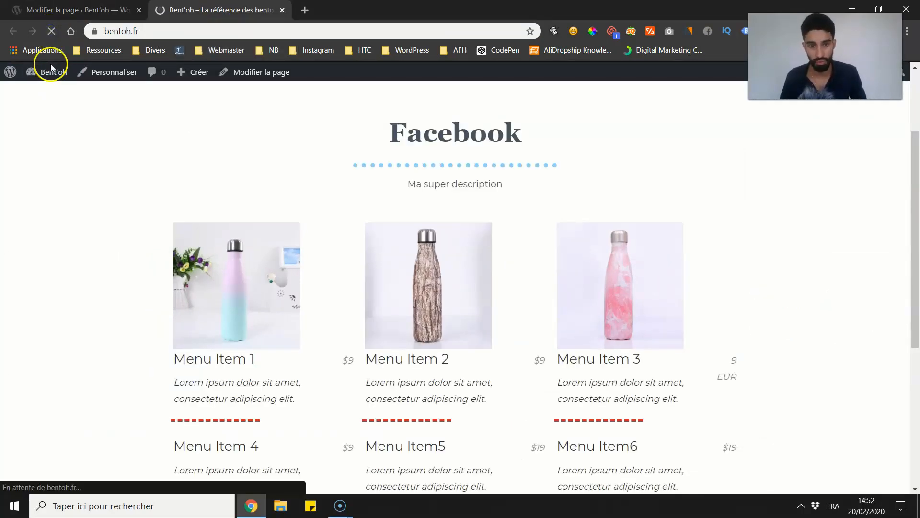
Step: Set the page's Astra content layout to "Pleine largeur - Étiré" and update the page
left_click(79, 9)
scroll(663, 292, "down", 3)
scroll(808, 365, "down", 1)
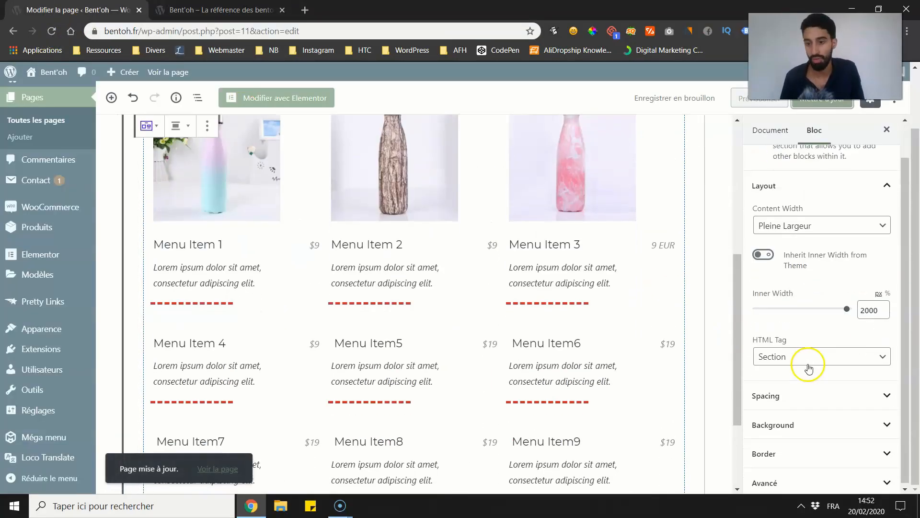
left_click(786, 477)
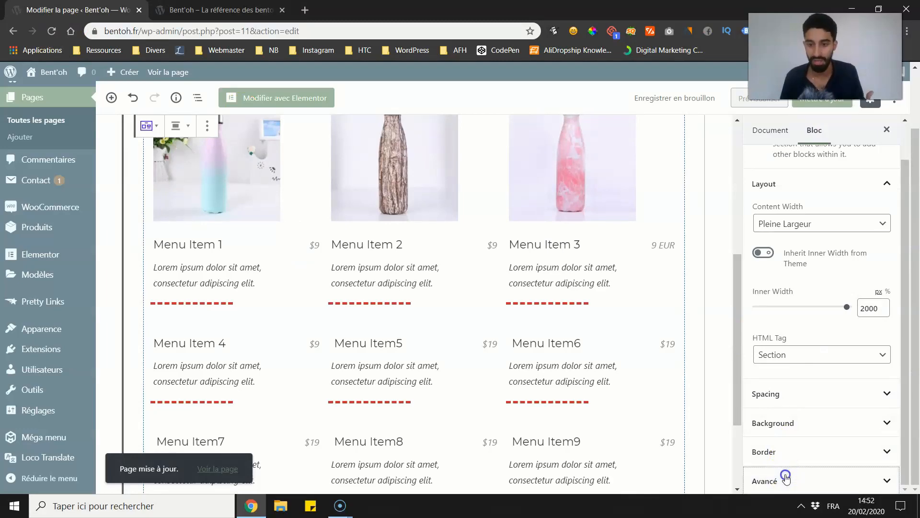
left_click(758, 133)
scroll(805, 347, "down", 5)
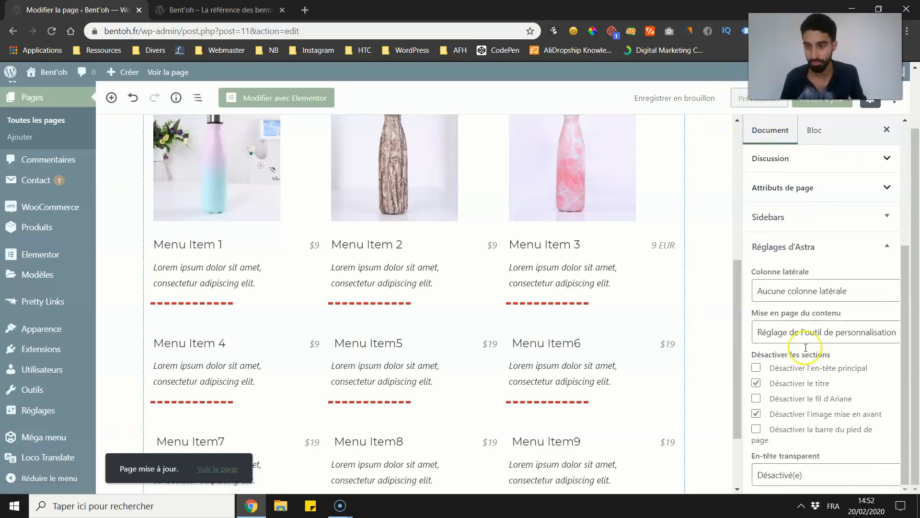
left_click(784, 331)
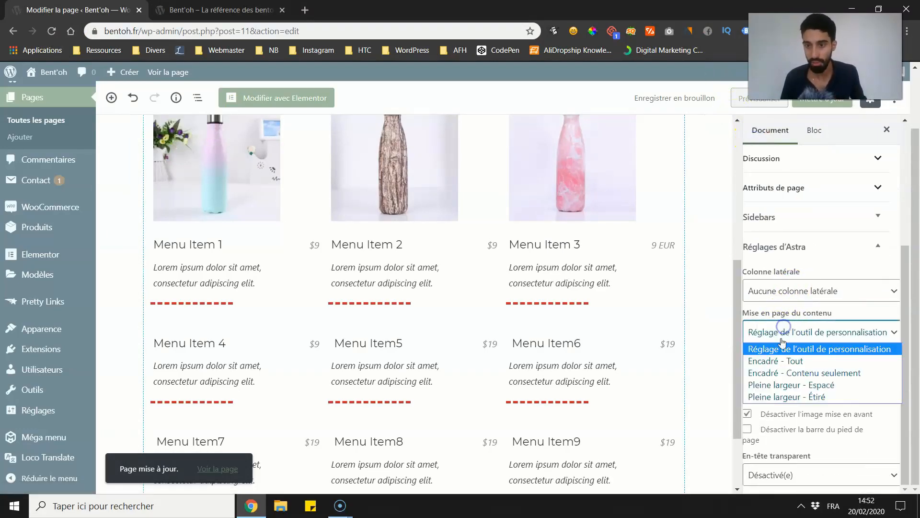
left_click(786, 396)
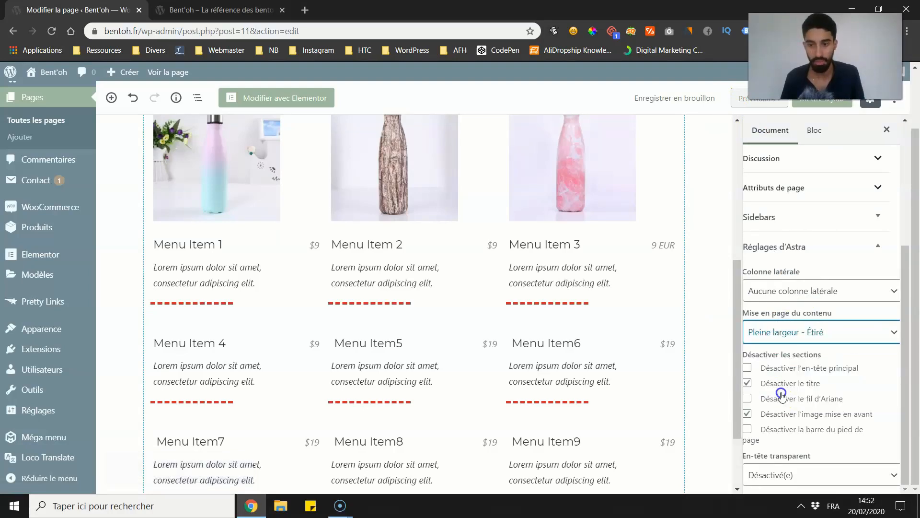
left_click(823, 99)
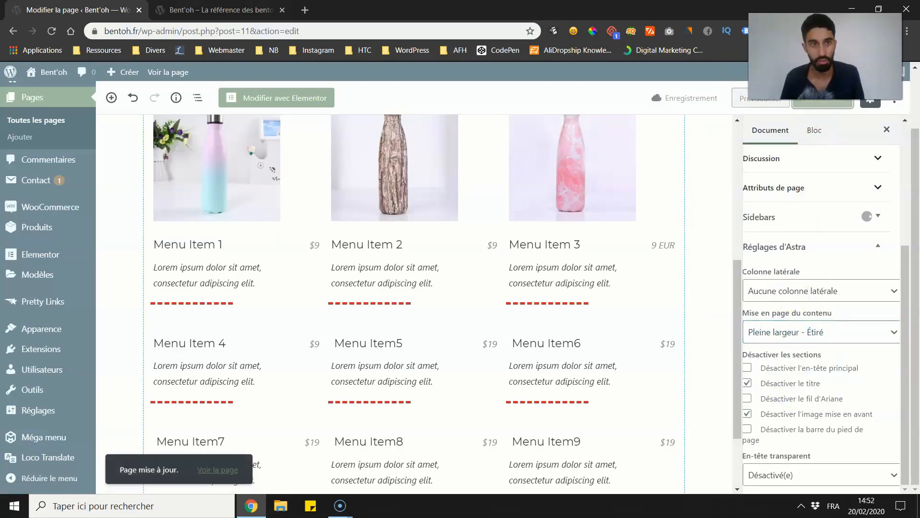
Step: Reload the live homepage to check the stretched full-width layout
left_click(220, 10)
left_click(51, 31)
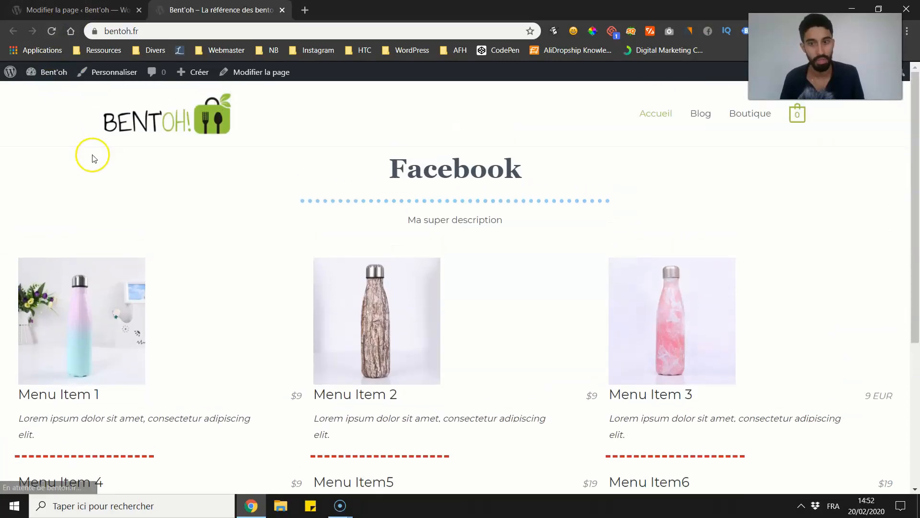
Step: Set the price list Section's content width to "Boxed", and reload the live homepage with this change saved
scroll(527, 210, "down", 2)
scroll(206, 182, "up", 1)
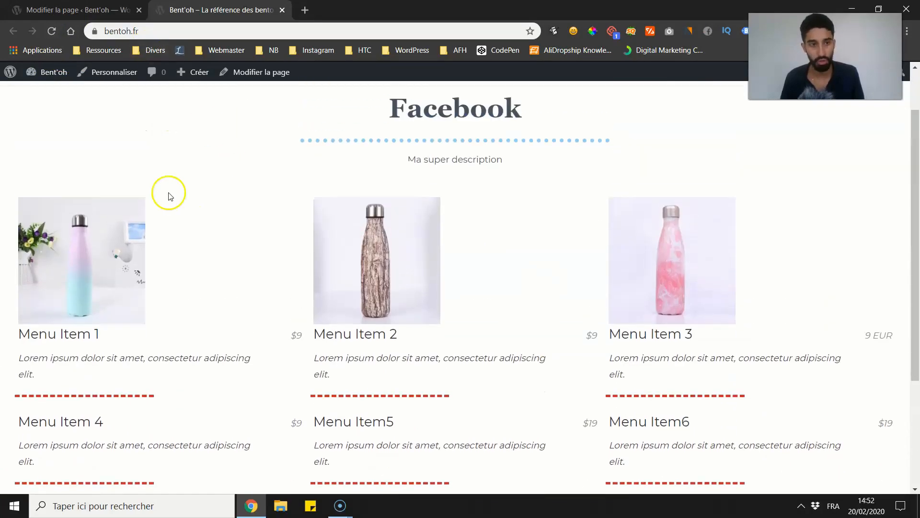
left_click(113, 10)
scroll(169, 212, "up", 4)
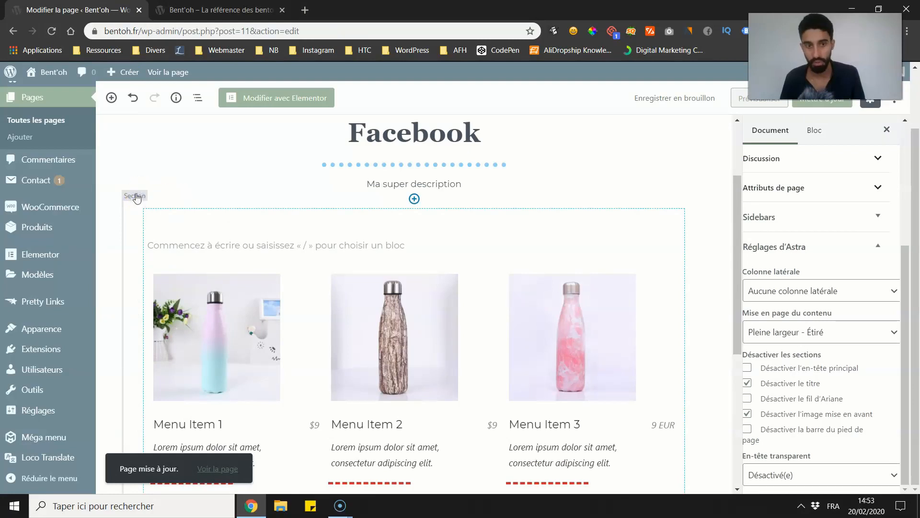
left_click(137, 196)
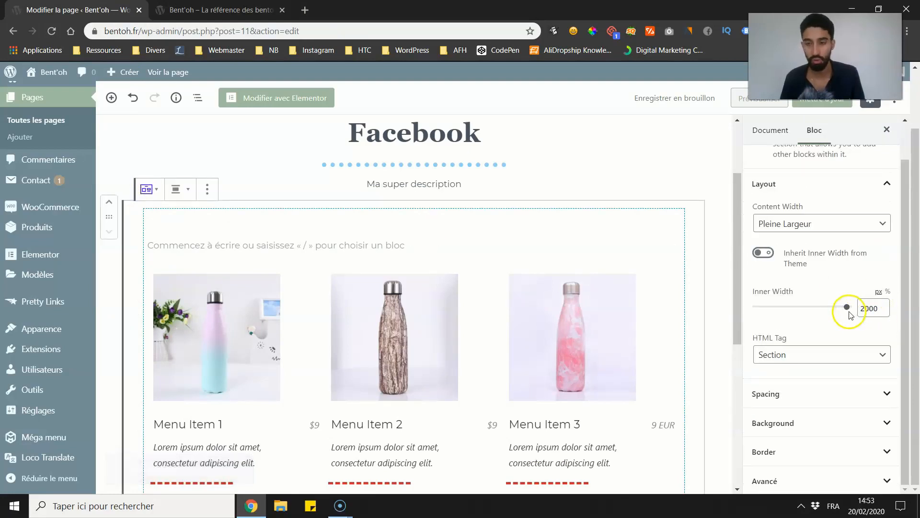
left_click(816, 225)
left_click(796, 236)
left_click(813, 110)
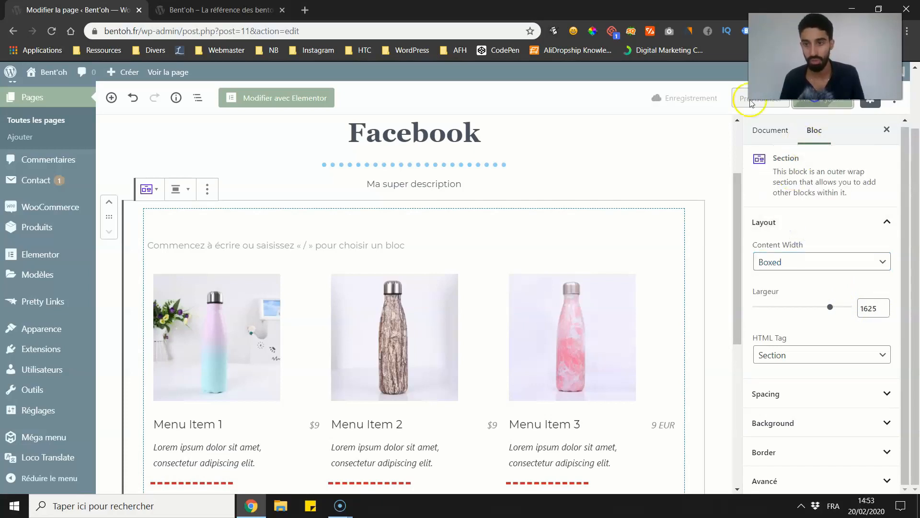
left_click(218, 9)
left_click(51, 30)
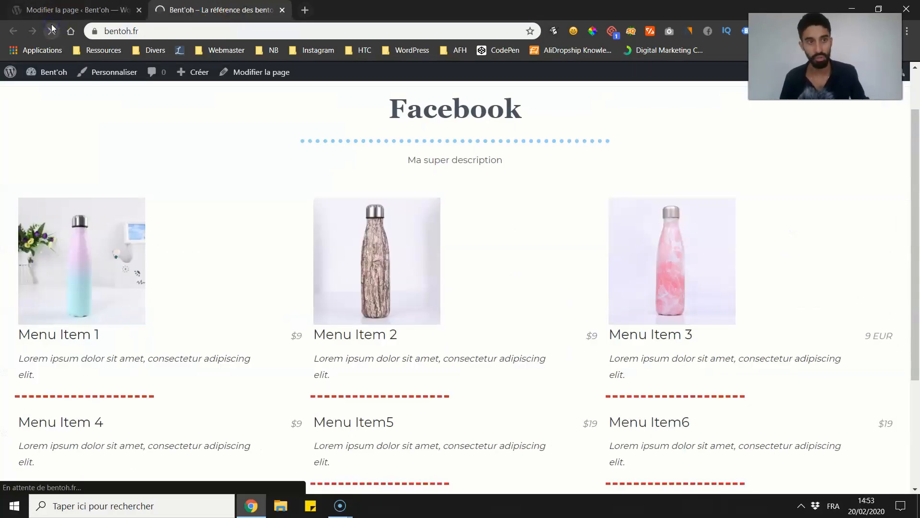
Step: Set the boxed Section's width to 686 px, update the page and check the narrower layout on the reloaded live homepage
left_click(77, 10)
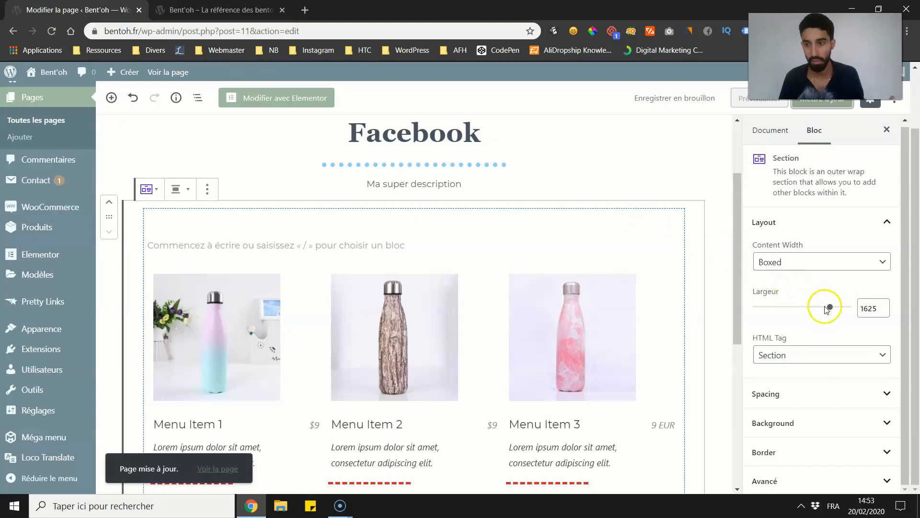
left_click_drag(811, 307, 788, 307)
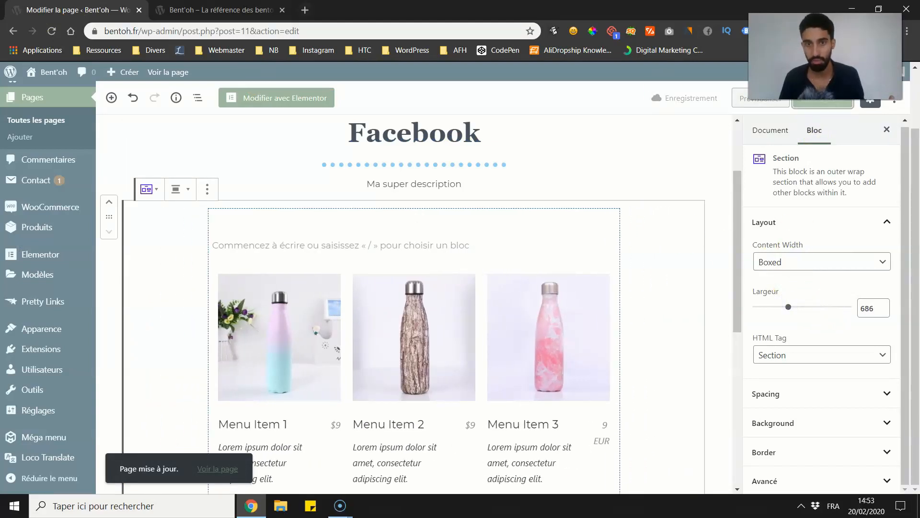
left_click(216, 10)
left_click(52, 31)
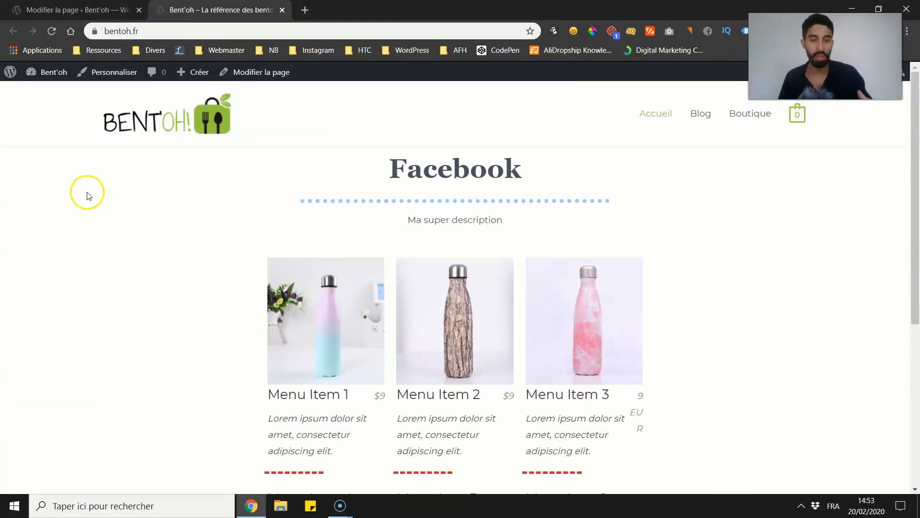
scroll(79, 216, "down", 2)
scroll(79, 214, "up", 2)
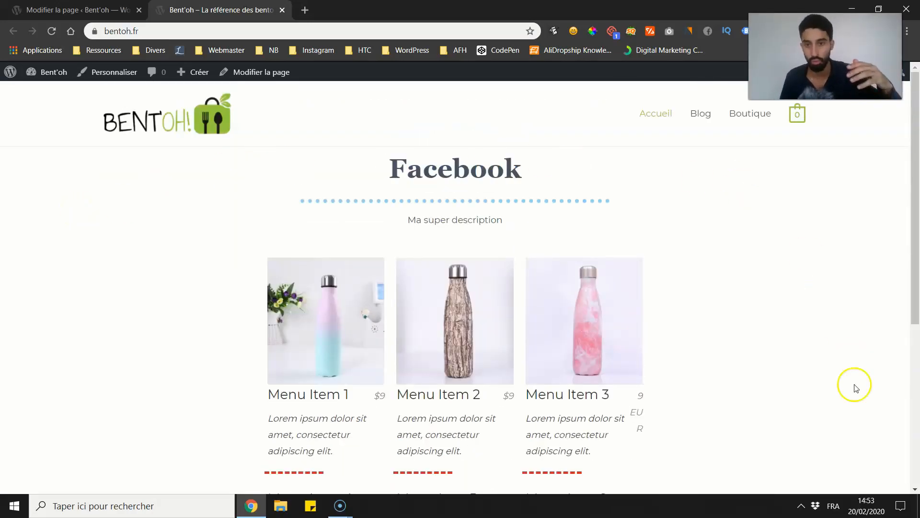
scroll(182, 240, "down", 2)
scroll(183, 238, "up", 2)
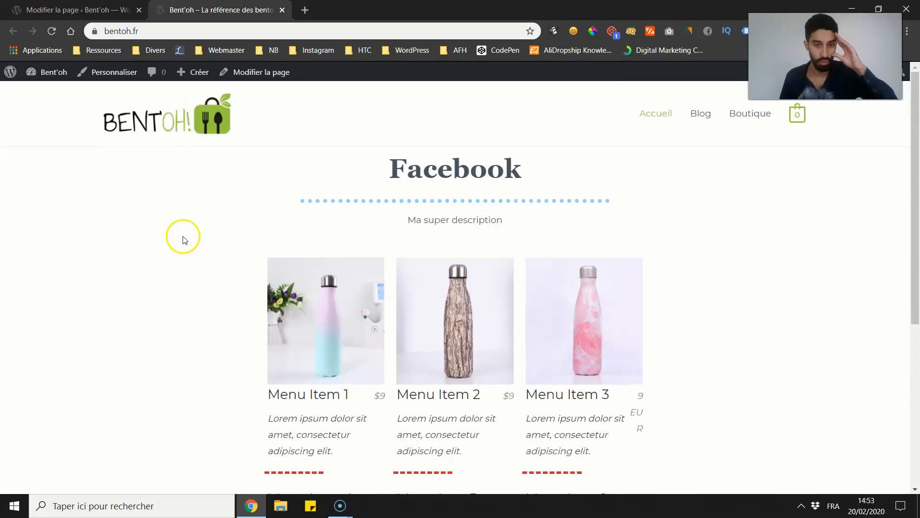
scroll(177, 225, "down", 2)
scroll(173, 219, "up", 2)
key("ctrl+shift+Tab")
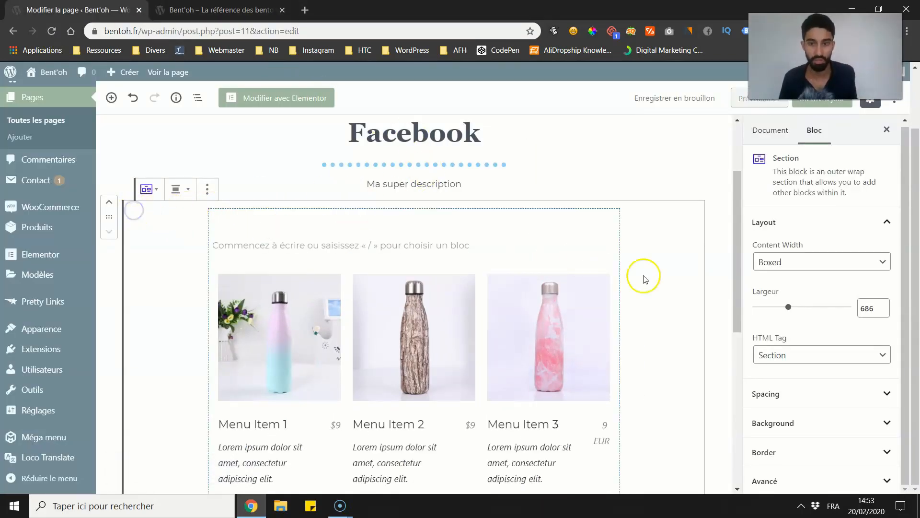
left_click(808, 270)
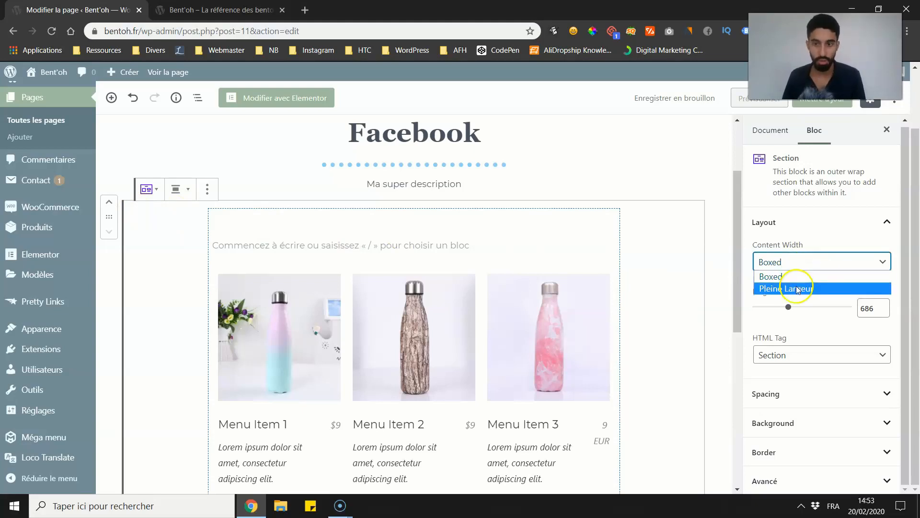
left_click(761, 316)
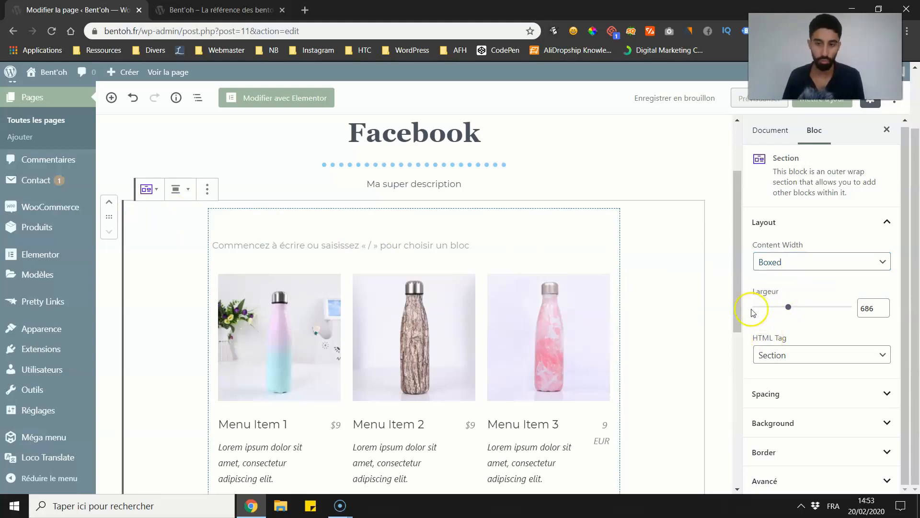
left_click(243, 163)
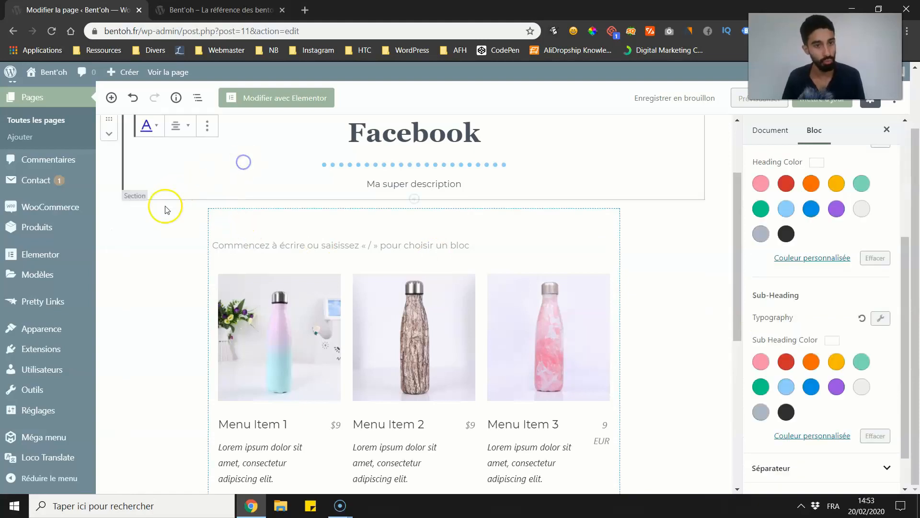
Step: Give the price list Section a "Couleur" background in custom light blue #f0f9ff and update the page
left_click(136, 205)
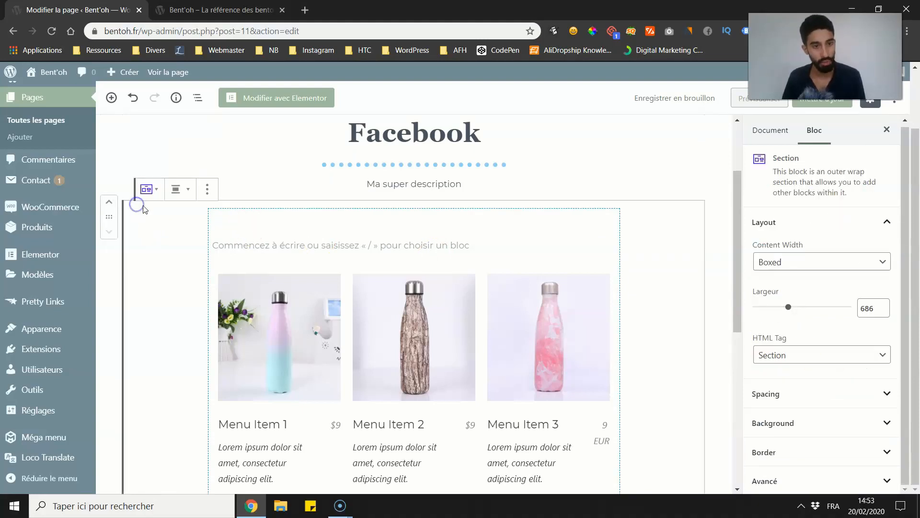
left_click(802, 422)
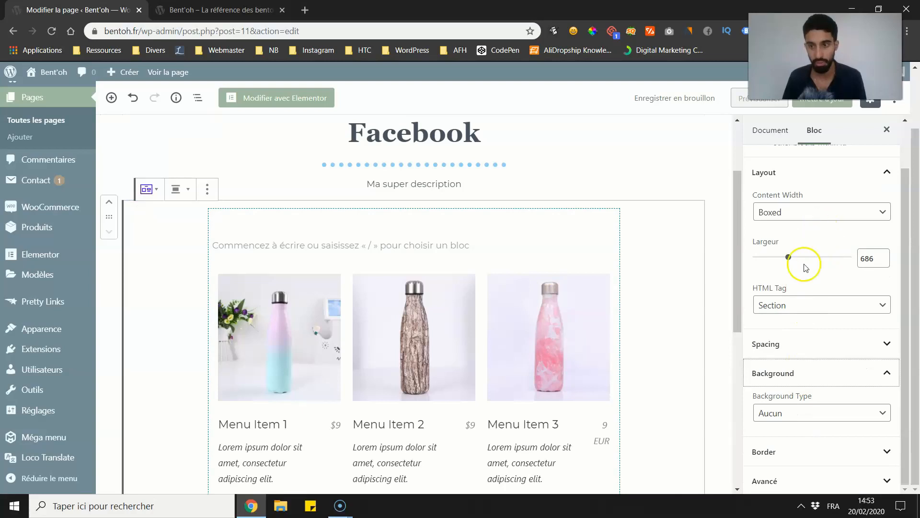
left_click(789, 413)
left_click(779, 437)
scroll(778, 426, "down", 3)
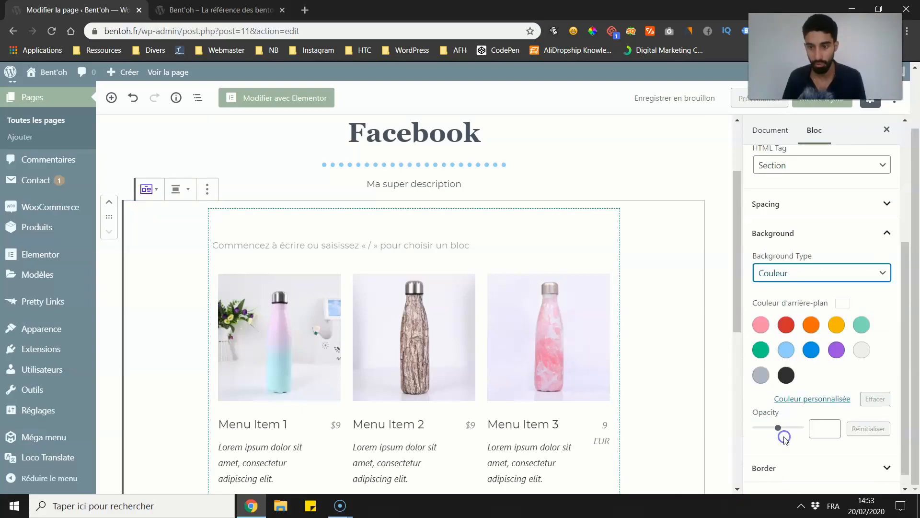
left_click(786, 334)
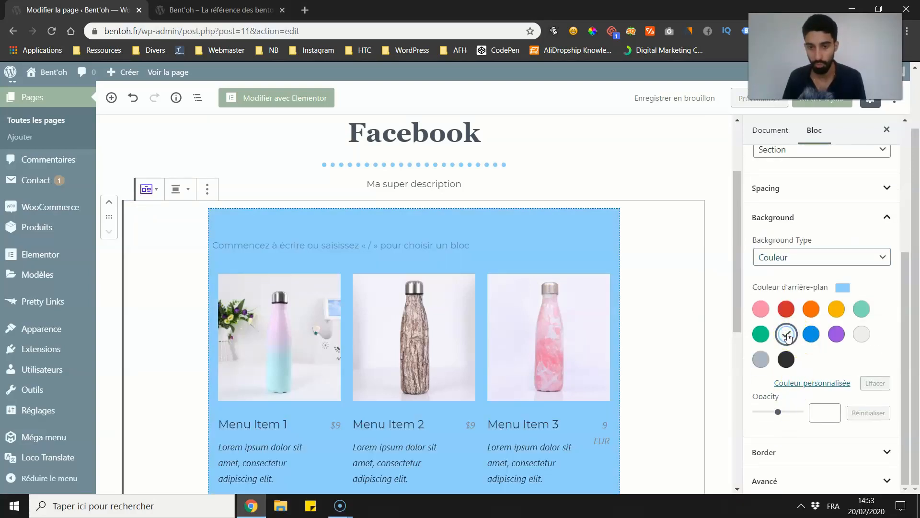
left_click(815, 382)
left_click_drag(758, 225, 745, 191)
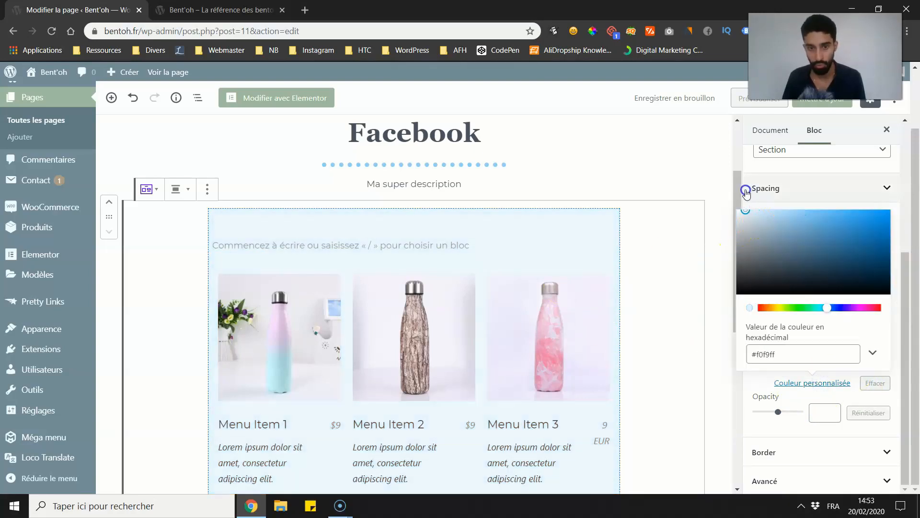
left_click_drag(830, 99, 786, 84)
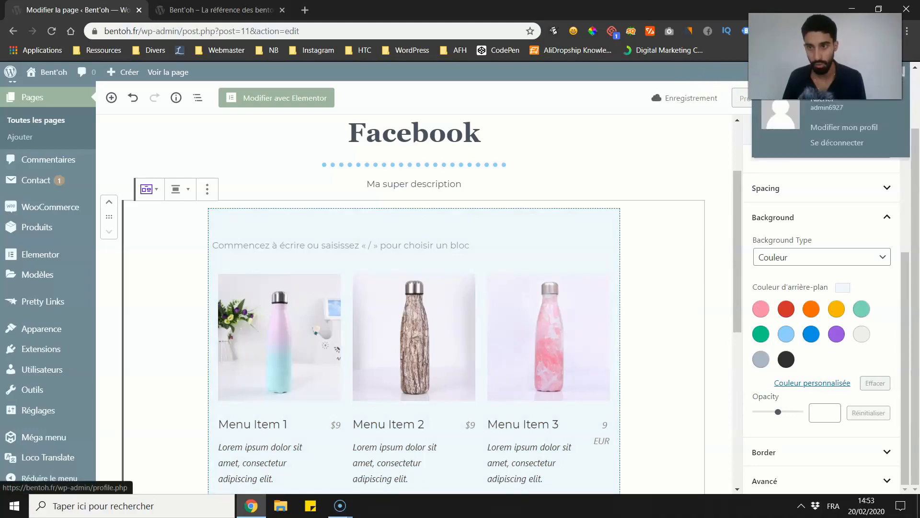
Step: Reload the live homepage and examine how far the Section's coloured background extends around the price list
left_click(211, 11)
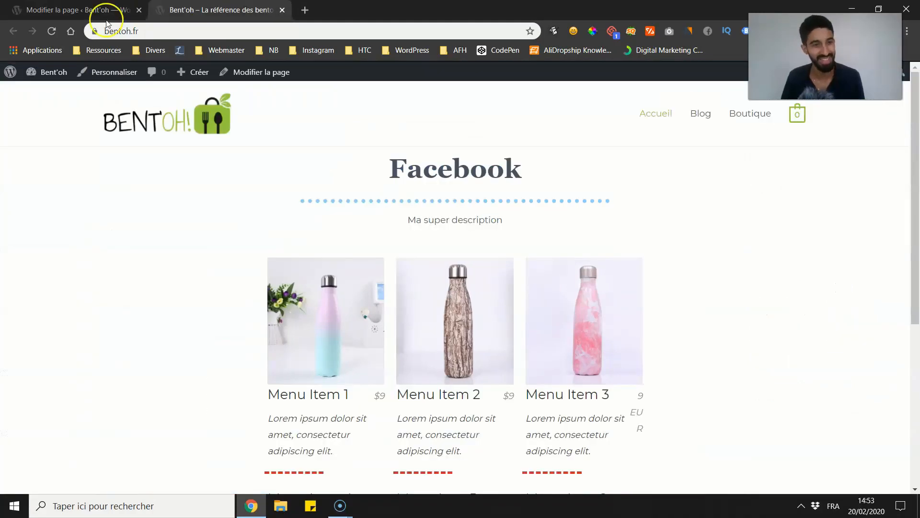
left_click(56, 31)
scroll(187, 240, "down", 2)
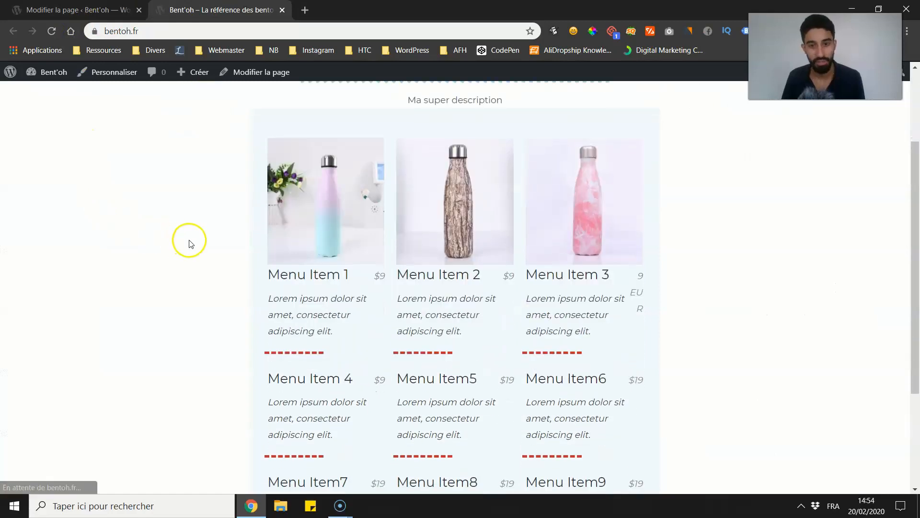
scroll(249, 247, "up", 2)
scroll(504, 298, "down", 1)
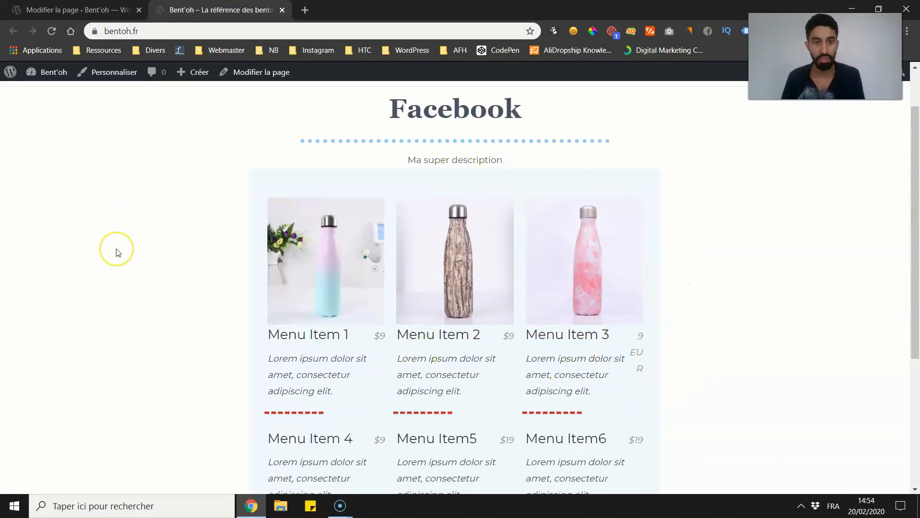
scroll(187, 192, "up", 1)
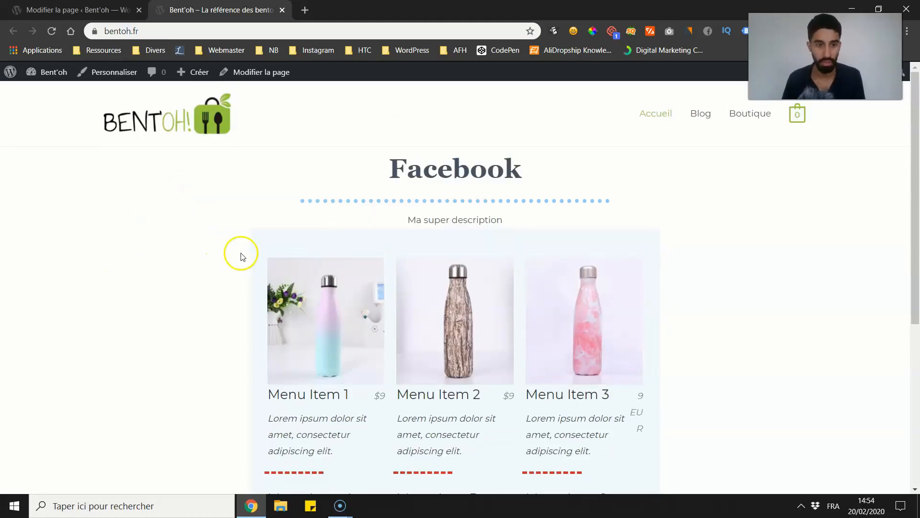
left_click_drag(346, 224, 709, 238)
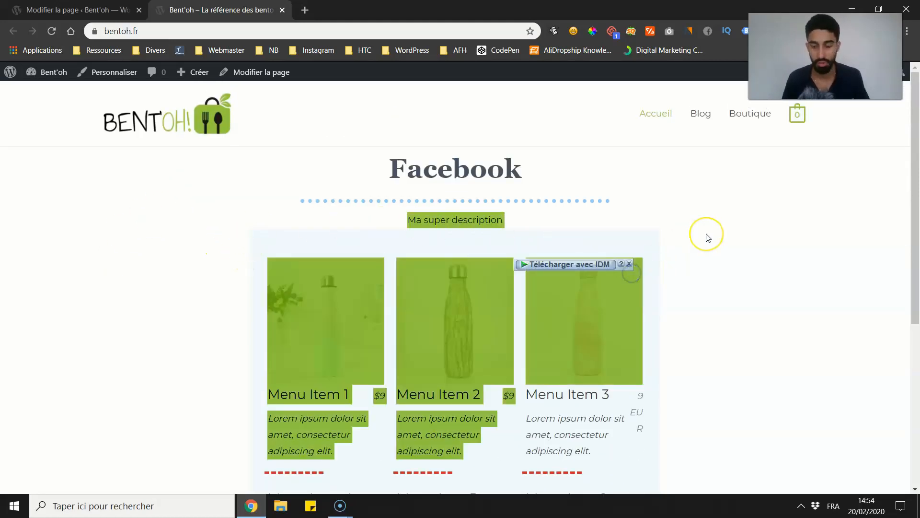
left_click(707, 236)
Step: Set the boxed Section's width to 1009 px, update the page and check the result on the reloaded live homepage
left_click(98, 10)
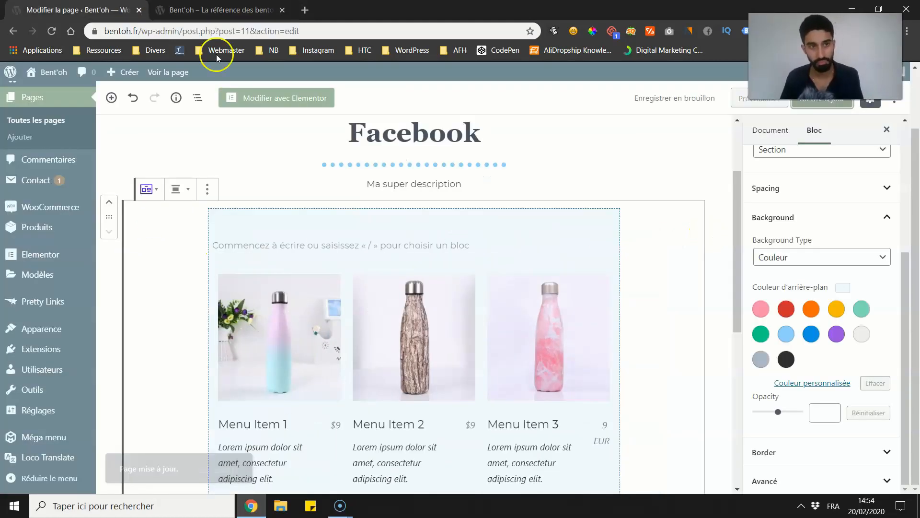
scroll(856, 276, "up", 2)
left_click_drag(789, 223, 802, 220)
left_click(814, 103)
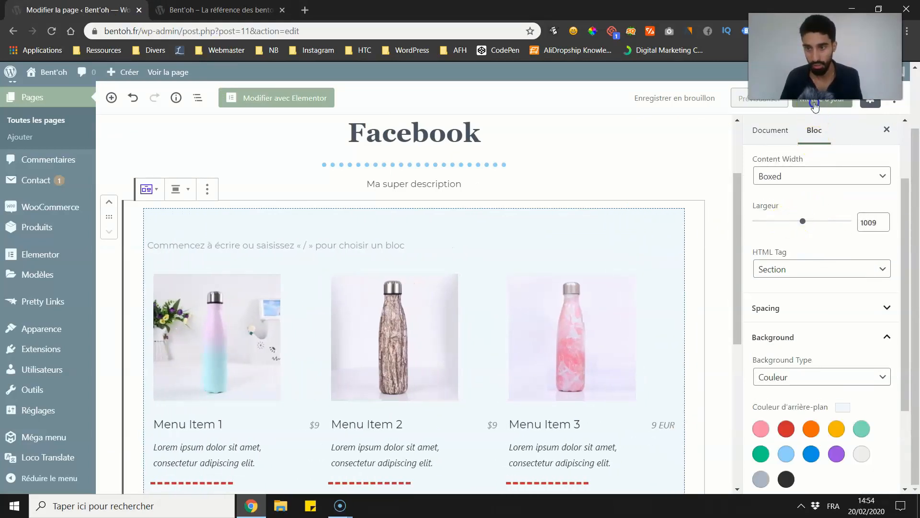
left_click(182, 10)
left_click(51, 31)
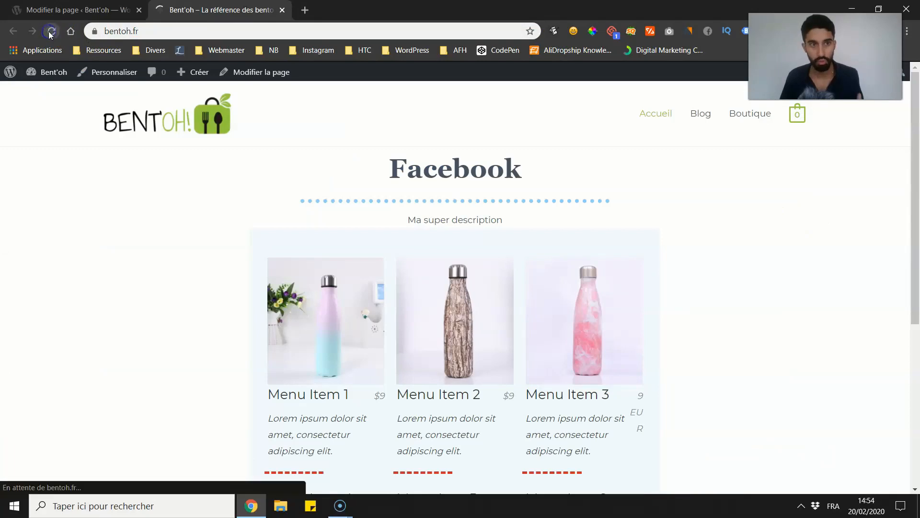
scroll(58, 67, "down", 3)
scroll(58, 70, "up", 3)
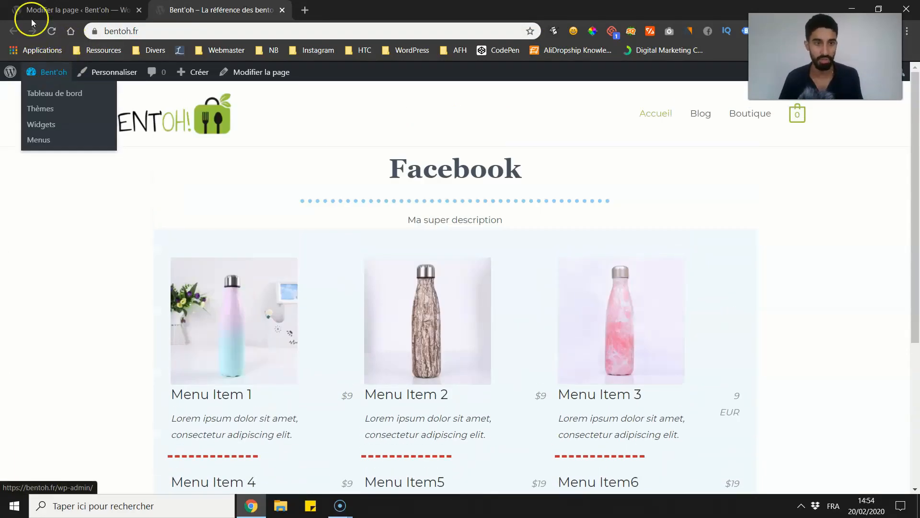
Step: Set the boxed Section's width to 1193 px, update the page and go back to the live homepage
left_click(34, 12)
left_click_drag(800, 222, 883, 224)
left_click(216, 10)
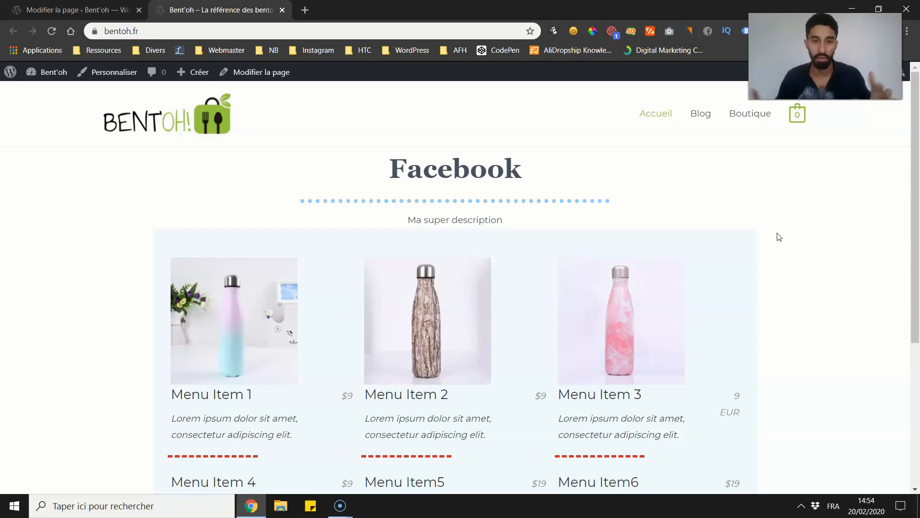
Step: Set the coloured Section's content width to "Pleine Largeur", update the page and check the full-width background on the reloaded live homepage
left_click(79, 9)
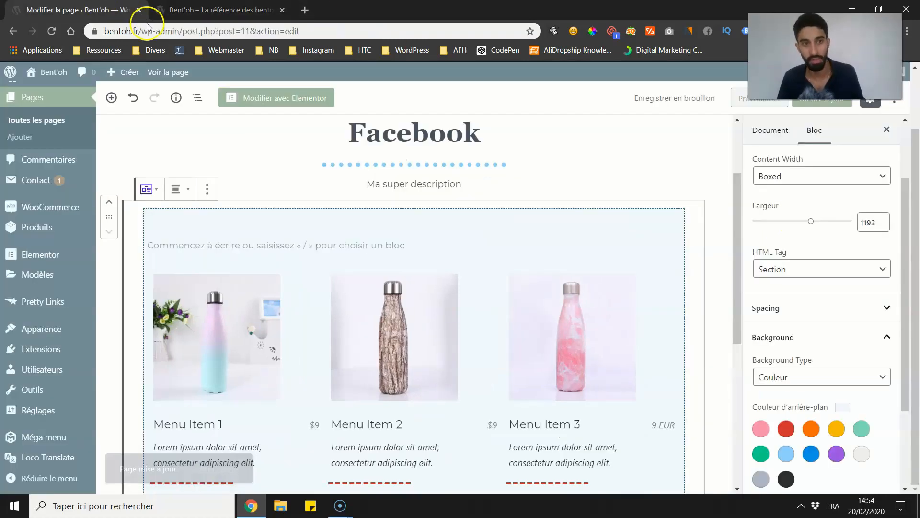
left_click(786, 177)
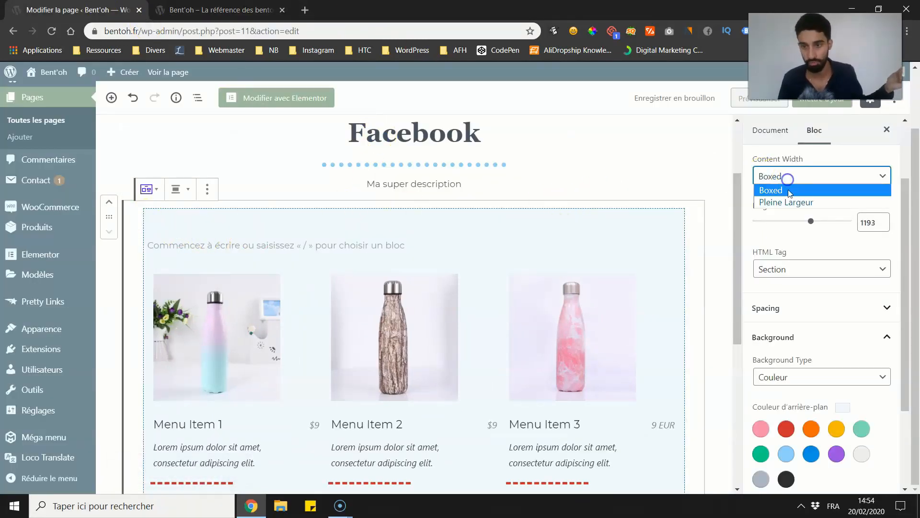
left_click(786, 200)
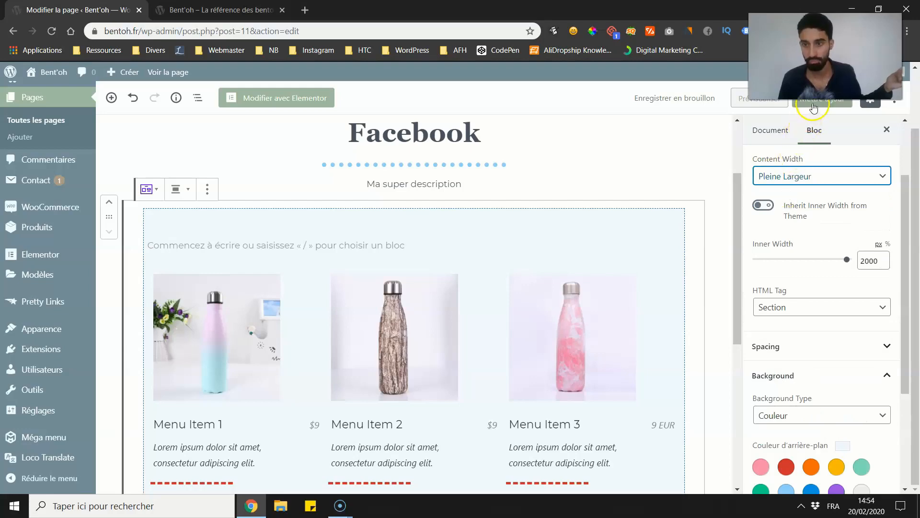
left_click(214, 10)
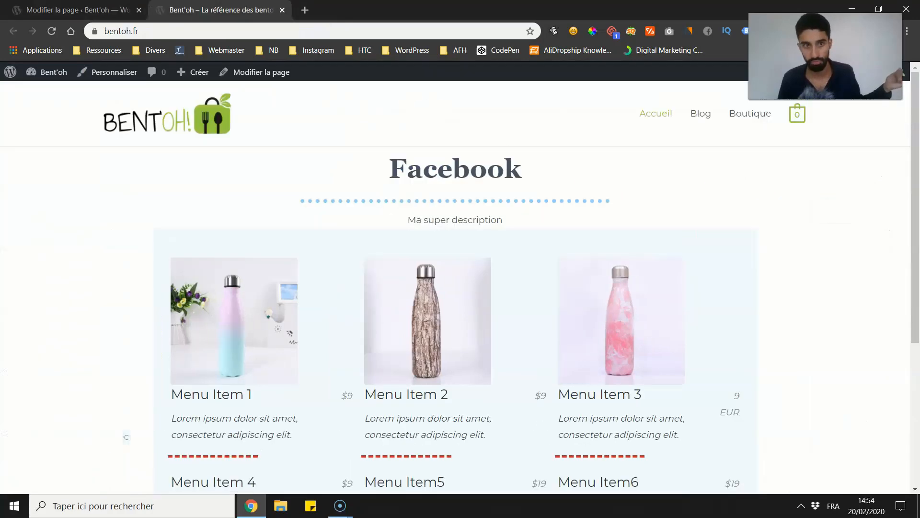
left_click(51, 30)
scroll(39, 129, "down", 3)
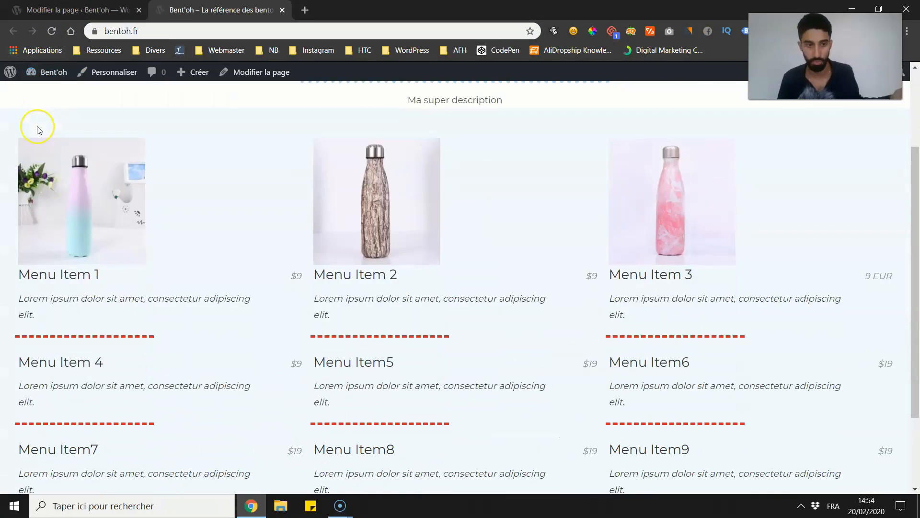
Step: Examine how the full-width Section background and the price list spread across the live homepage
scroll(38, 129, "up", 3)
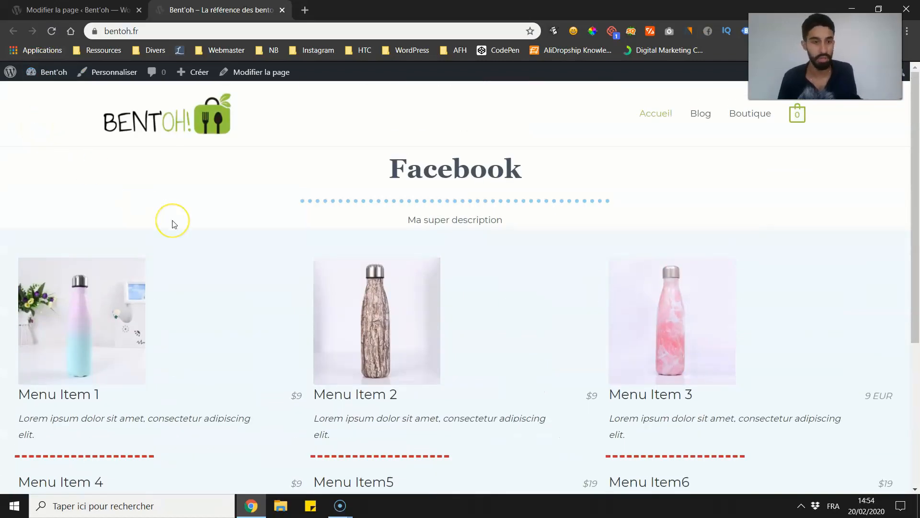
scroll(357, 244, "down", 3)
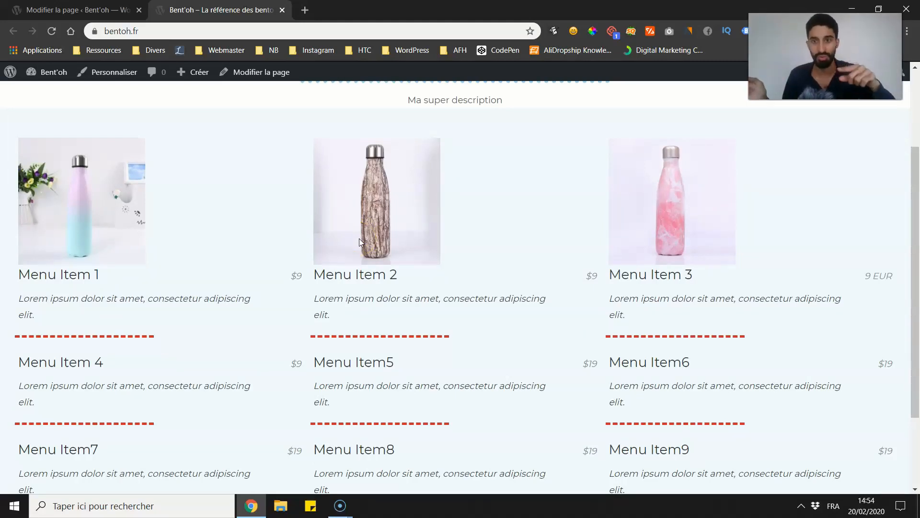
scroll(354, 249, "up", 3)
scroll(335, 259, "down", 1)
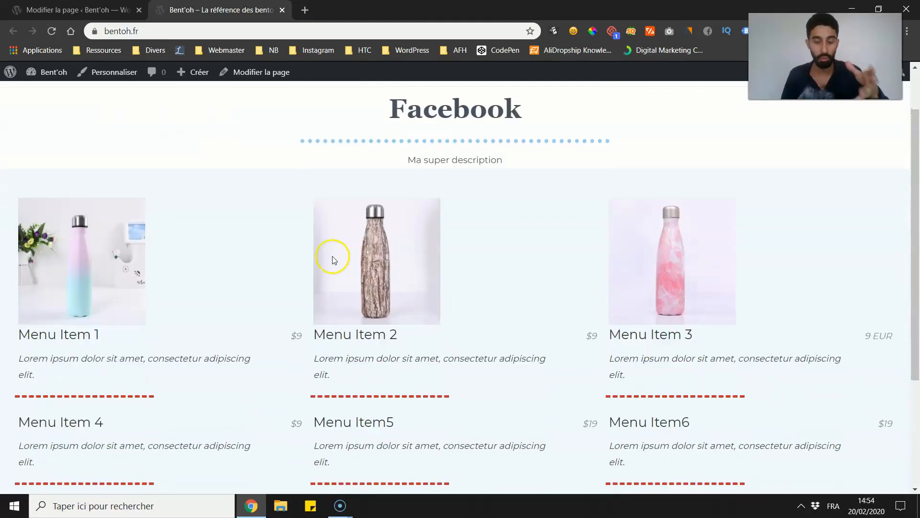
scroll(329, 258, "up", 1)
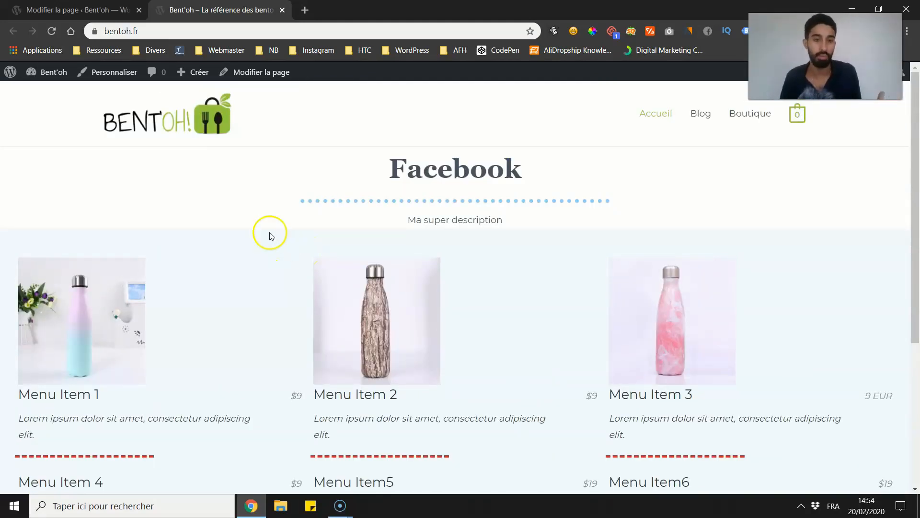
scroll(263, 231, "down", 1)
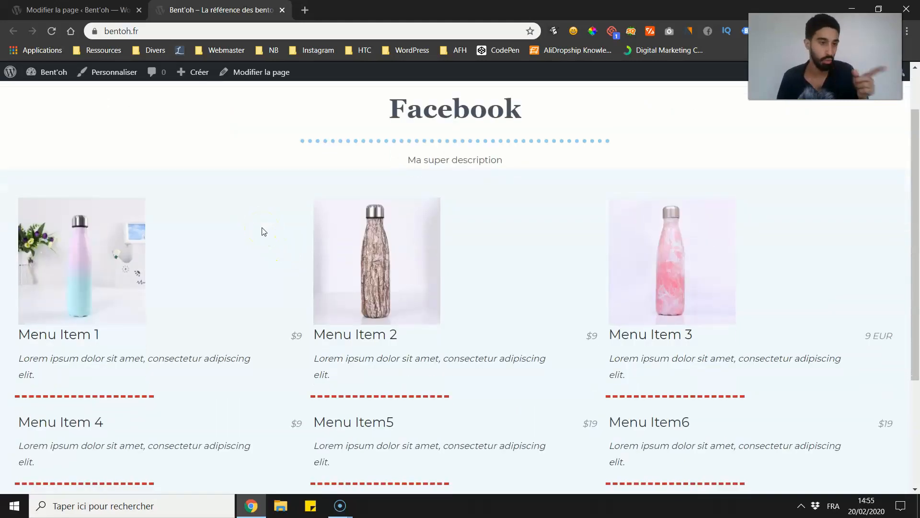
scroll(243, 207, "up", 1)
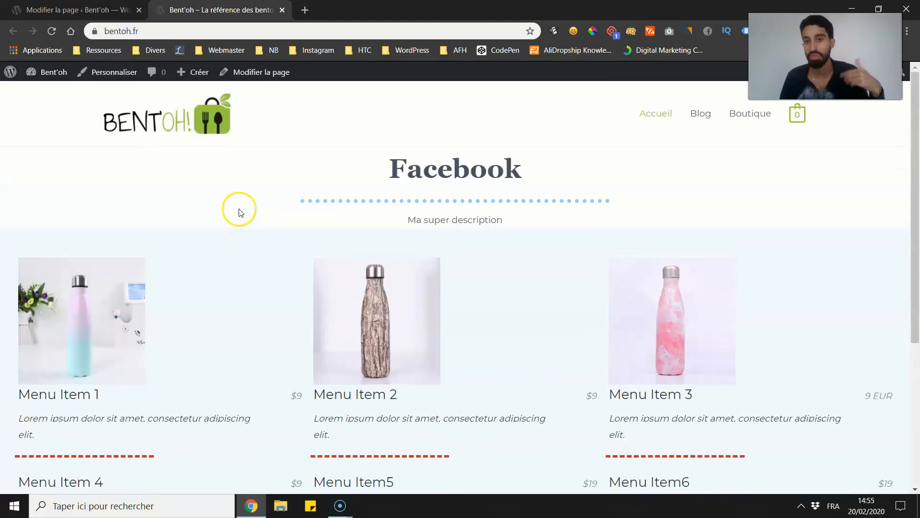
Step: Return to the page editor, set the Section's inner width to 740 px and update the page
left_click(76, 9)
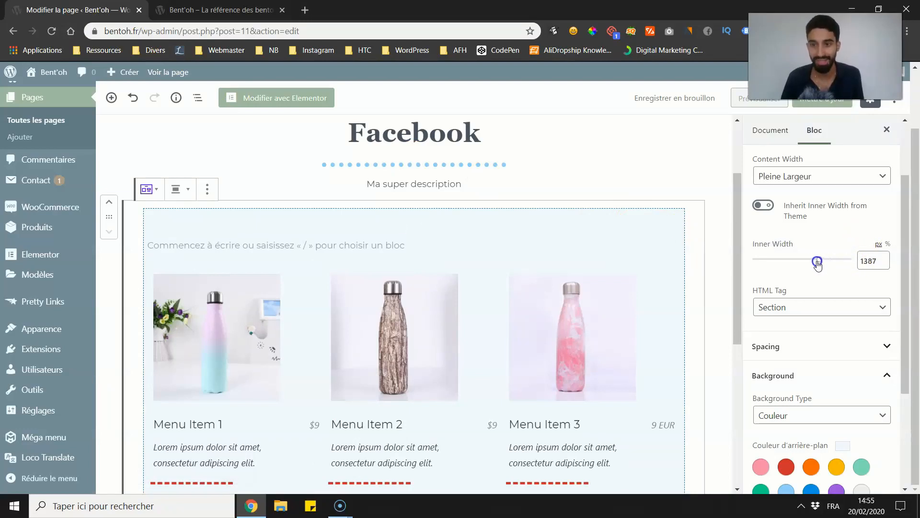
left_click_drag(817, 262, 792, 263)
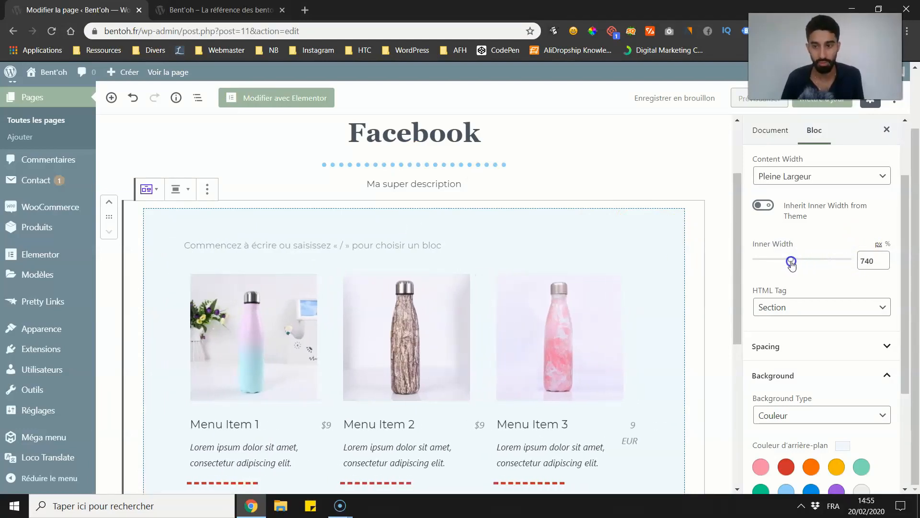
left_click(818, 103)
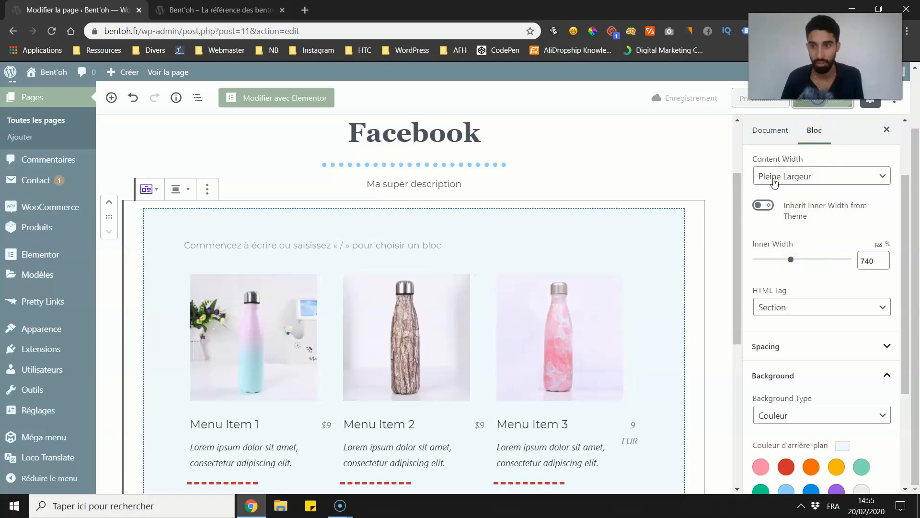
Step: Reload the live homepage and examine the narrowed price list within the full-width coloured background
key("ctrl+Tab")
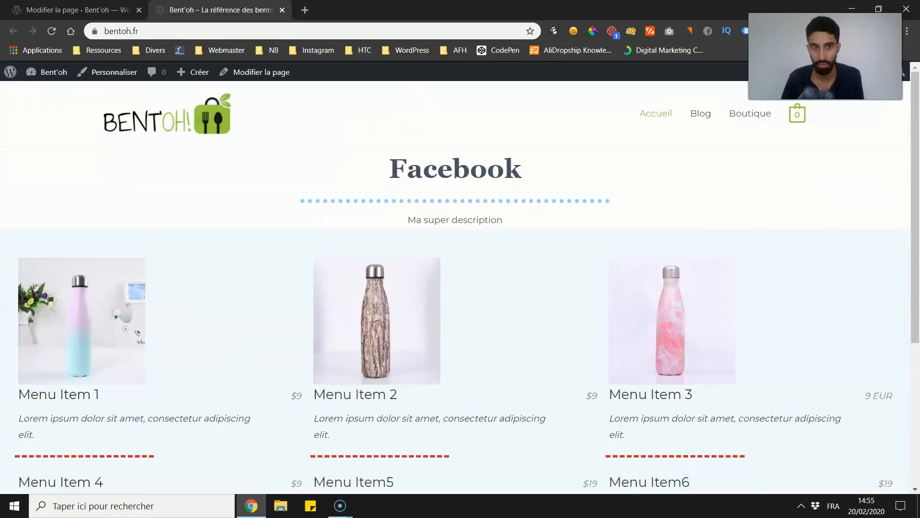
left_click(54, 32)
scroll(180, 197, "down", 3)
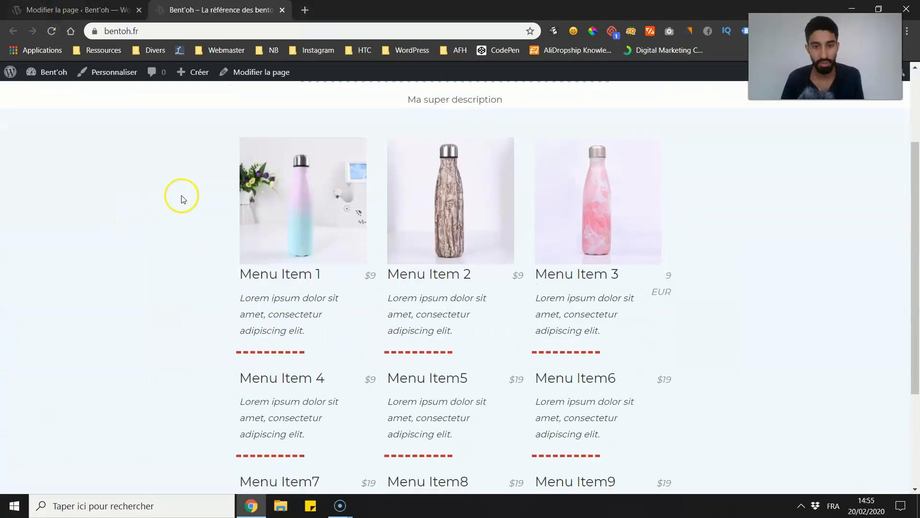
scroll(166, 201, "up", 1)
scroll(166, 200, "up", 2)
scroll(760, 267, "down", 4)
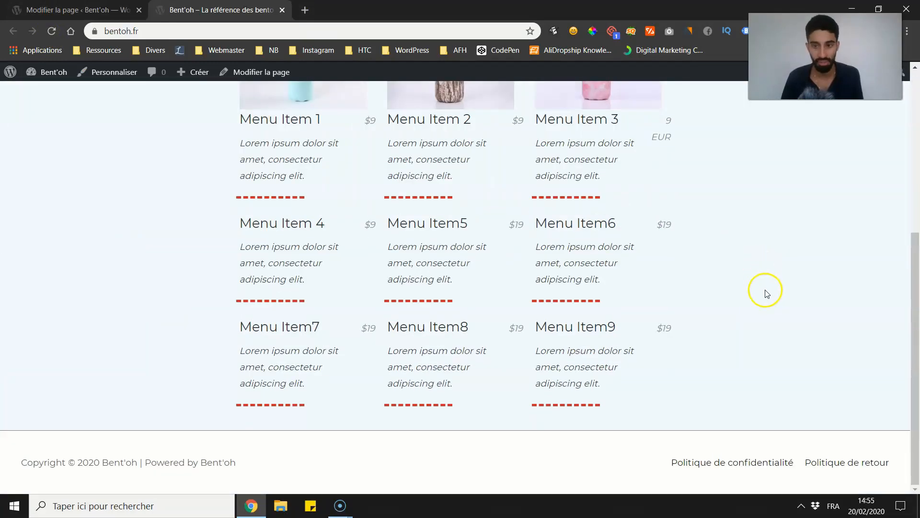
scroll(571, 285, "up", 3)
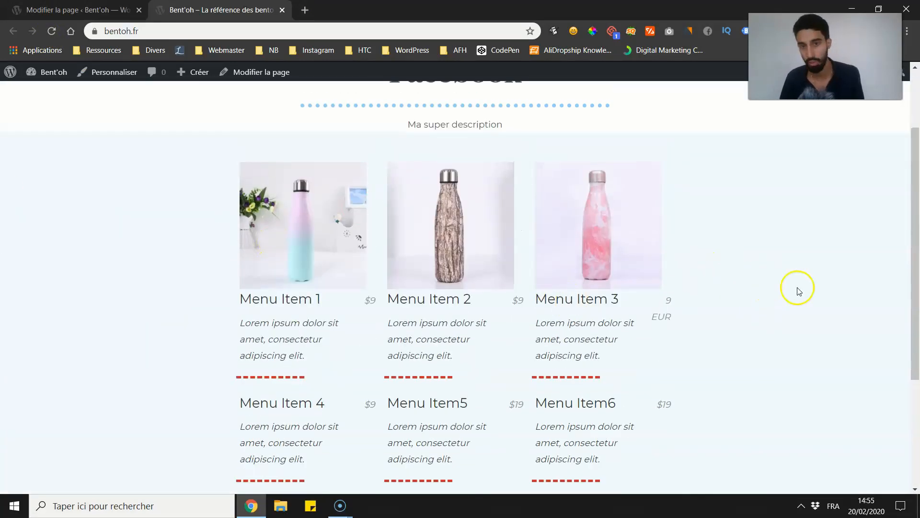
scroll(491, 207, "up", 1)
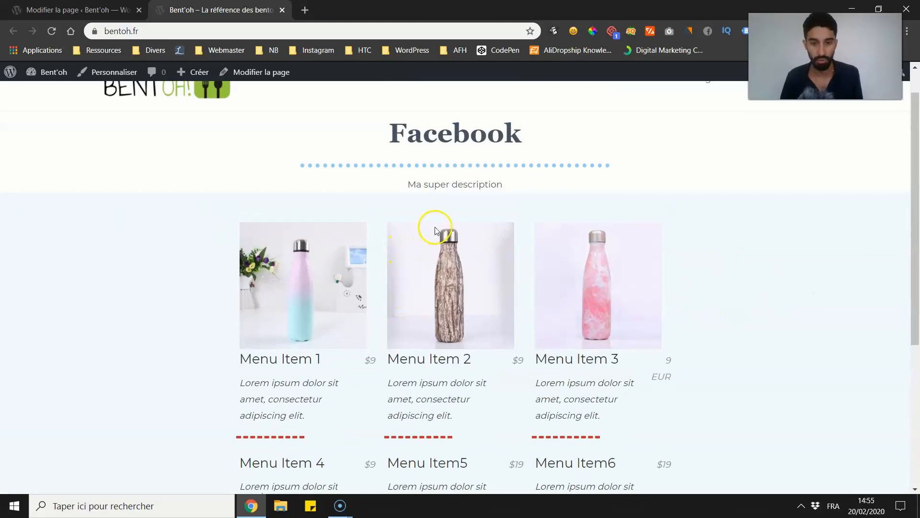
Step: Back in the page editor, set the Section's inner width to 1280 px and update the page
key("ctrl+Tab")
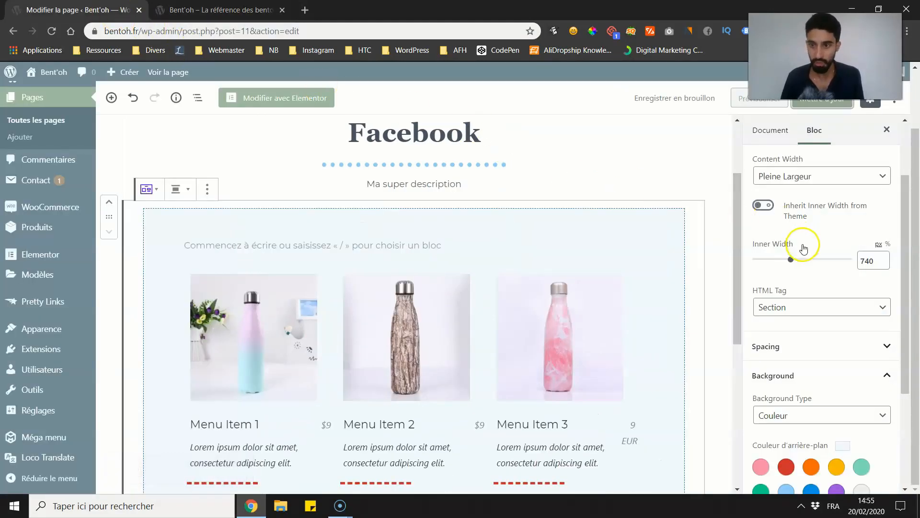
left_click_drag(790, 259, 795, 260)
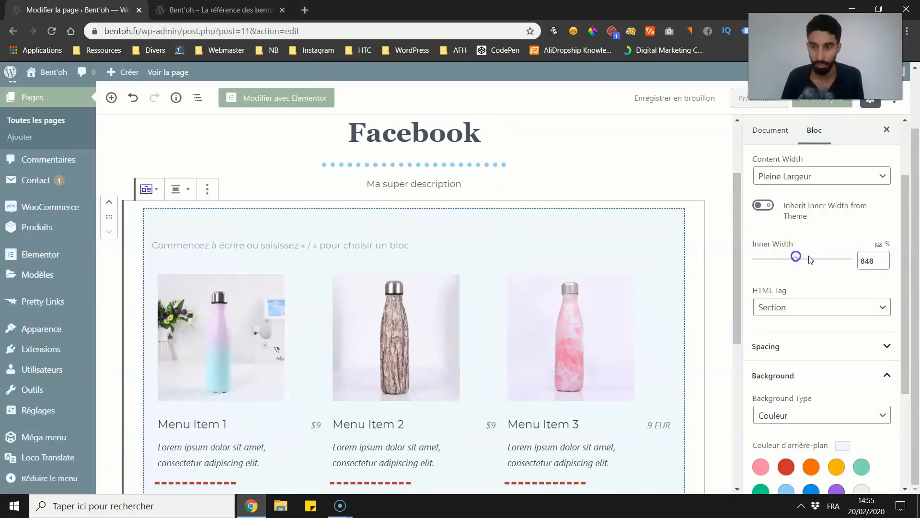
double_click(869, 260)
type("2")
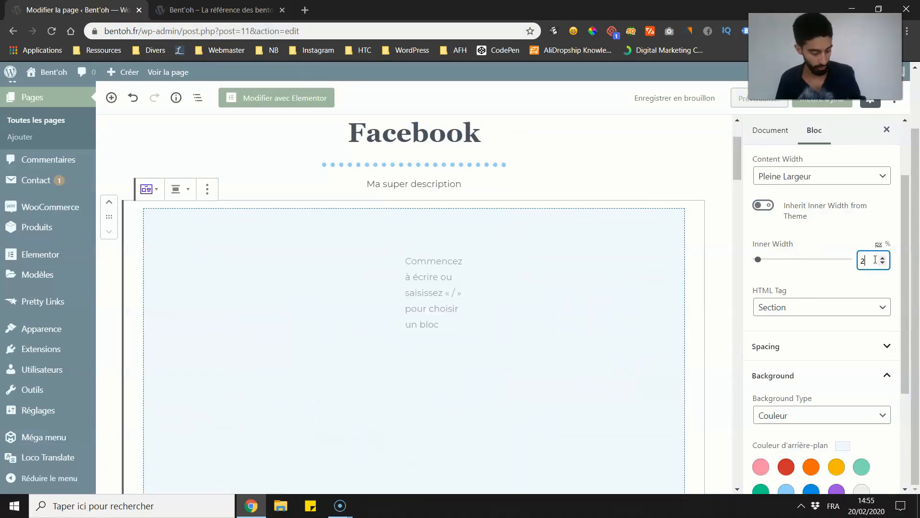
type("80")
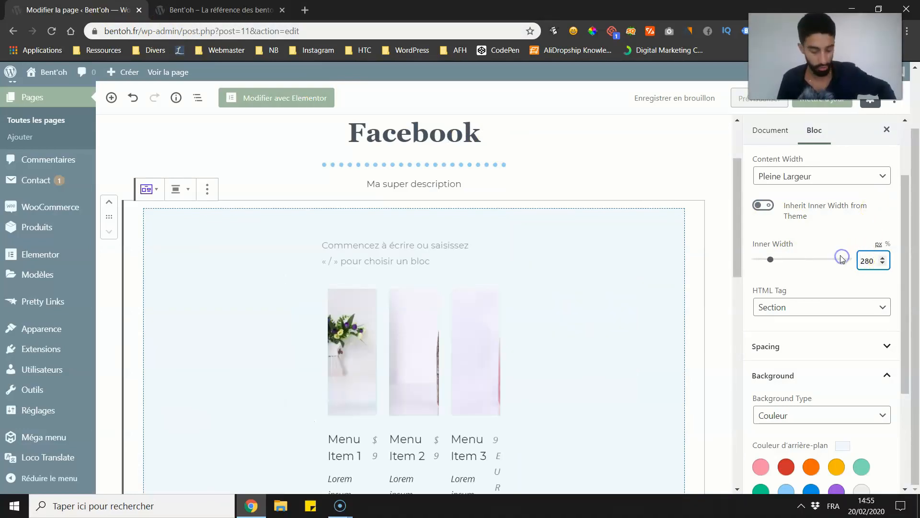
type("1")
left_click(821, 103)
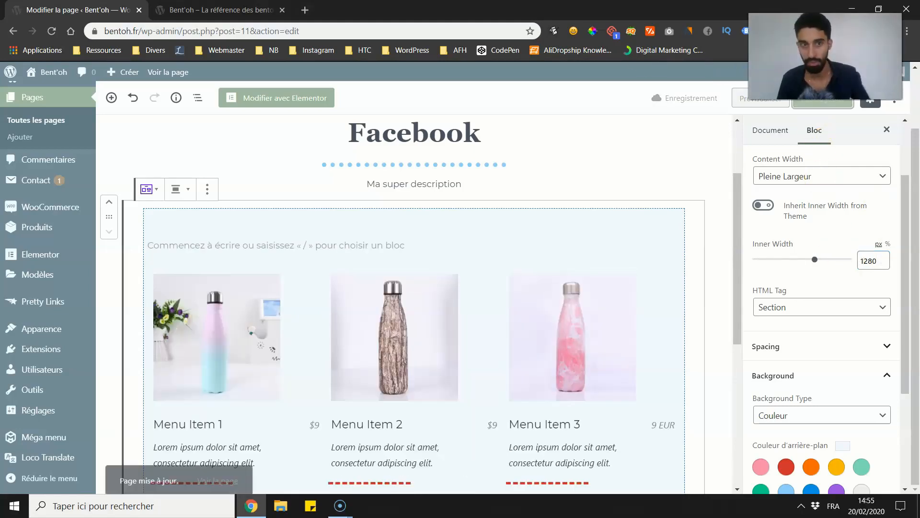
Step: Reload the live homepage and check the price list's margins inside the full-width Section
left_click(211, 10)
left_click(51, 31)
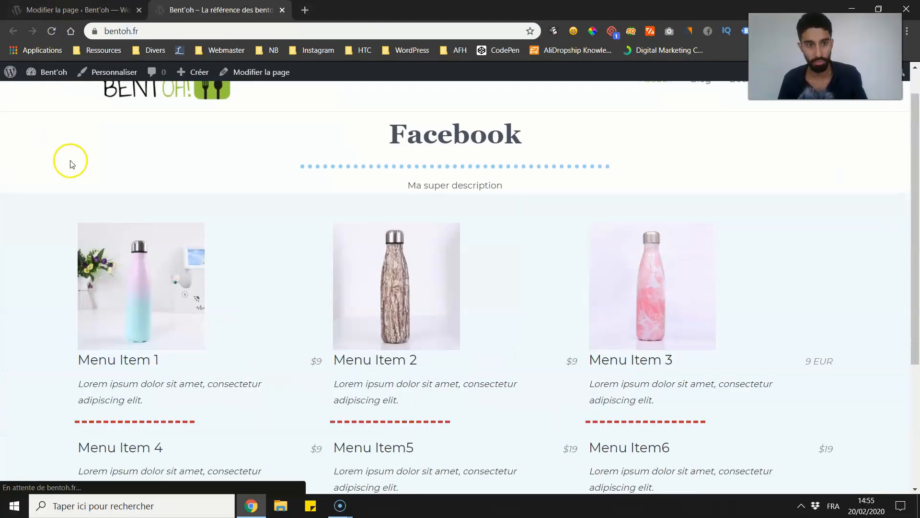
scroll(72, 153, "up", 1)
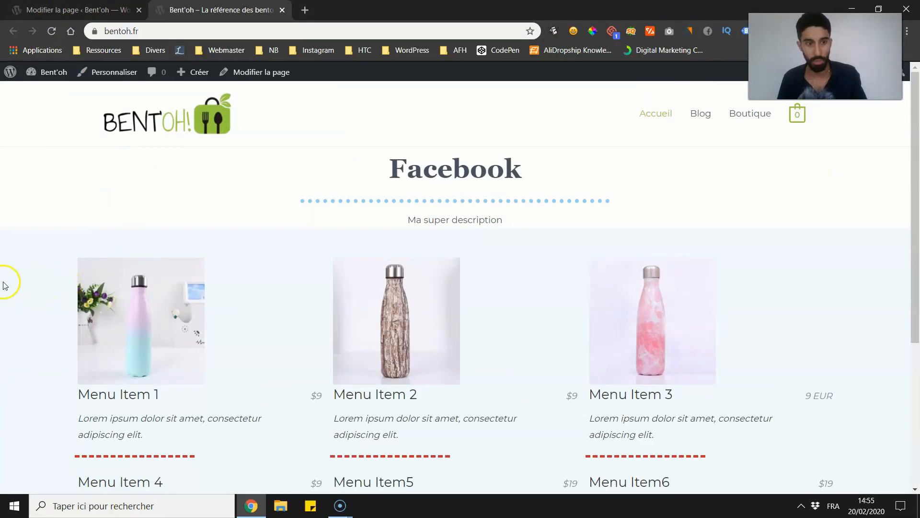
scroll(842, 293, "down", 3)
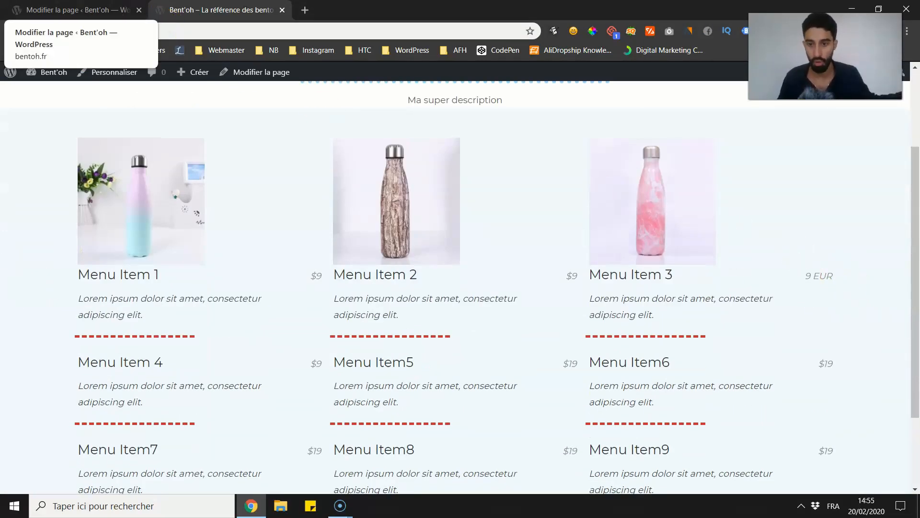
scroll(136, 72, "up", 3)
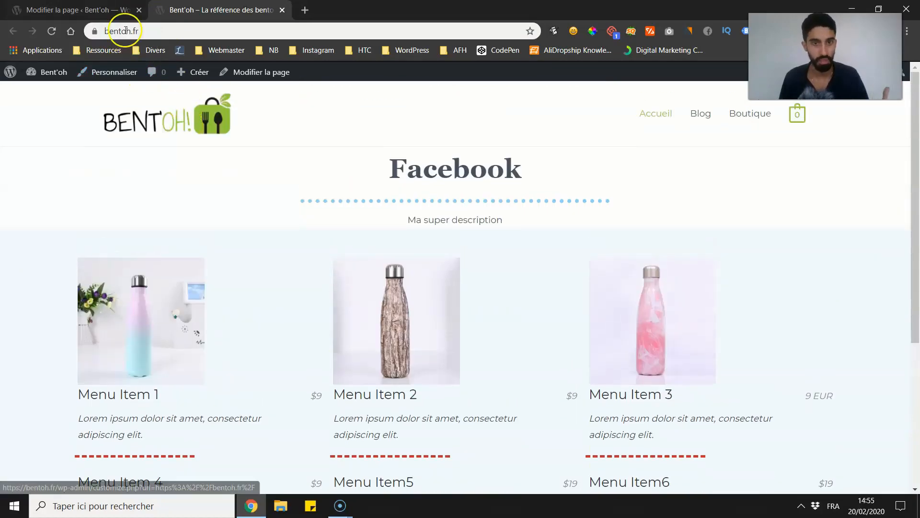
Step: Return to the page editor and remove the "Facebook" heading block above the Section
left_click(115, 11)
scroll(335, 201, "up", 3)
left_click(441, 220)
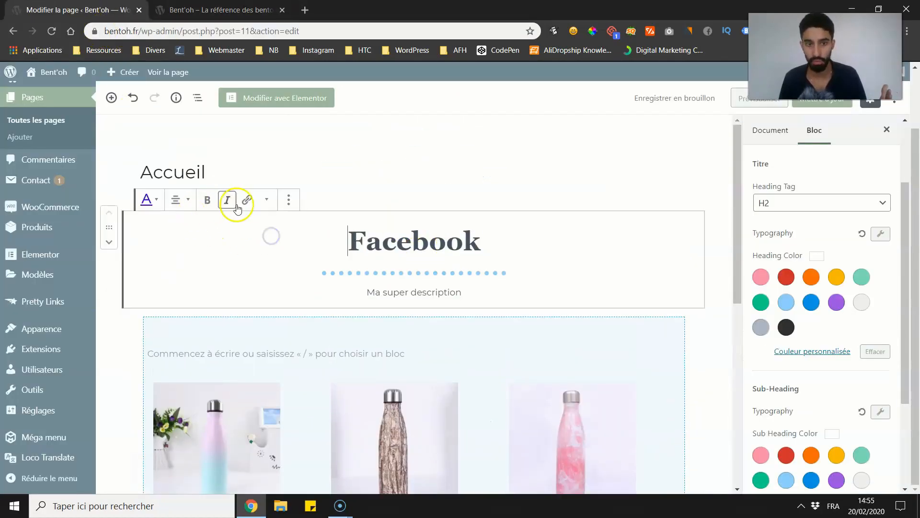
left_click(287, 198)
left_click(293, 397)
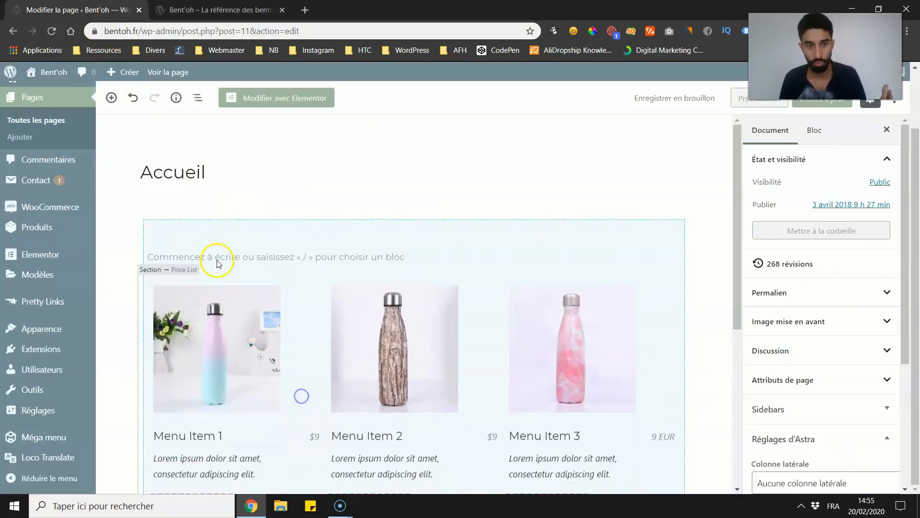
Step: Select the Section around the price list and set its background type to Image
left_click(161, 209)
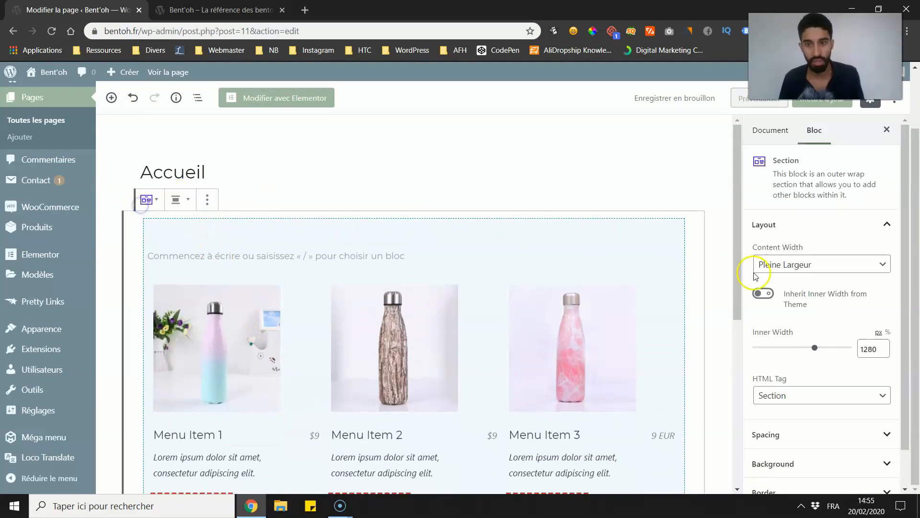
scroll(772, 300, "down", 1)
left_click(788, 395)
left_click(786, 391)
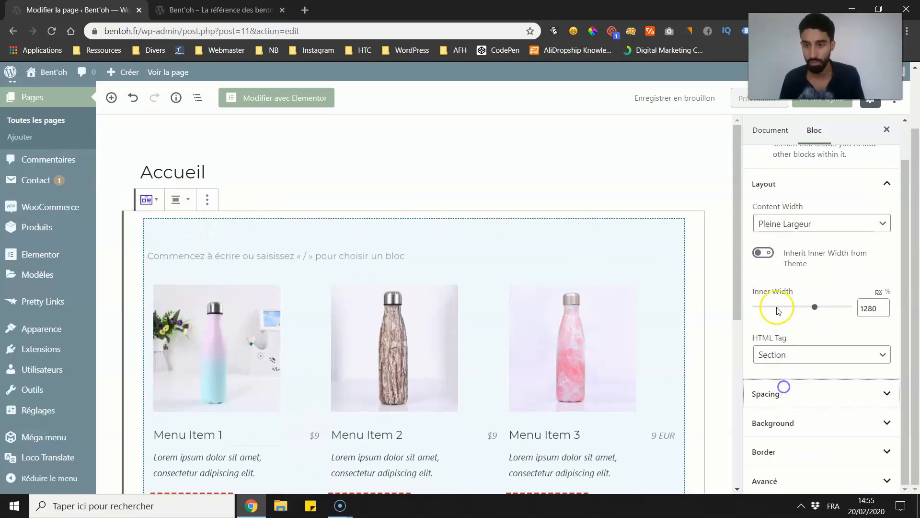
scroll(787, 231, "up", 1)
scroll(790, 264, "down", 1)
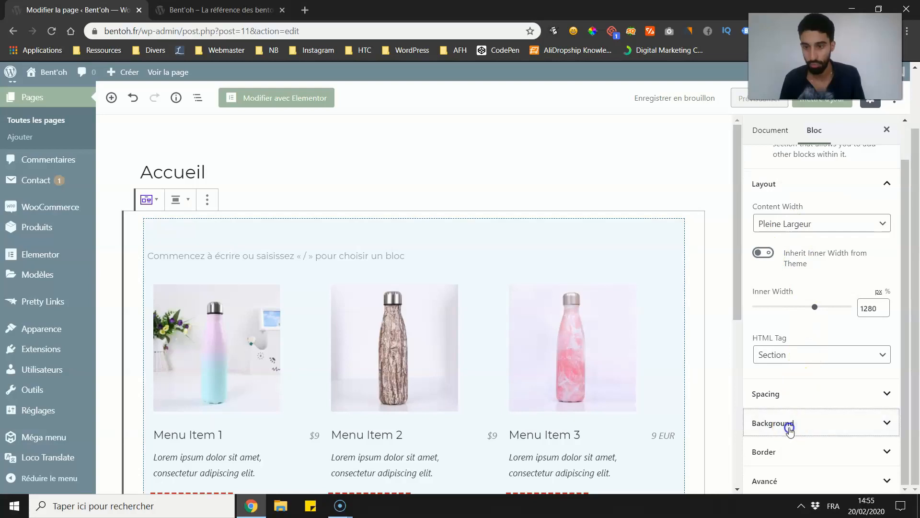
left_click(787, 424)
scroll(785, 335, "down", 4)
left_click(796, 283)
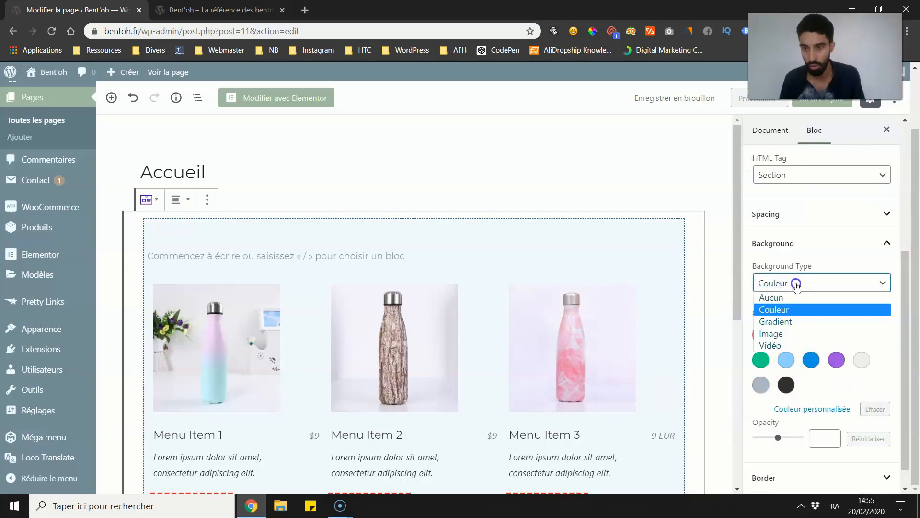
left_click(774, 333)
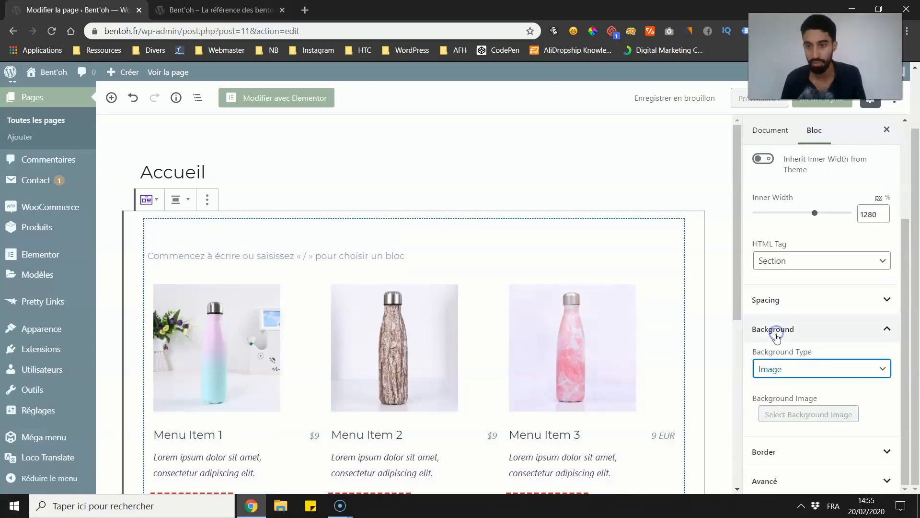
Step: Choose woman-1979272_1920.jpg from the media library as the Section's background image and view it behind the price list
left_click(791, 413)
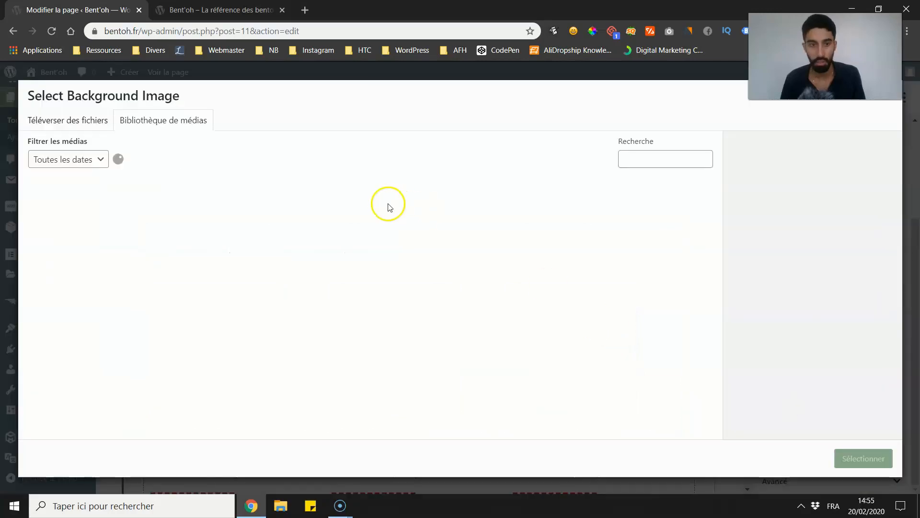
scroll(426, 288, "down", 5)
scroll(479, 268, "up", 2)
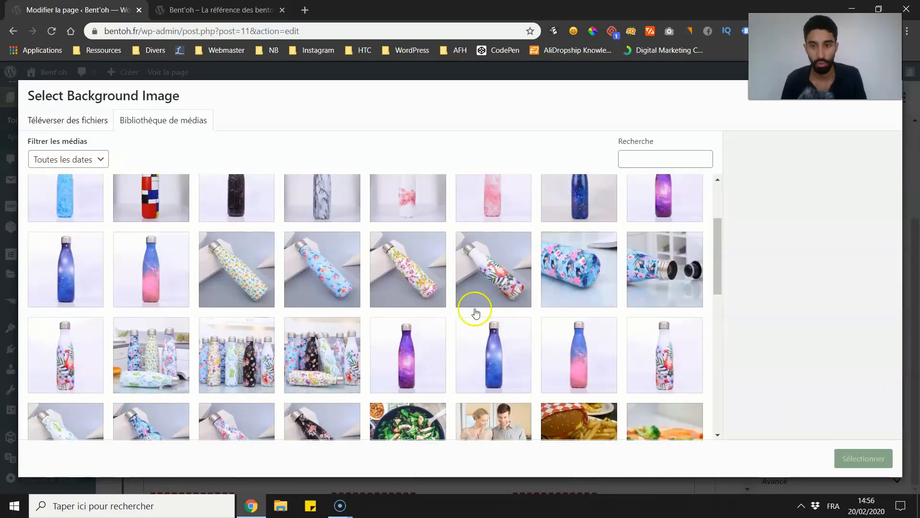
scroll(472, 309, "down", 3)
scroll(465, 345, "up", 1)
left_click(472, 364)
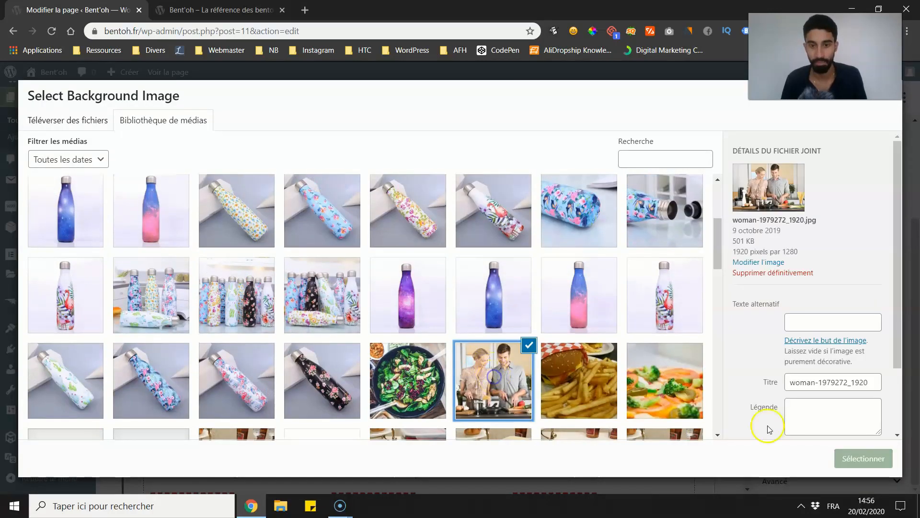
left_click(848, 460)
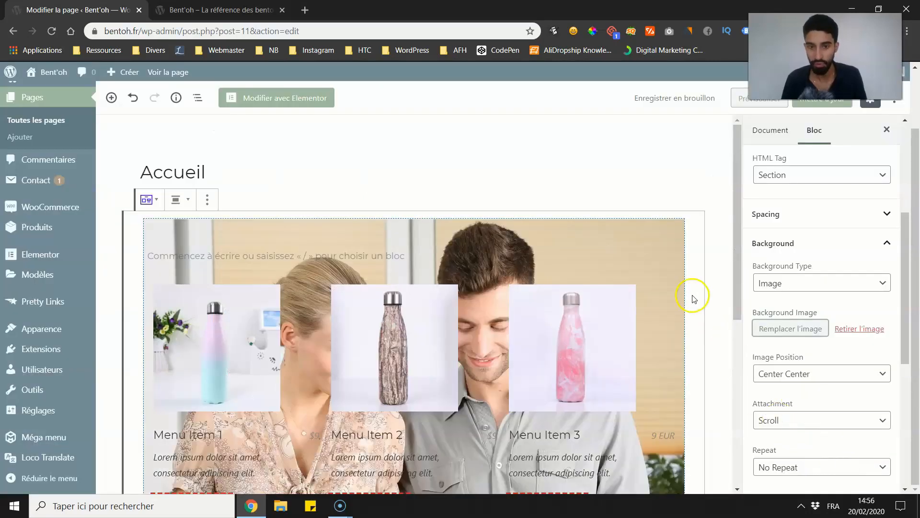
scroll(691, 269, "down", 2)
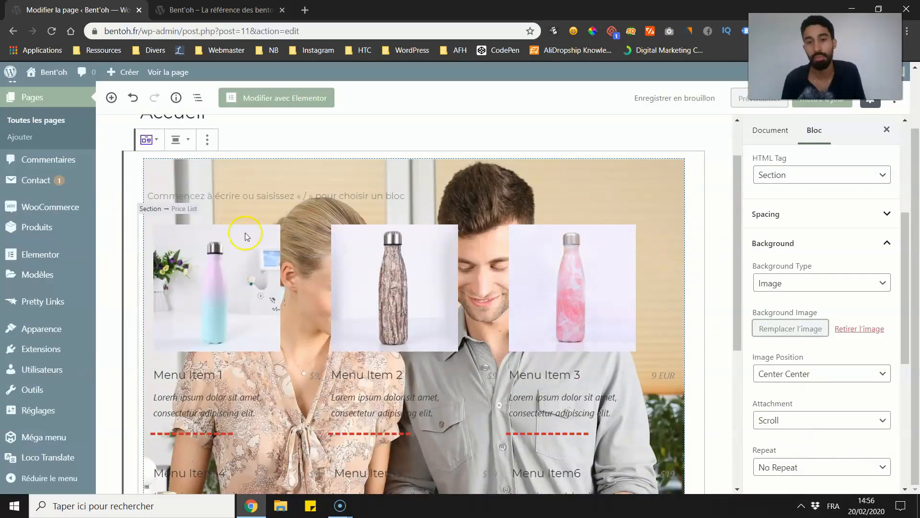
Step: Give the Section's background image a Couleur overlay in very light grey with the opacity set to 91
scroll(810, 278, "down", 1)
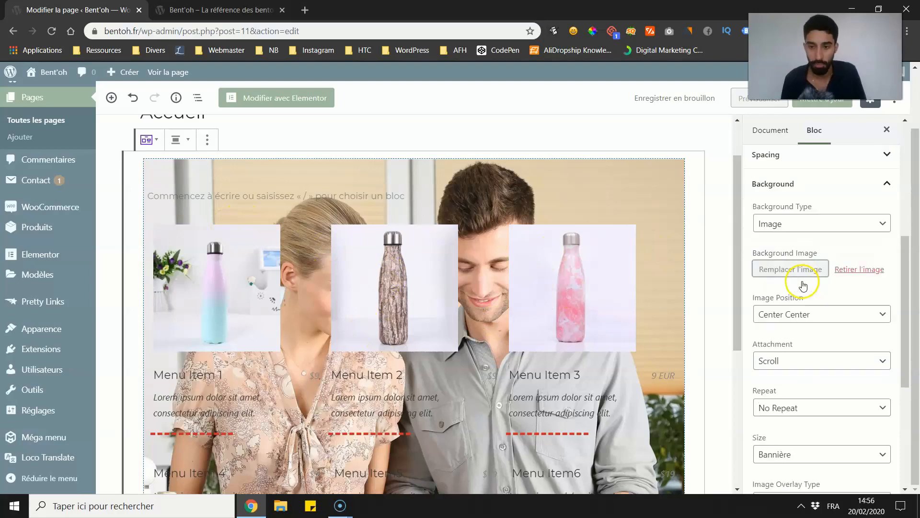
scroll(812, 300, "down", 3)
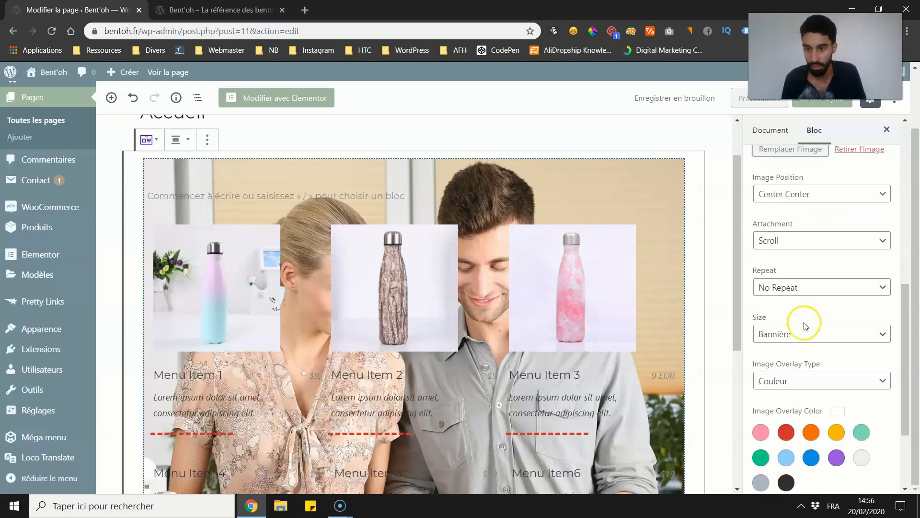
scroll(793, 346, "down", 1)
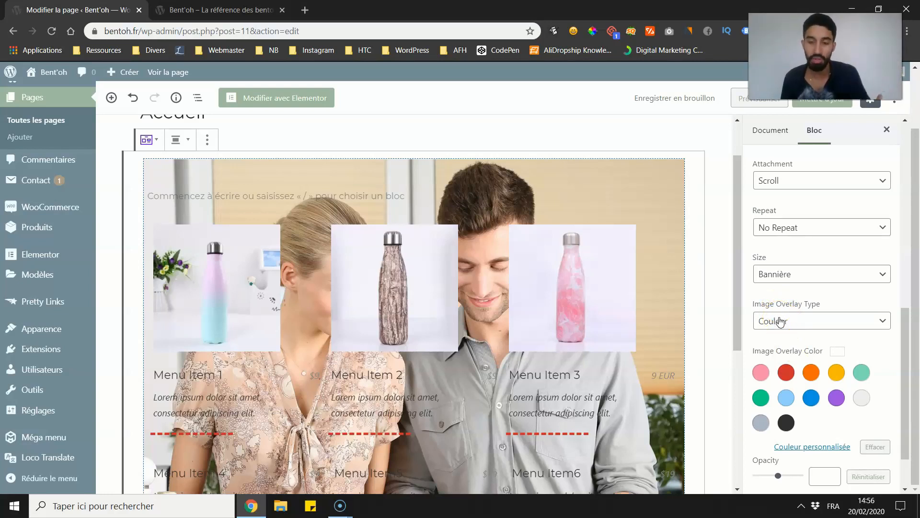
left_click(780, 321)
left_click(773, 333)
scroll(778, 334, "down", 2)
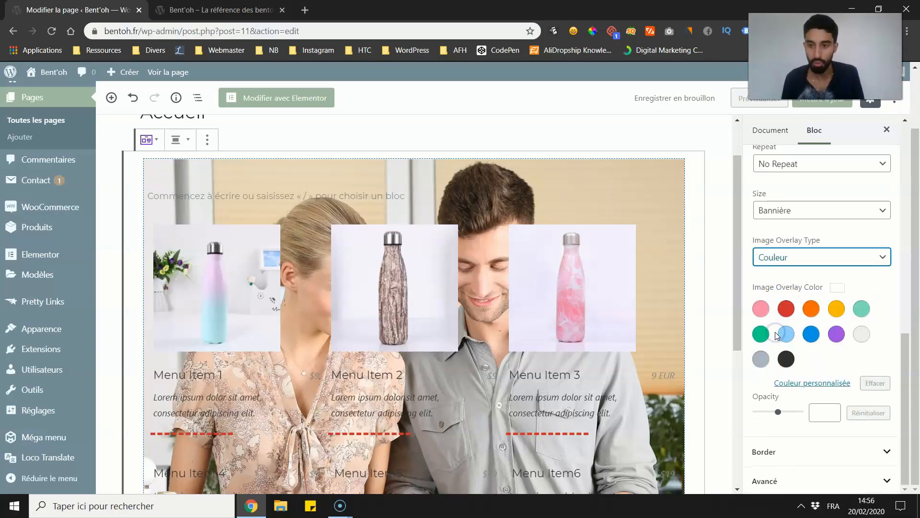
left_click(778, 412)
left_click_drag(791, 407, 794, 408)
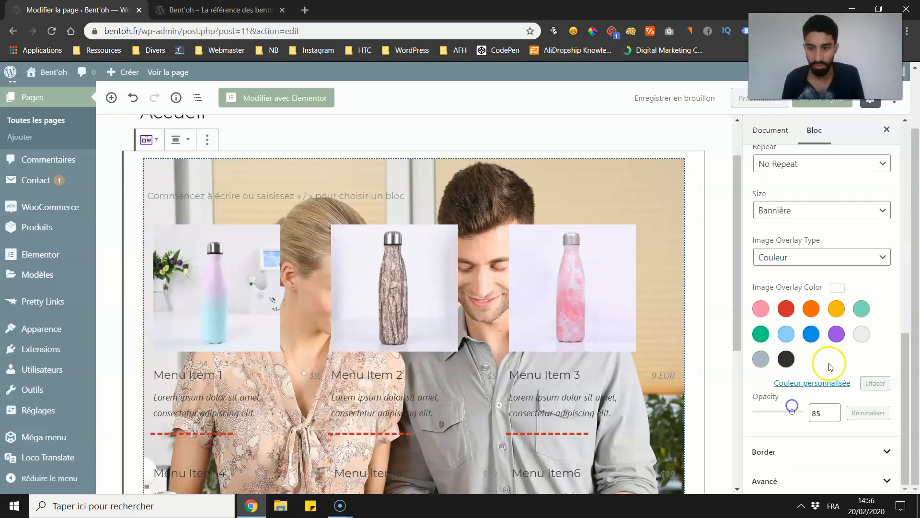
left_click(861, 335)
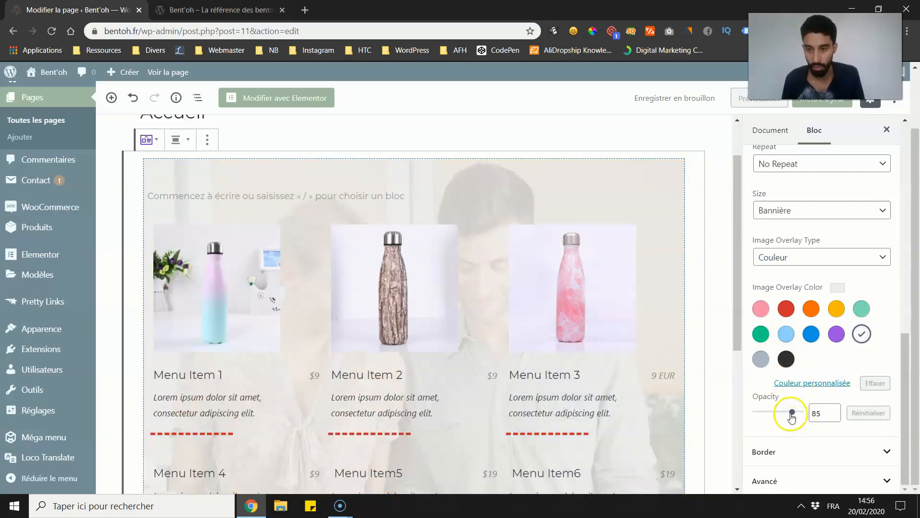
left_click_drag(792, 411, 795, 415)
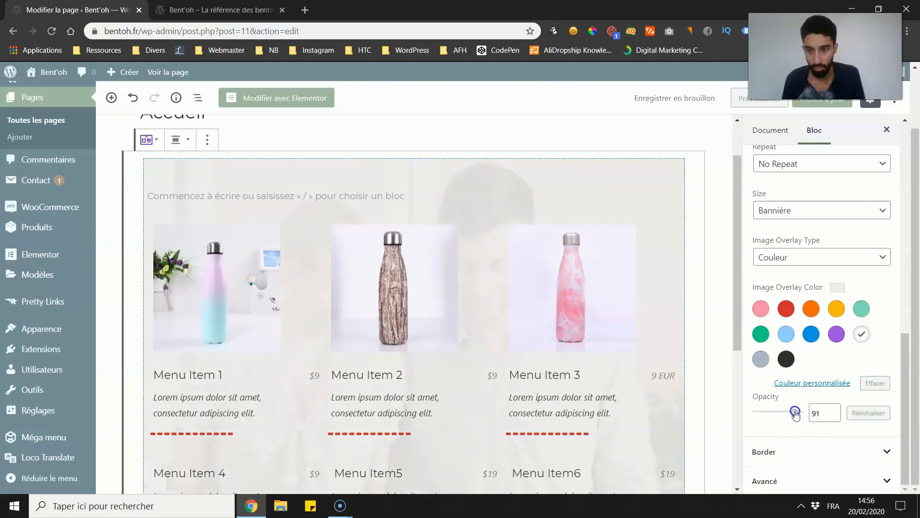
Step: Update the page, reload the live homepage and check the overlaid background image behind the price list
left_click(822, 99)
left_click(206, 10)
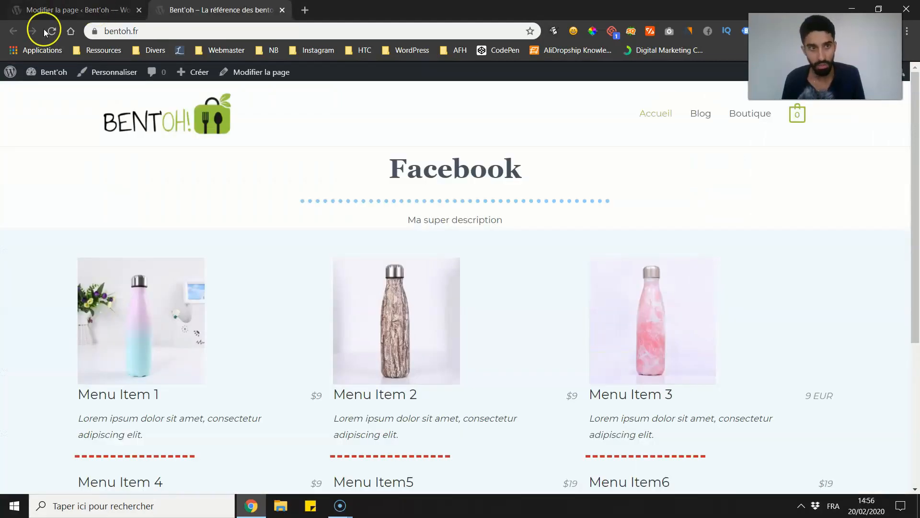
left_click(46, 32)
scroll(47, 140, "down", 3)
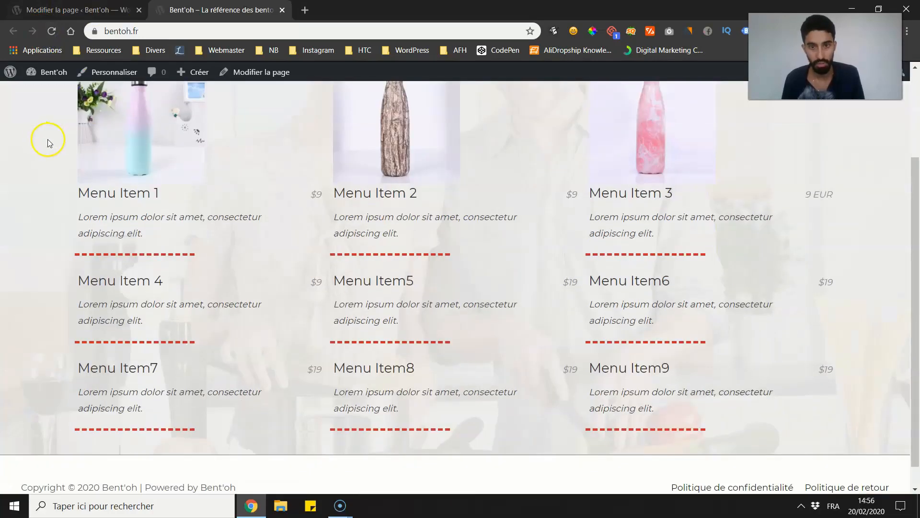
scroll(50, 144, "up", 3)
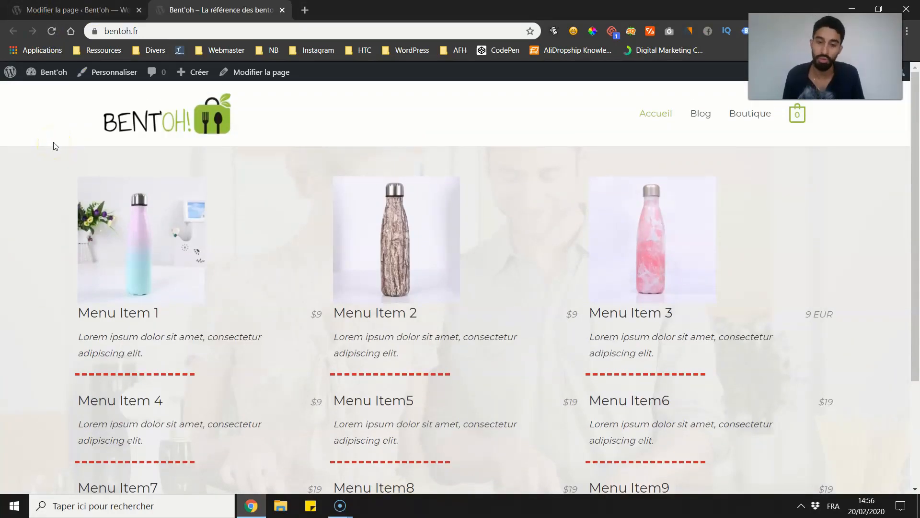
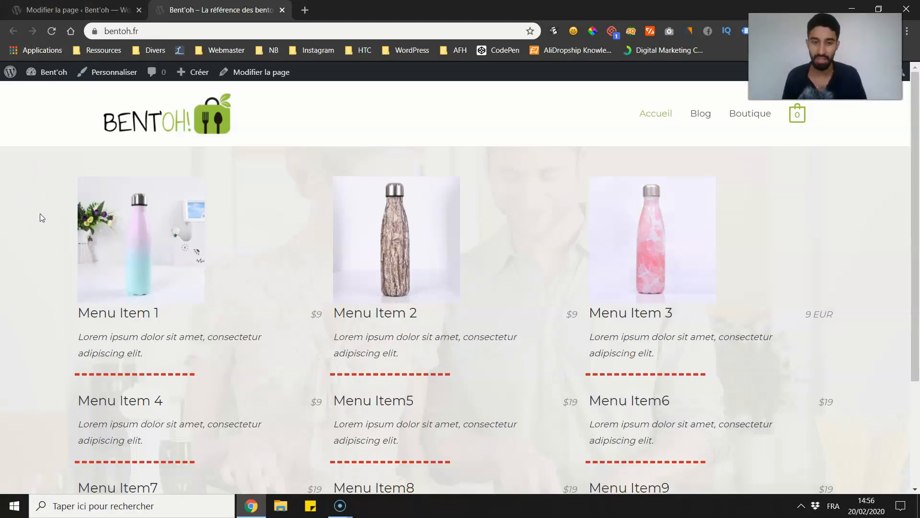
Step: Compare the Section with the price list in the page editor against its rendering on the live homepage
left_click(77, 9)
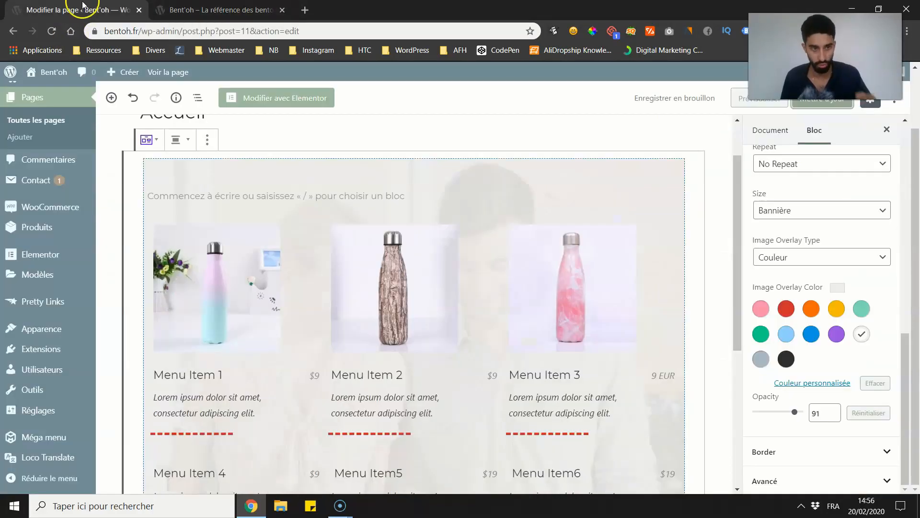
scroll(117, 162, "up", 1)
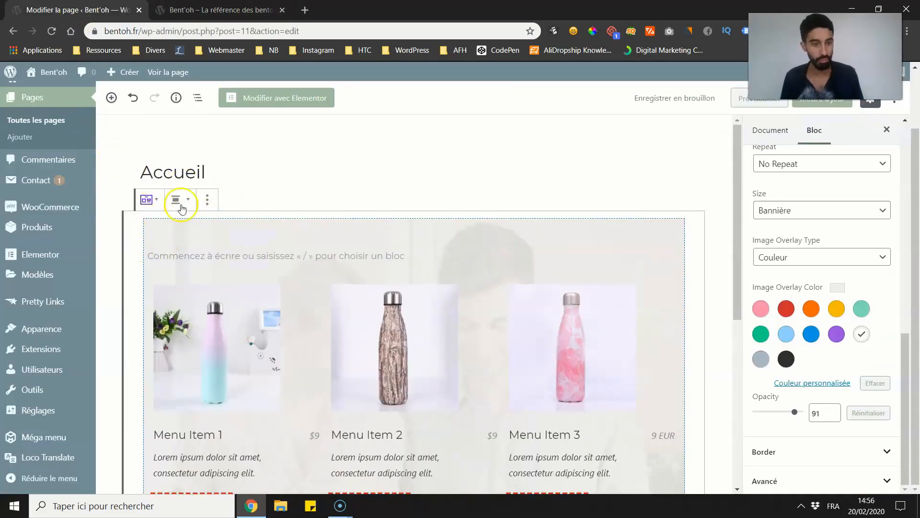
left_click(263, 171)
scroll(236, 189, "down", 1)
left_click(220, 10)
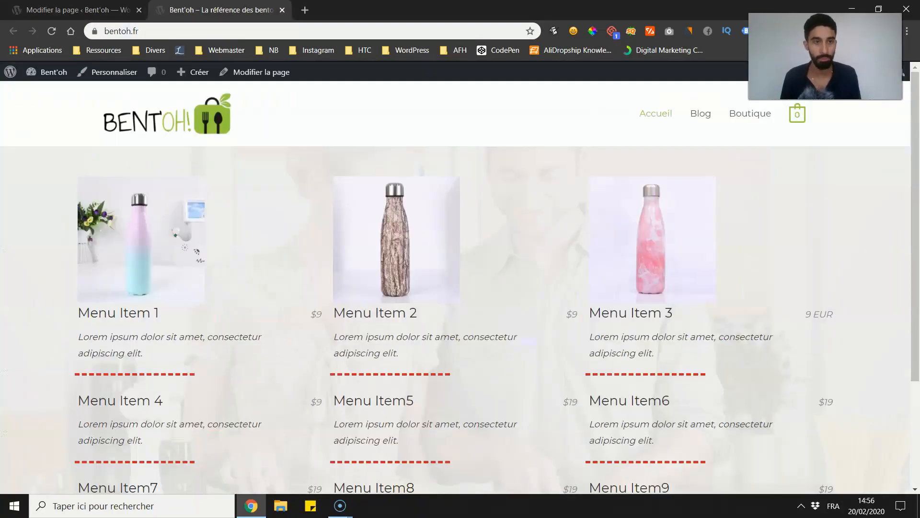
left_click(77, 10)
scroll(236, 345, "down", 5)
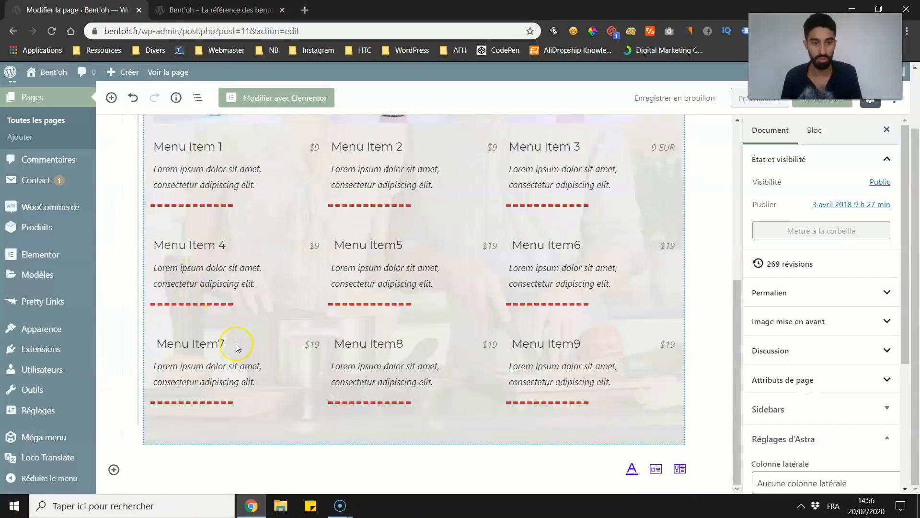
scroll(319, 223, "up", 3)
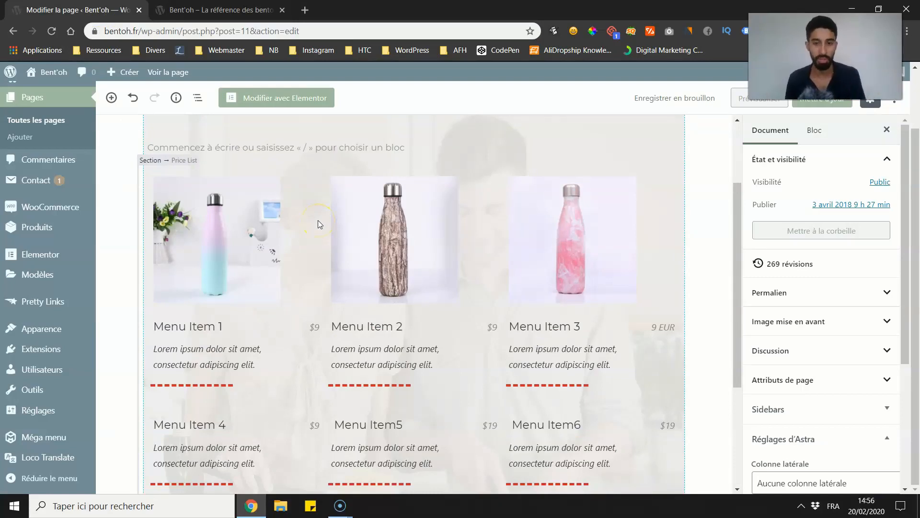
scroll(471, 397, "down", 3)
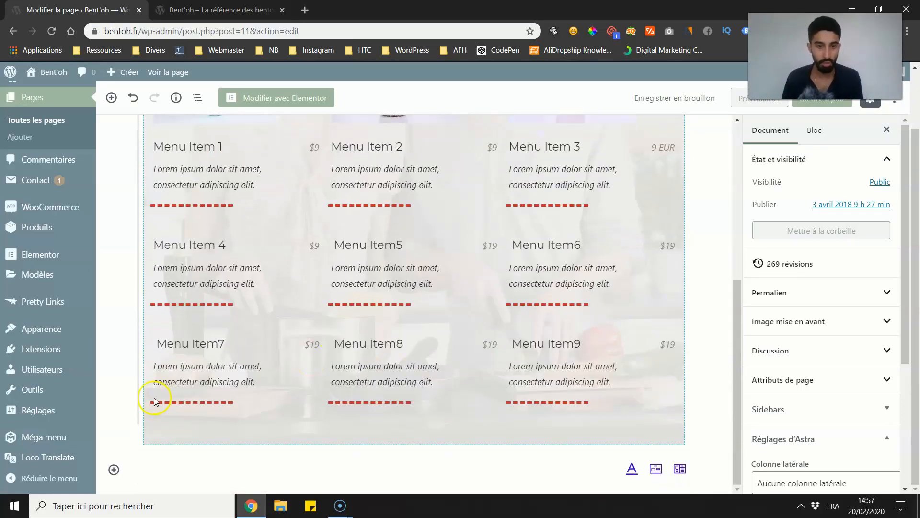
Step: Browse the blocks offered under Ultimate Addons Blocks, Mise en forme and Mise en page for insertion below the price list Section
left_click(113, 469)
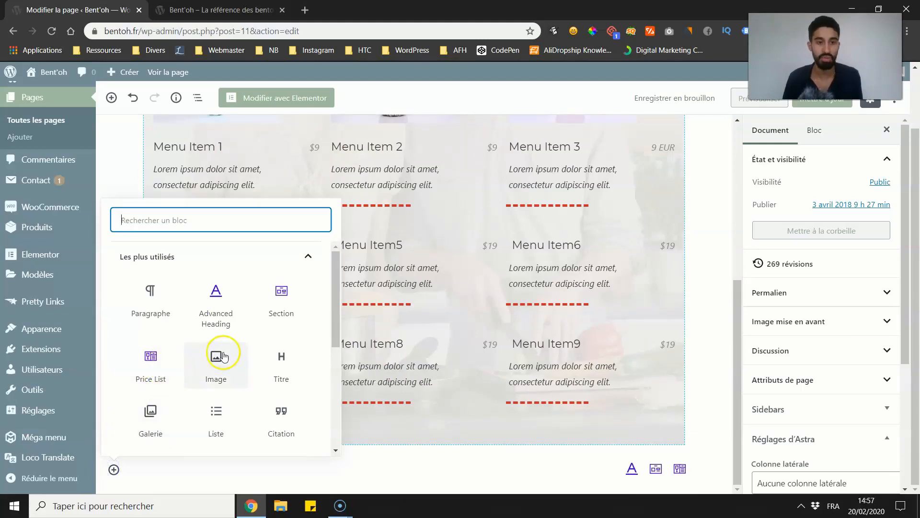
scroll(218, 341, "down", 5)
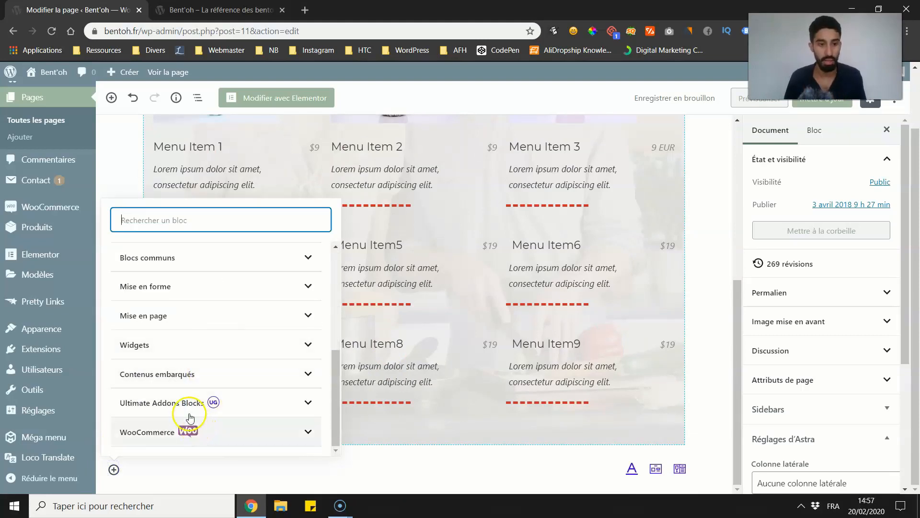
left_click(190, 412)
scroll(181, 339, "down", 1)
scroll(159, 431, "up", 1)
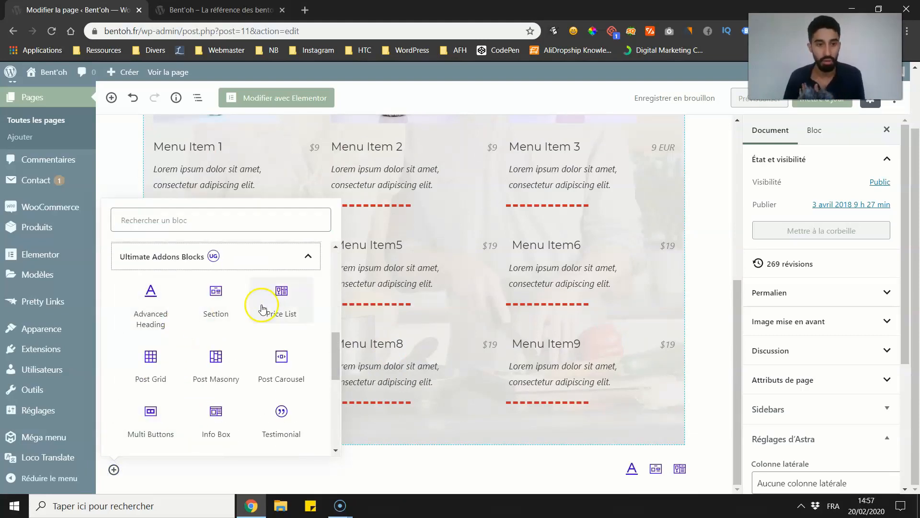
scroll(218, 375, "down", 4)
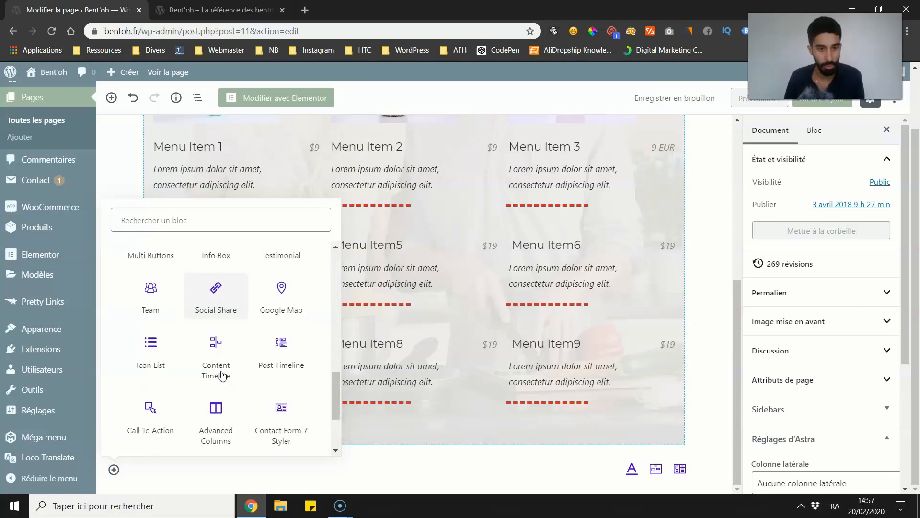
scroll(221, 375, "down", 3)
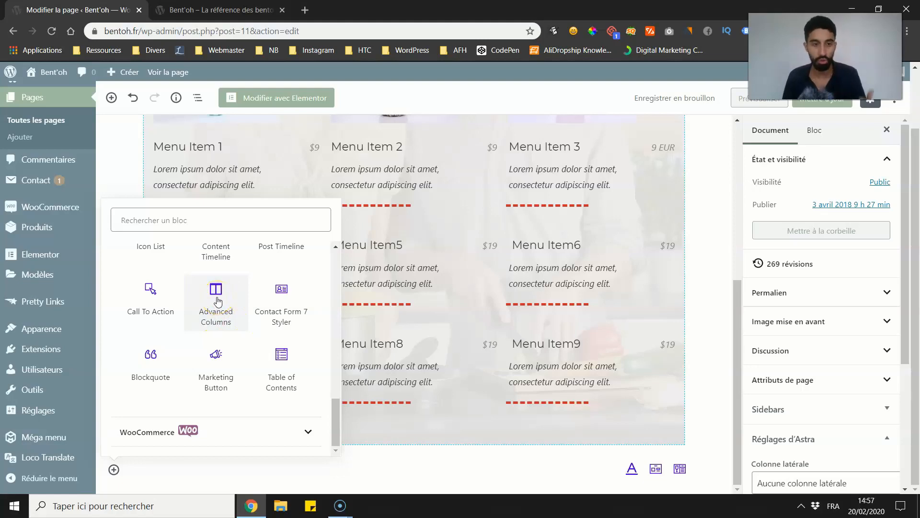
scroll(217, 301, "up", 10)
scroll(191, 312, "down", 3)
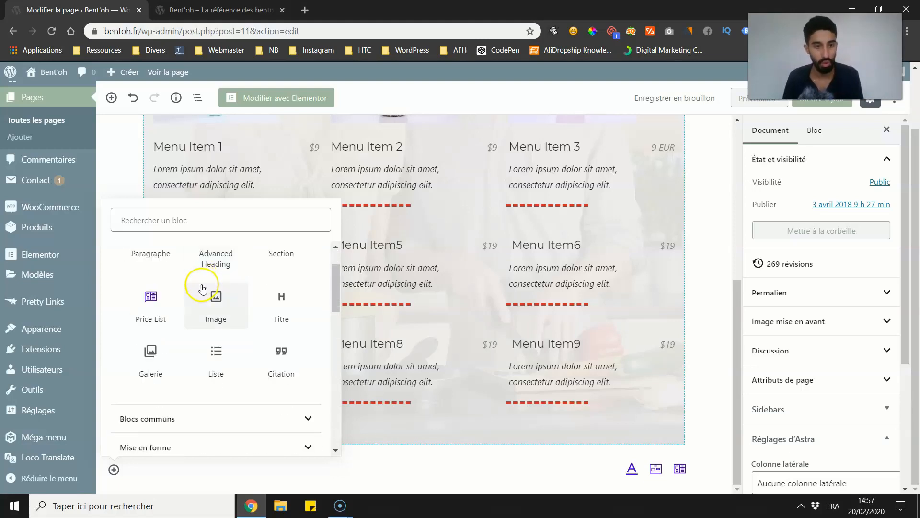
left_click(189, 318)
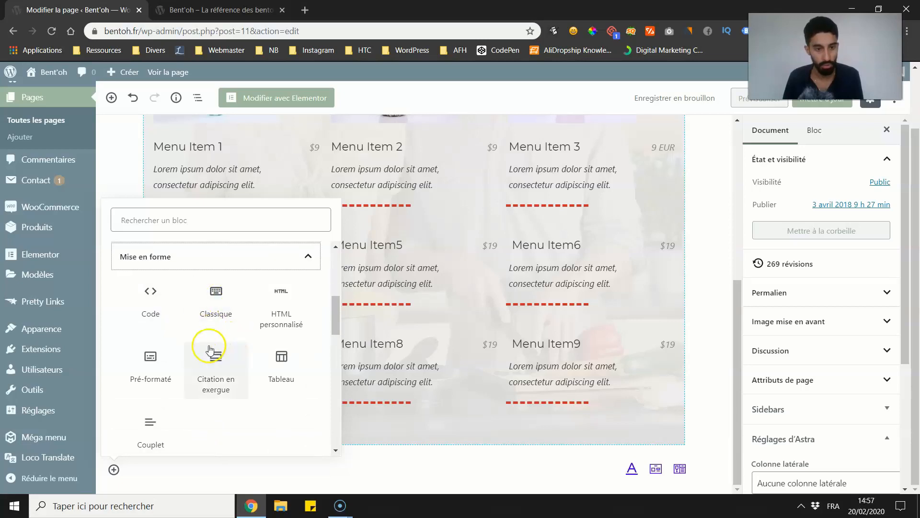
scroll(197, 370, "down", 4)
left_click(181, 317)
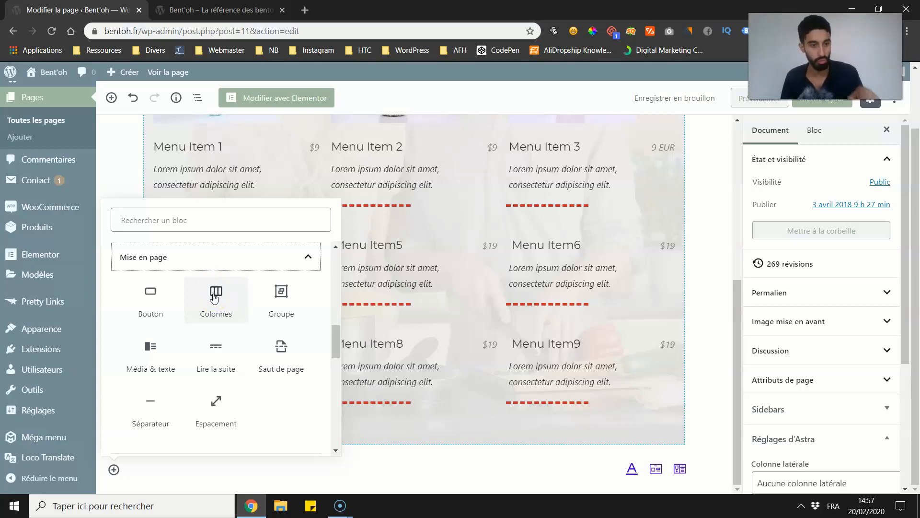
Step: Insert a Social Share block below the price list Section and set its number of social icons to 4
scroll(259, 360, "down", 10)
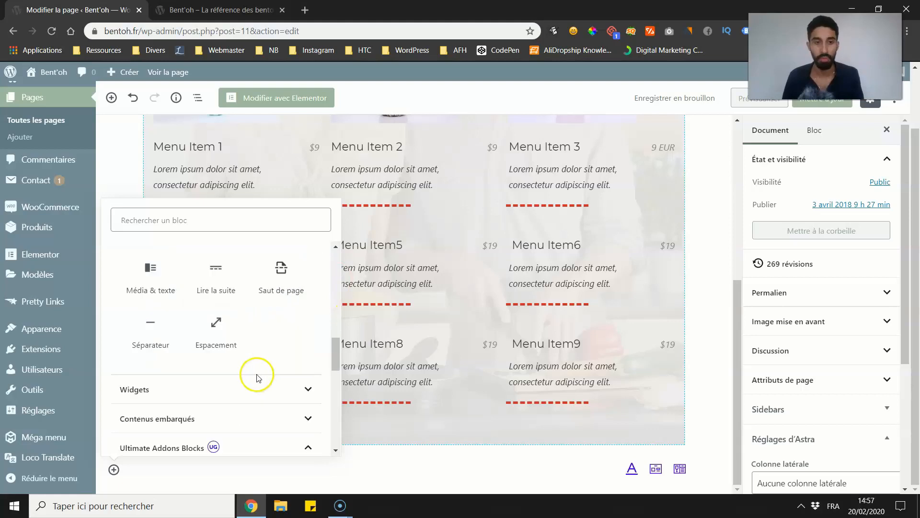
left_click(217, 269)
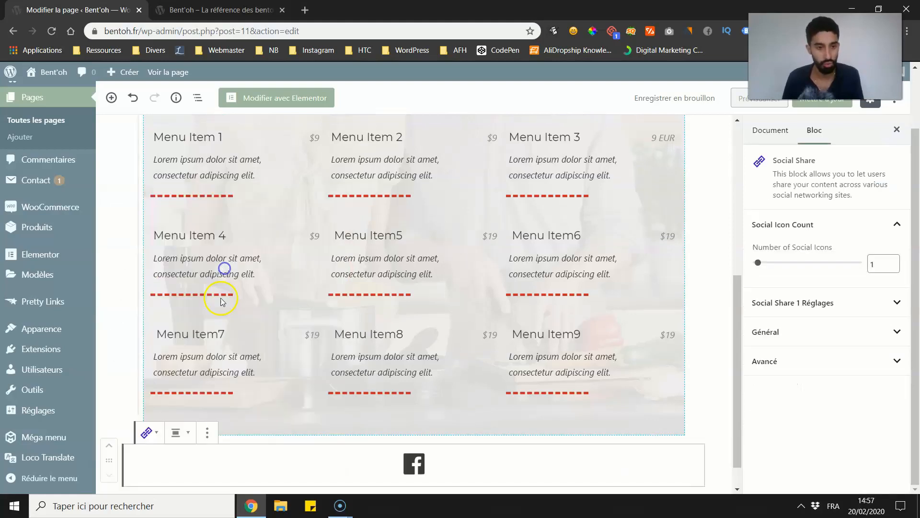
left_click(813, 300)
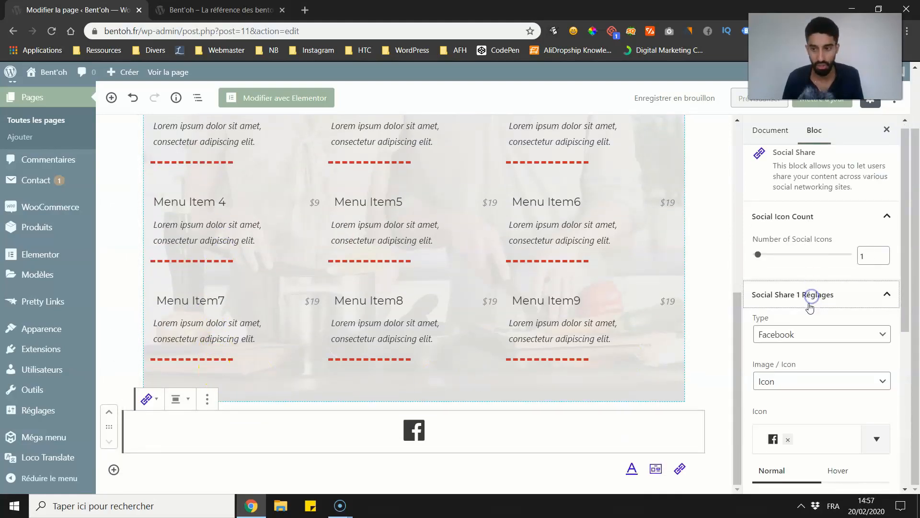
scroll(788, 263, "up", 3)
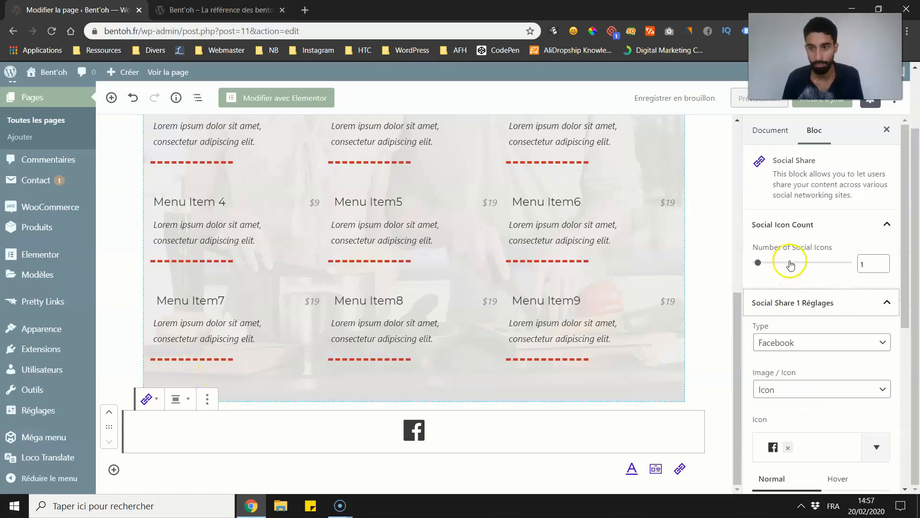
left_click_drag(762, 261, 782, 261)
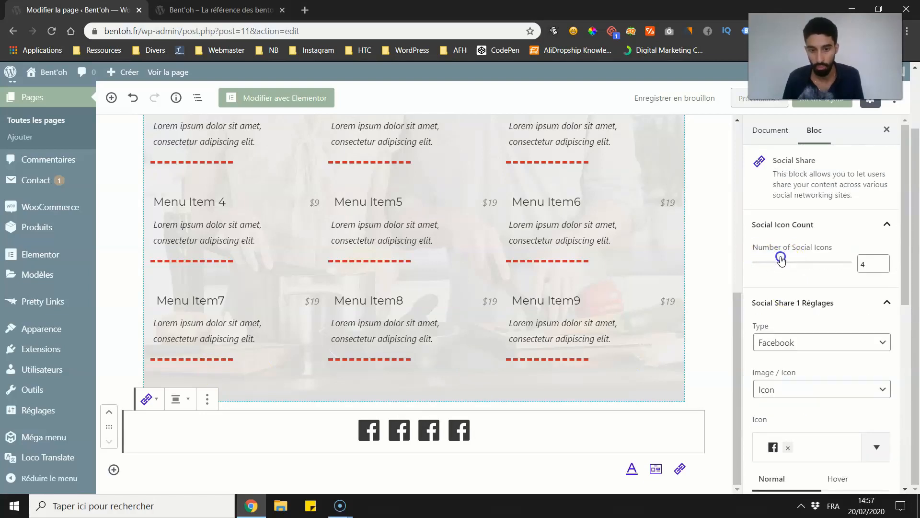
Step: Search the icons for "link" and give the second Social Share item the LinkedIn "in" icon
scroll(786, 297, "down", 1)
scroll(788, 297, "down", 5)
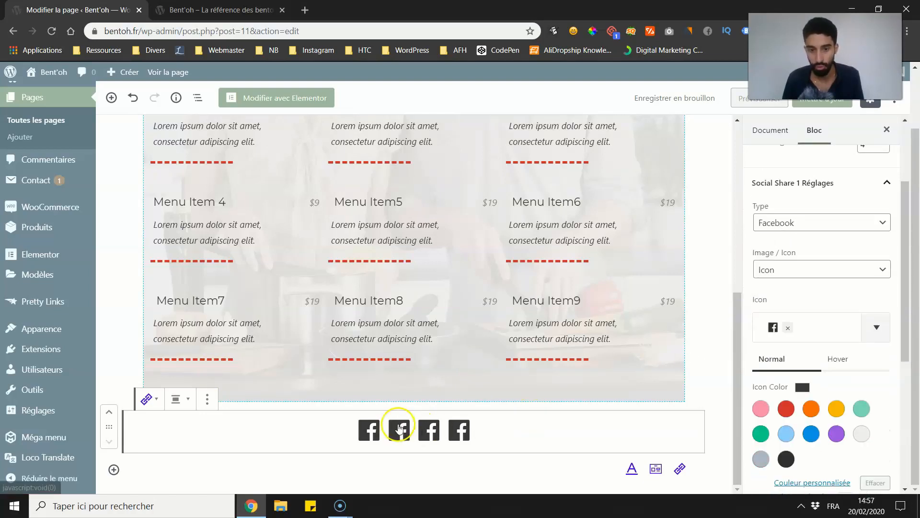
scroll(815, 330, "down", 1)
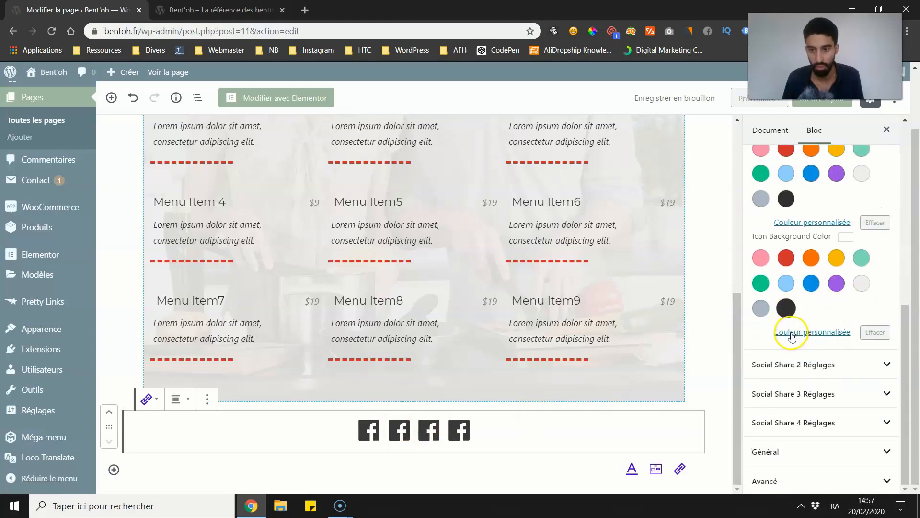
left_click(800, 372)
scroll(805, 336, "down", 4)
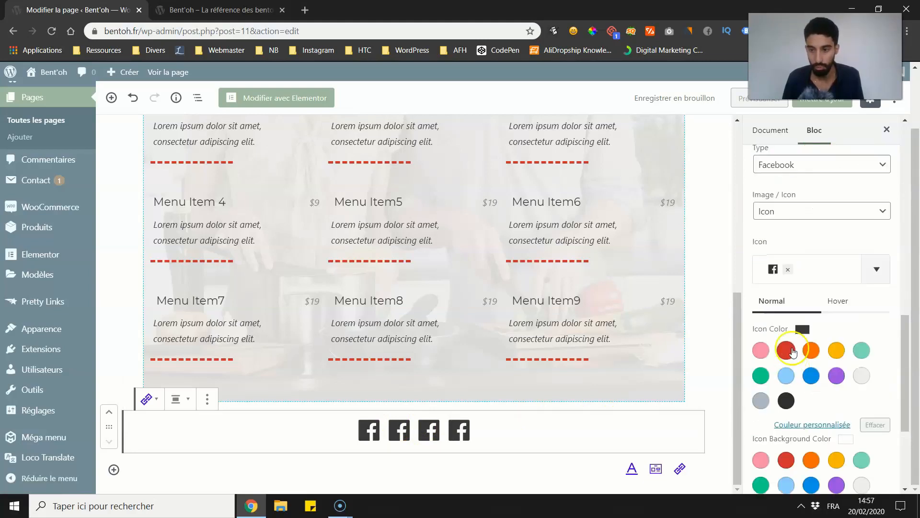
left_click(867, 271)
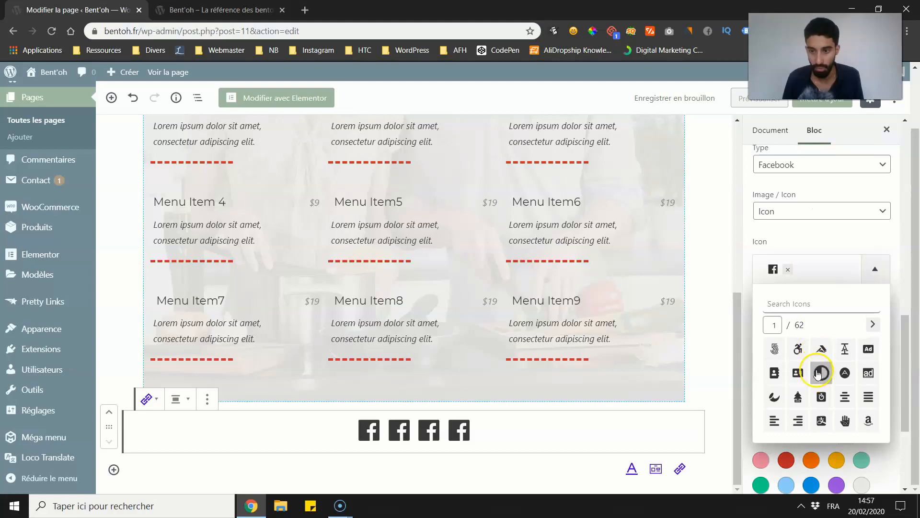
left_click(813, 308)
type("link")
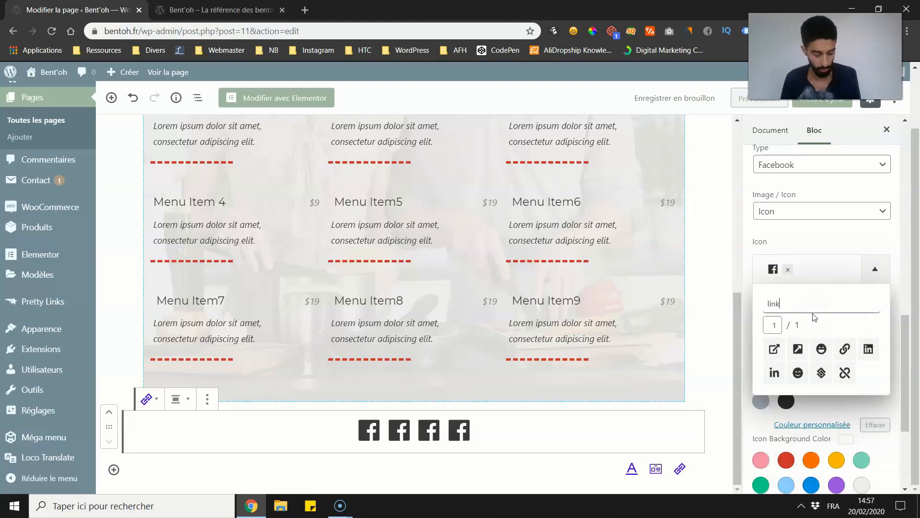
left_click(776, 373)
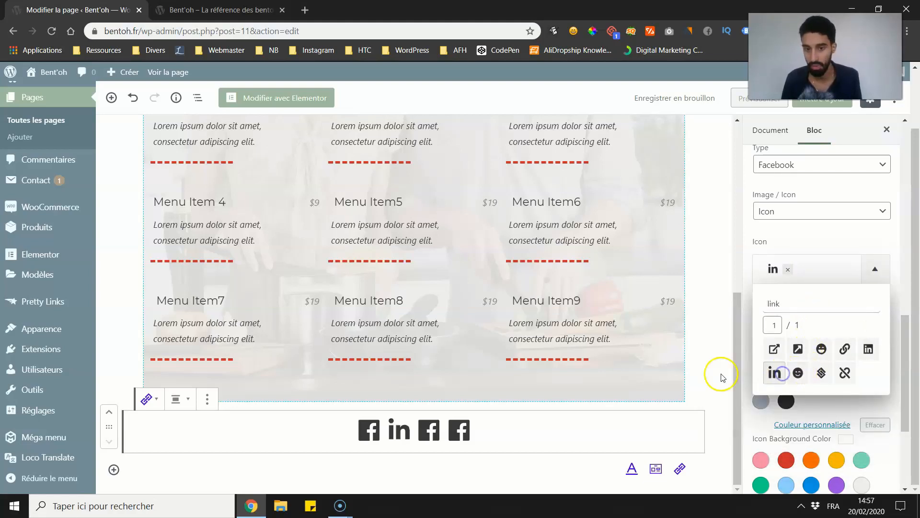
left_click(750, 366)
Step: Set the icon color of the second Social Share item to blue
left_click(810, 376)
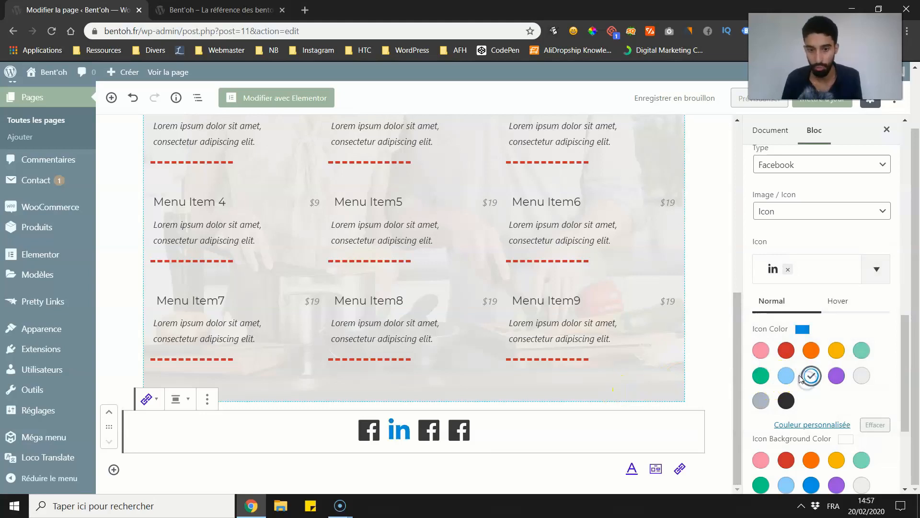
scroll(780, 277, "up", 1)
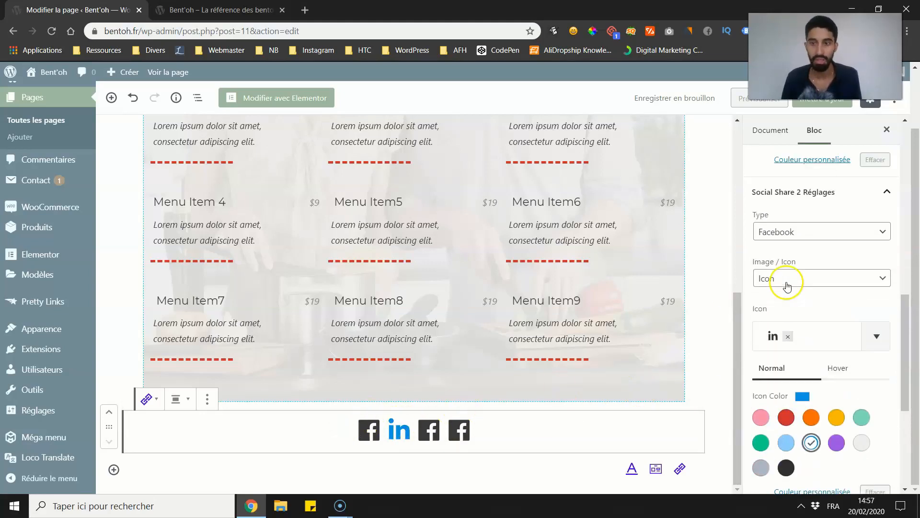
scroll(787, 267, "down", 5)
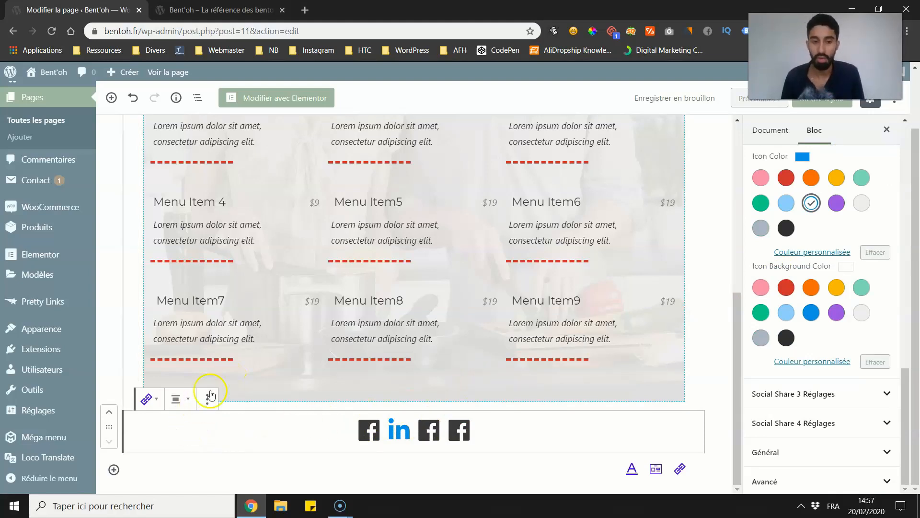
Step: Insert a Content Timeline block from Ultimate Addons Blocks below the social icons and look through its timeline items
left_click(114, 470)
scroll(201, 349, "down", 5)
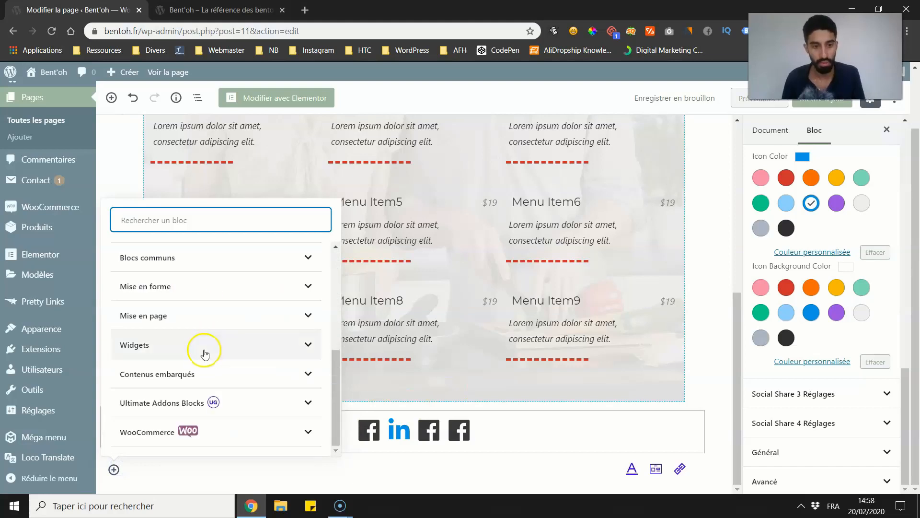
left_click(189, 402)
scroll(187, 388, "down", 1)
scroll(186, 389, "down", 2)
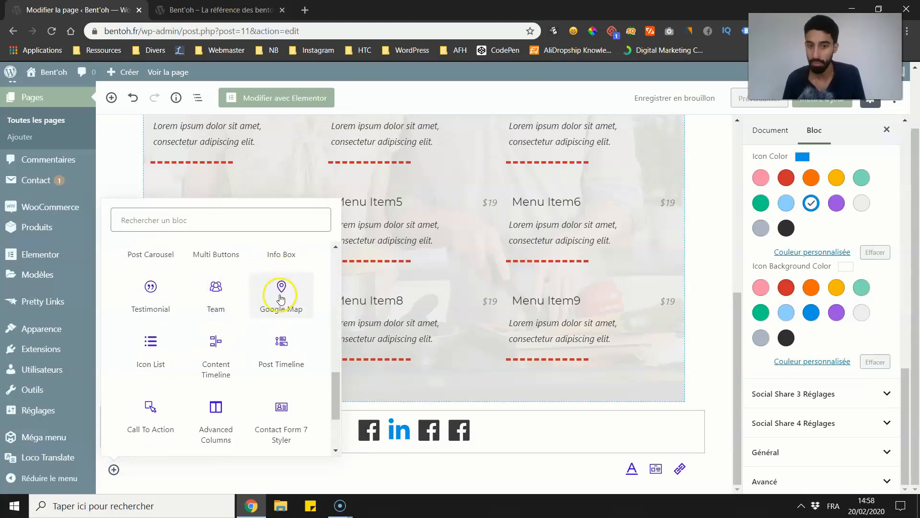
scroll(282, 295, "down", 1)
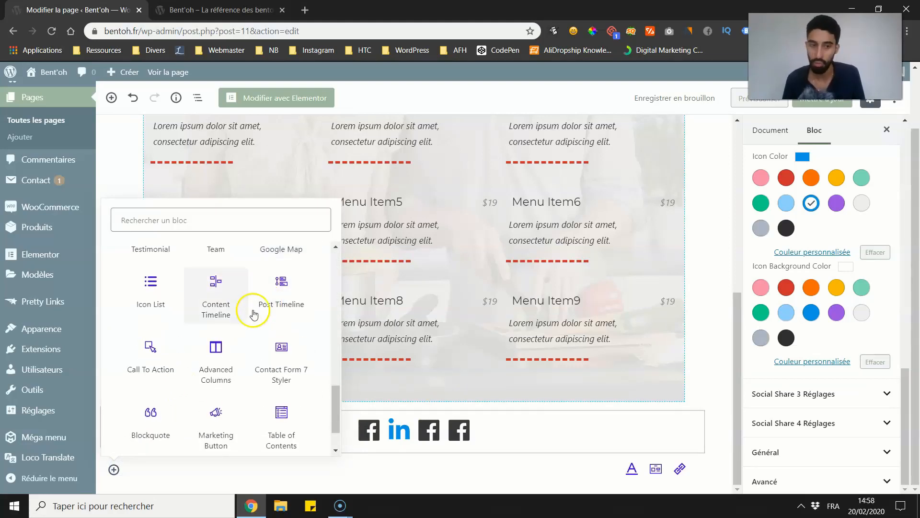
left_click(228, 293)
scroll(240, 326, "down", 5)
scroll(258, 339, "up", 3)
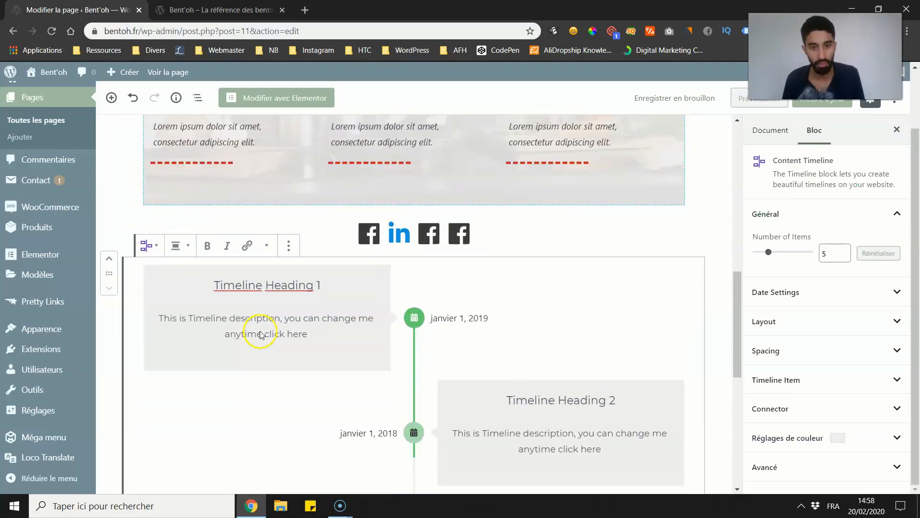
scroll(269, 332, "down", 3)
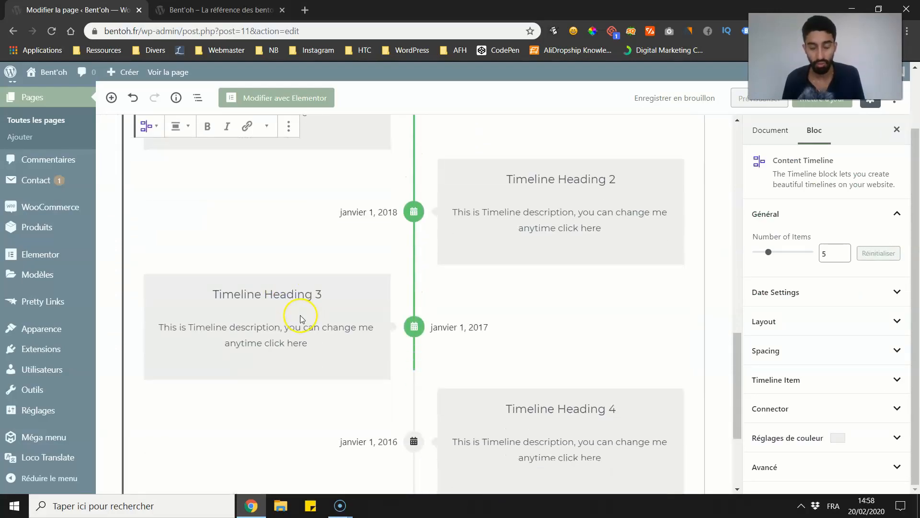
Step: Save the edited page and reload the live Bent'oh homepage
key("ctrl+s")
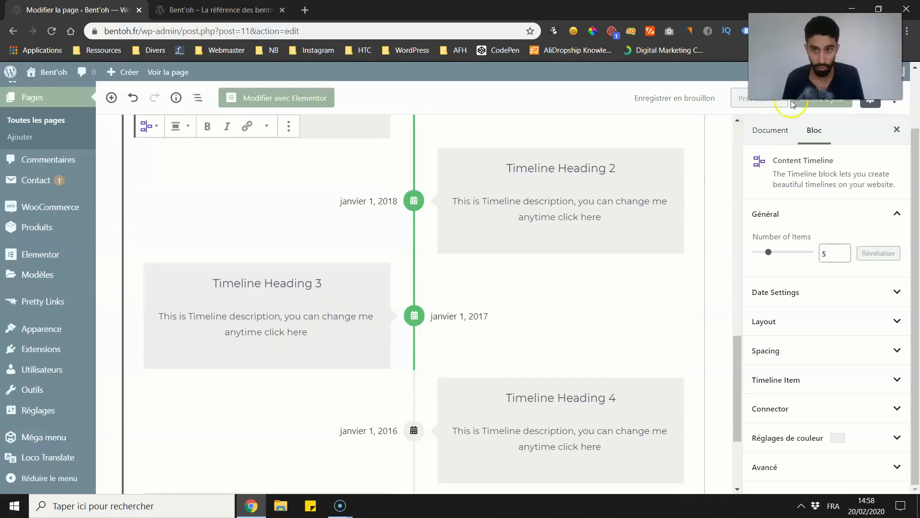
left_click(284, 18)
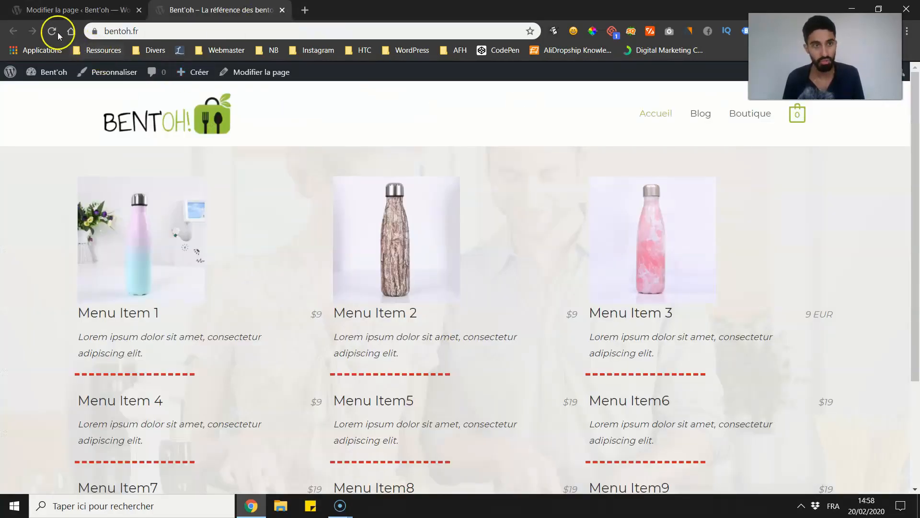
left_click(51, 30)
Step: Examine the Content Timeline on the live homepage, checking its headings, dates and connector line while moving through its items
scroll(201, 248, "down", 10)
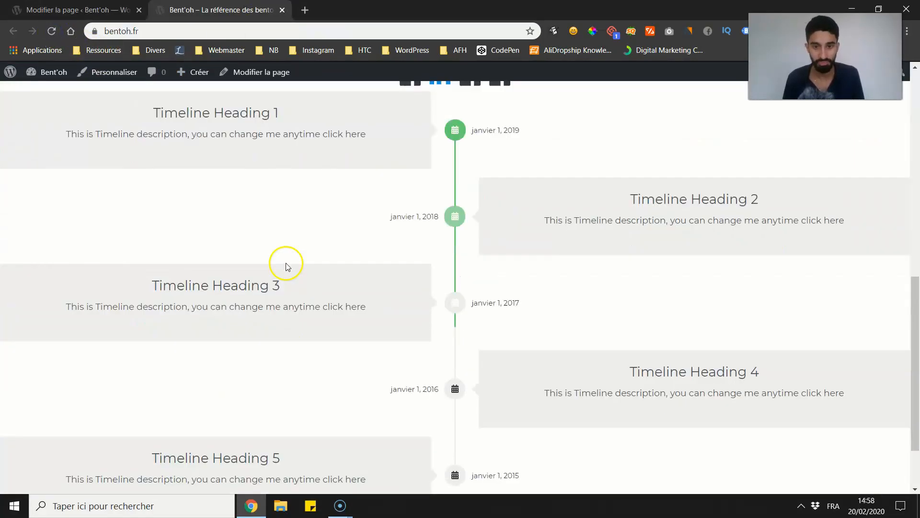
scroll(297, 256, "up", 4)
scroll(303, 261, "down", 5)
scroll(324, 259, "up", 5)
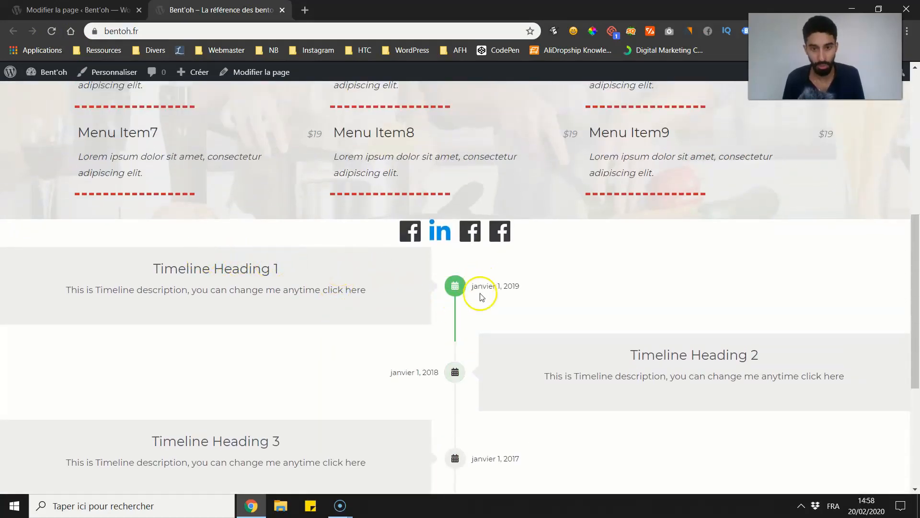
left_click_drag(495, 283, 480, 280)
left_click(281, 260)
left_click_drag(178, 267, 254, 268)
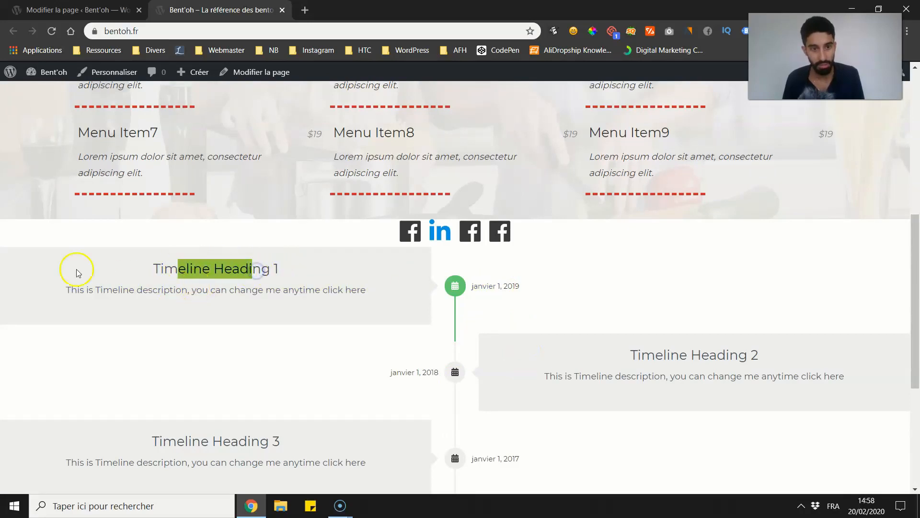
left_click(428, 250)
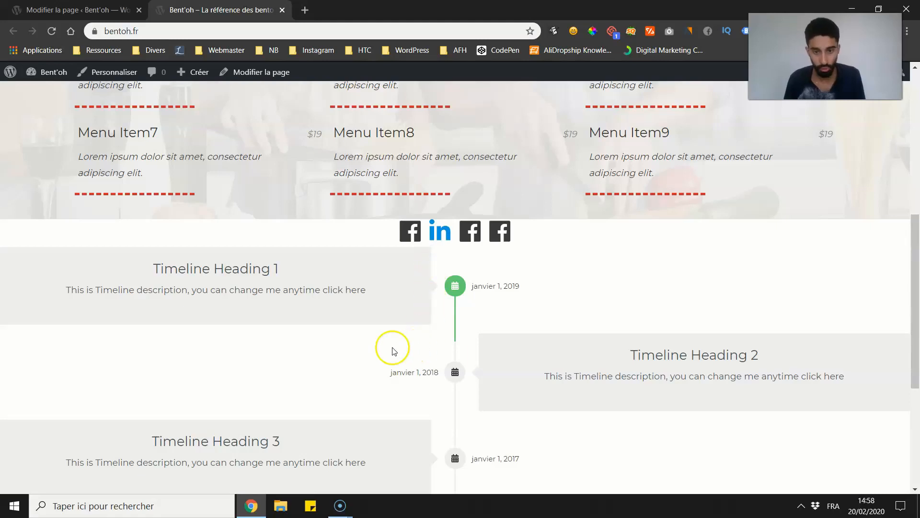
scroll(425, 329, "down", 5)
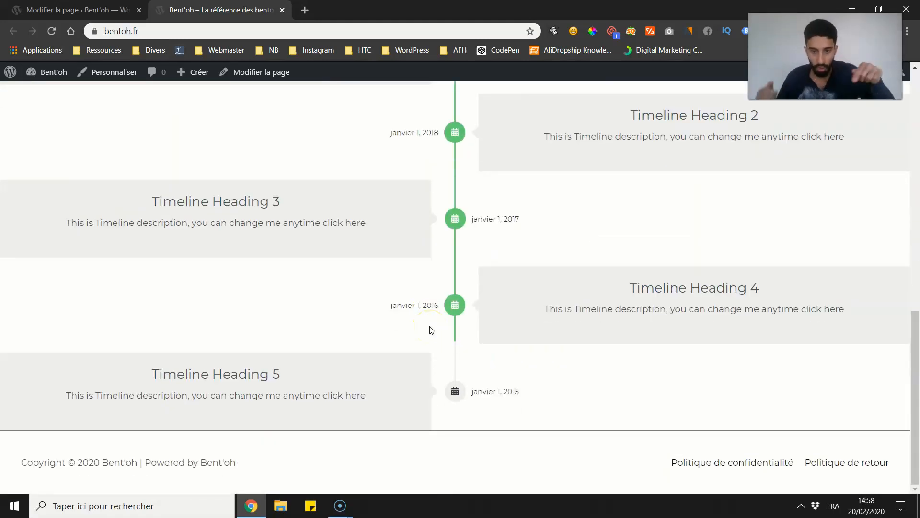
scroll(436, 247, "up", 5)
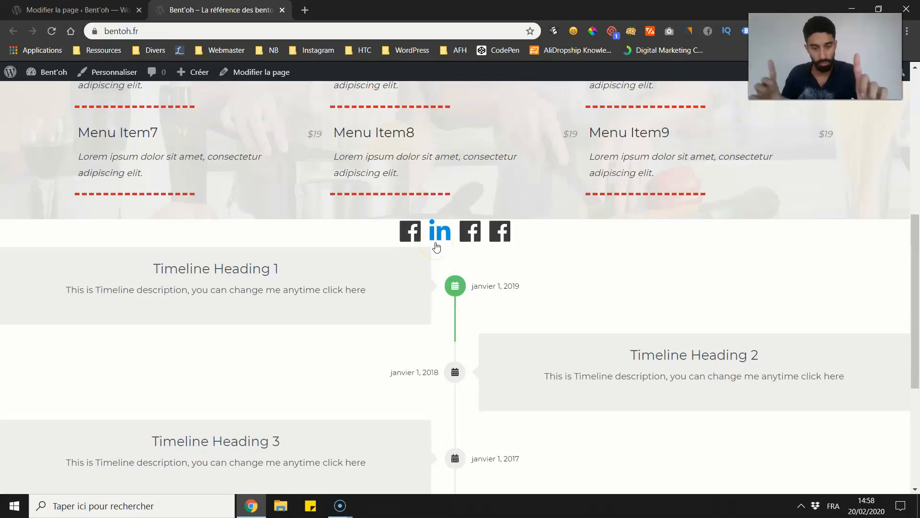
Step: Review the whole live homepage, from the price list through the social icons to the timeline
scroll(421, 252, "up", 1)
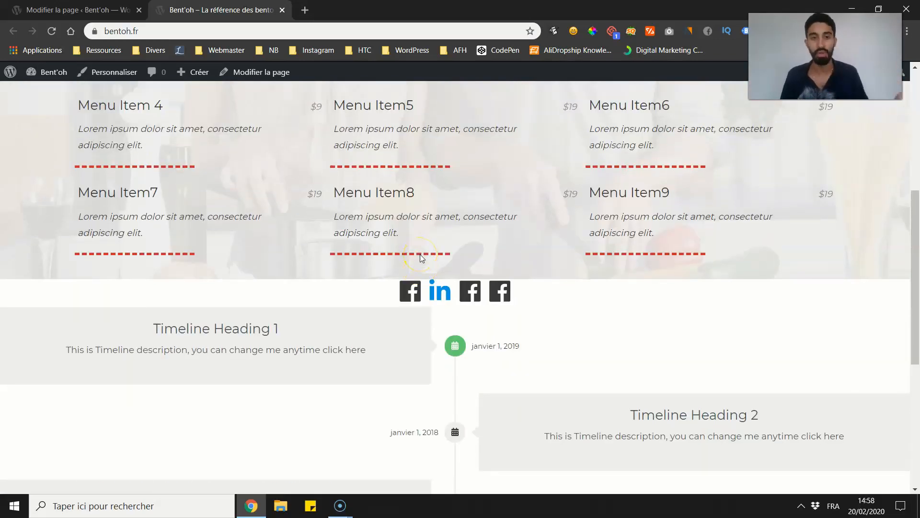
scroll(294, 275, "up", 4)
scroll(214, 260, "up", 3)
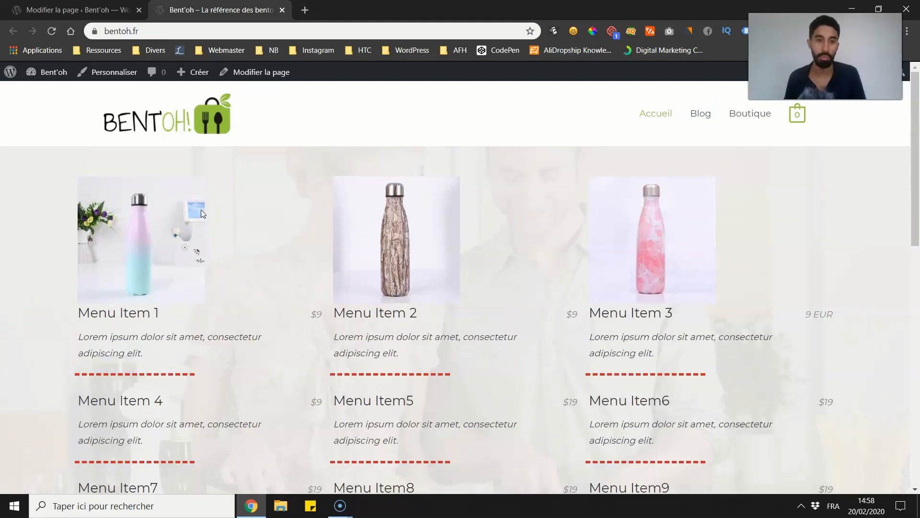
scroll(200, 209, "down", 1)
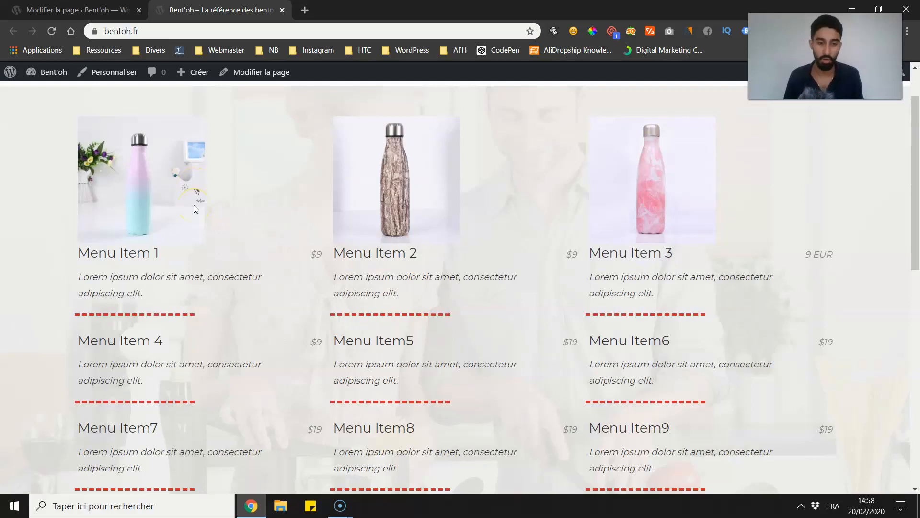
scroll(194, 205, "up", 1)
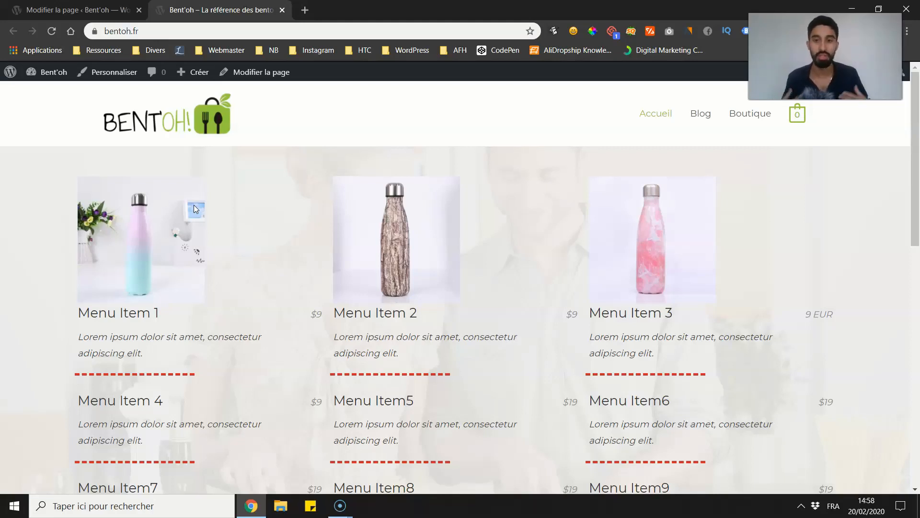
scroll(96, 88, "down", 7)
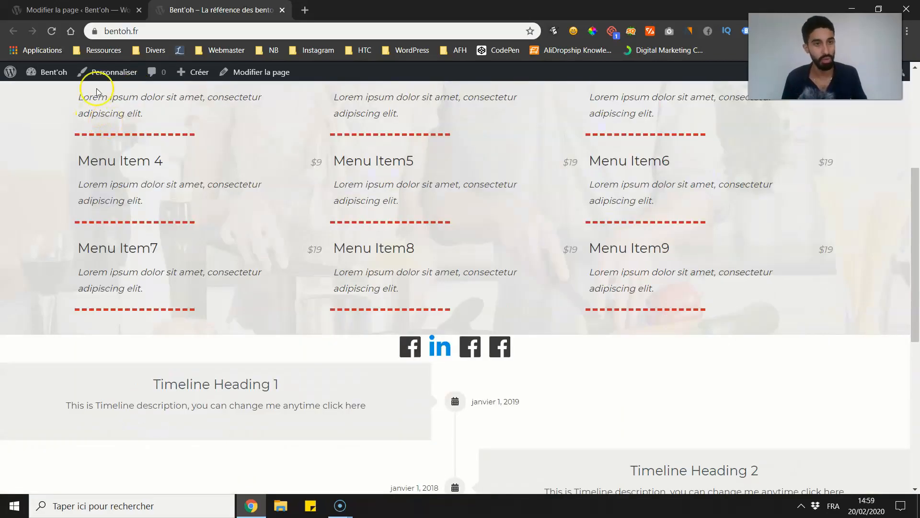
scroll(91, 107, "down", 5)
scroll(91, 130, "up", 3)
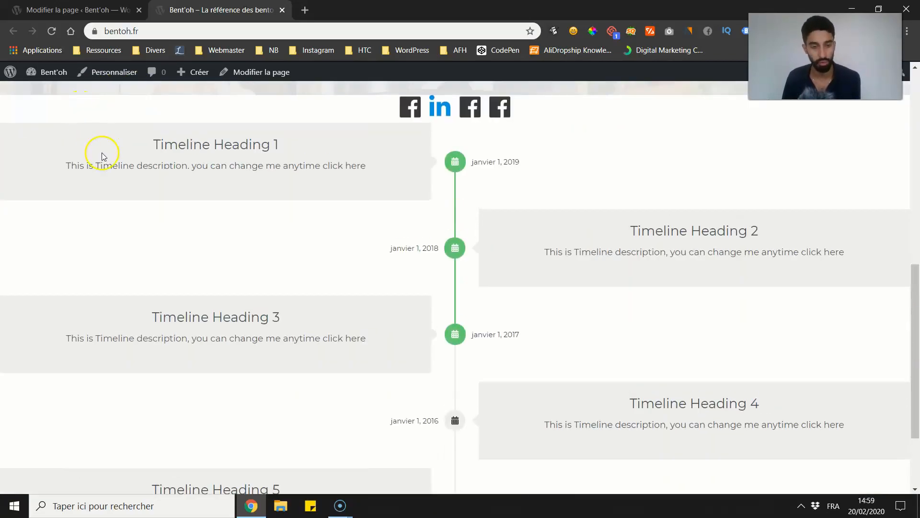
scroll(113, 184, "up", 3)
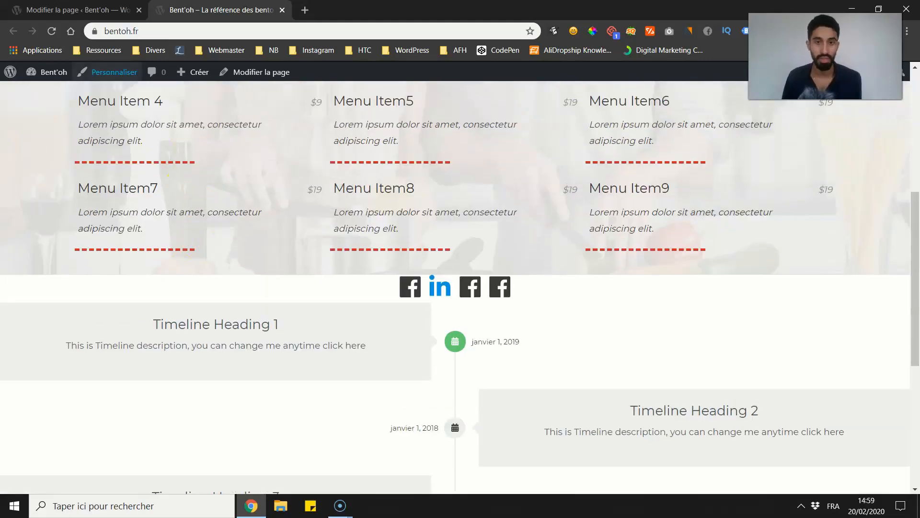
Step: Return to the page editor and insert an Advanced Columns block below the Content Timeline
left_click(98, 9)
scroll(235, 300, "down", 3)
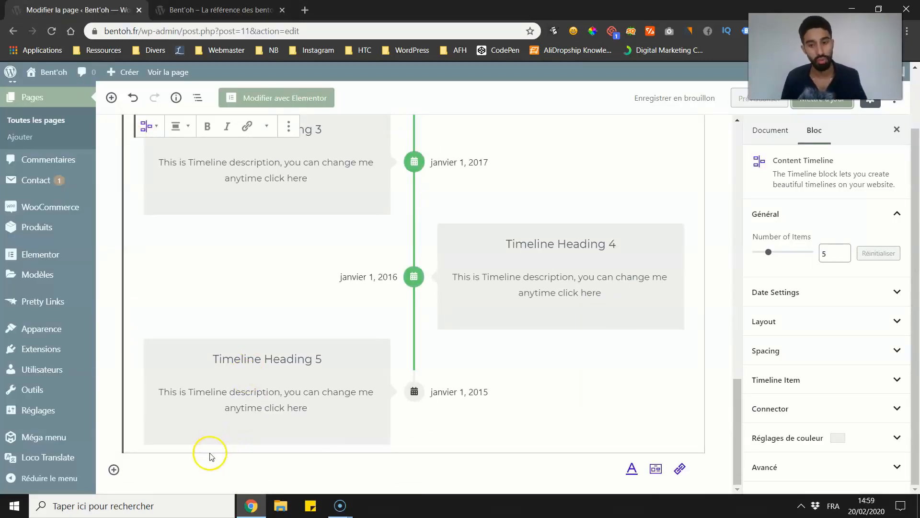
left_click(153, 474)
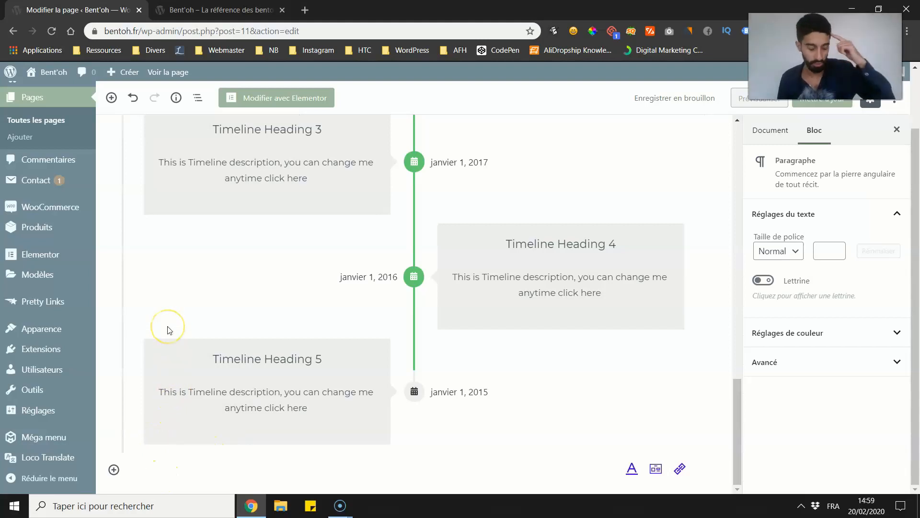
type("/")
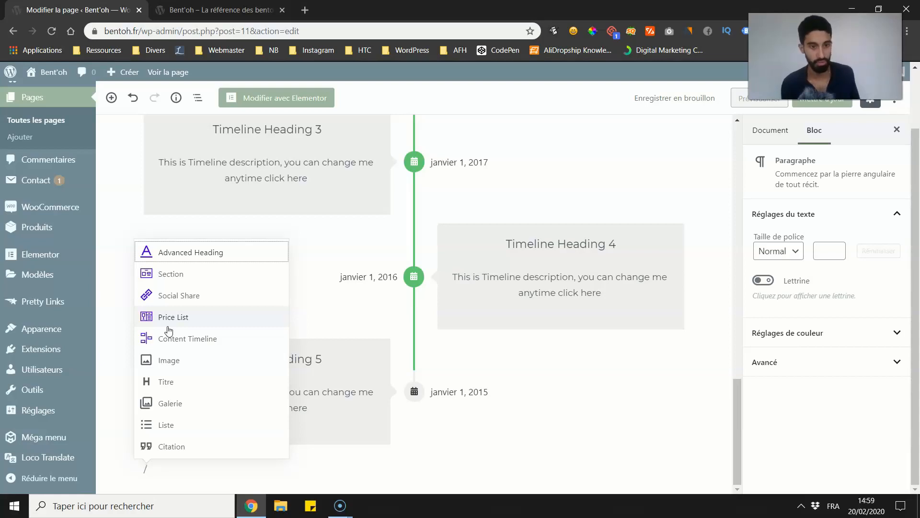
type("ad")
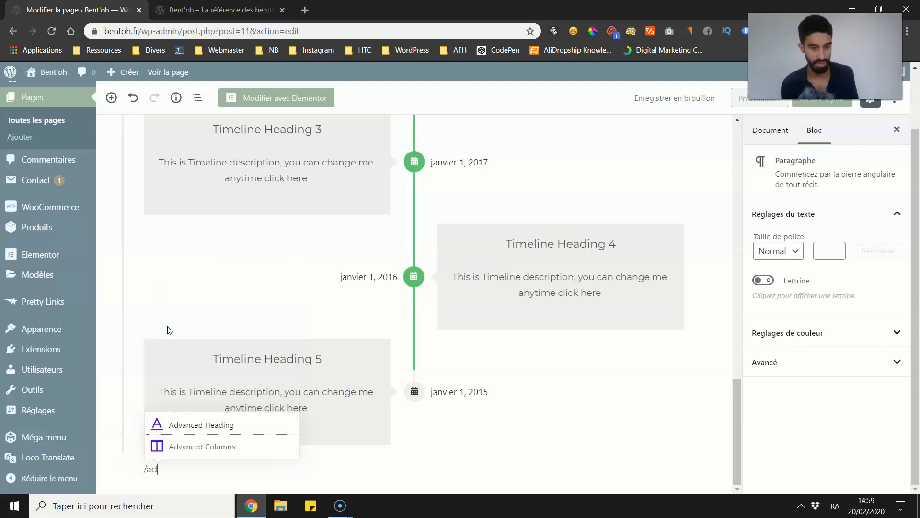
left_click(215, 450)
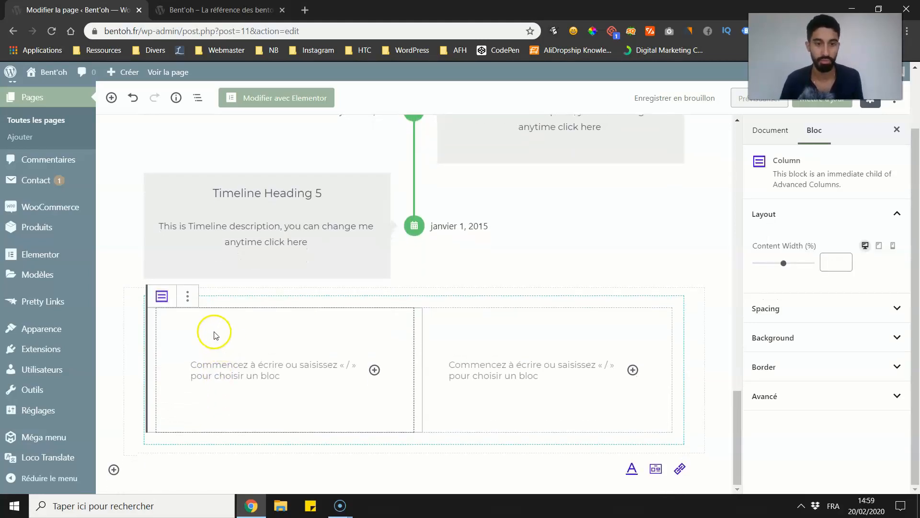
Step: Select the whole Advanced Columns block below the Content Timeline and delete it
left_click(187, 295)
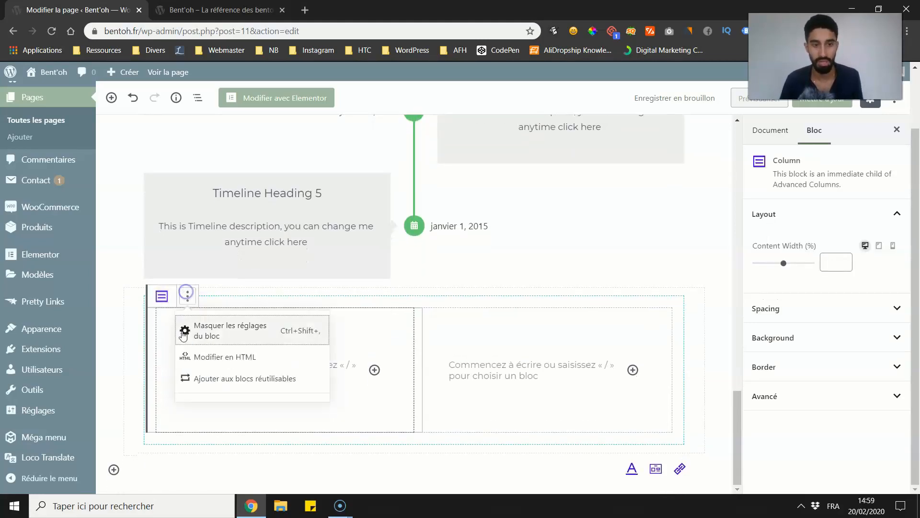
left_click(220, 277)
left_click(173, 300)
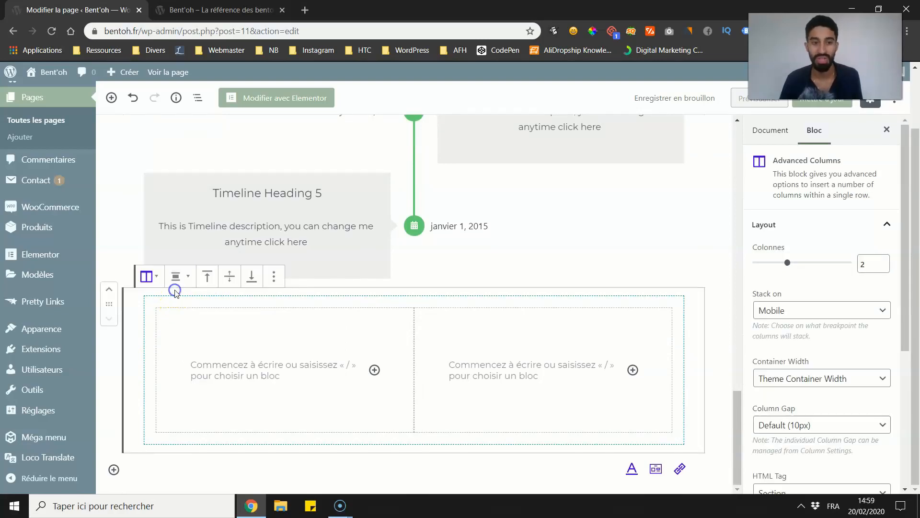
left_click(276, 276)
left_click(288, 462)
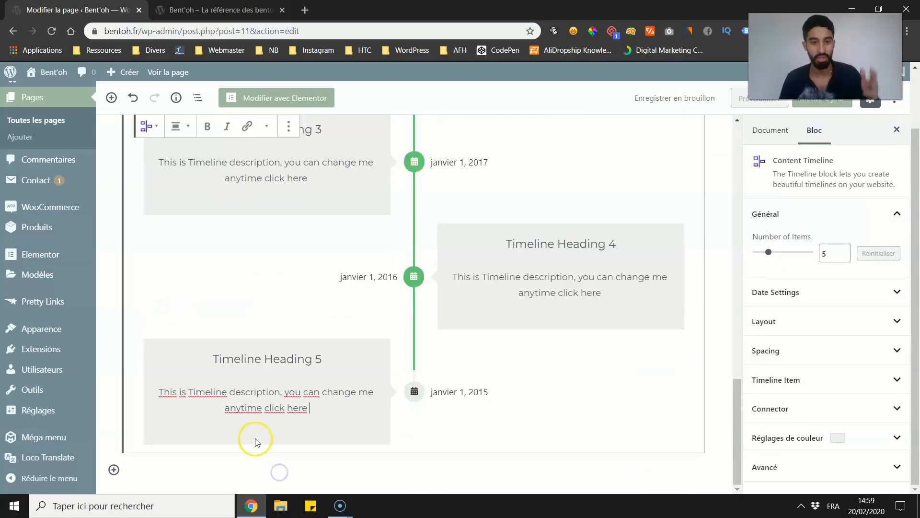
scroll(209, 331, "up", 2)
scroll(208, 331, "up", 15)
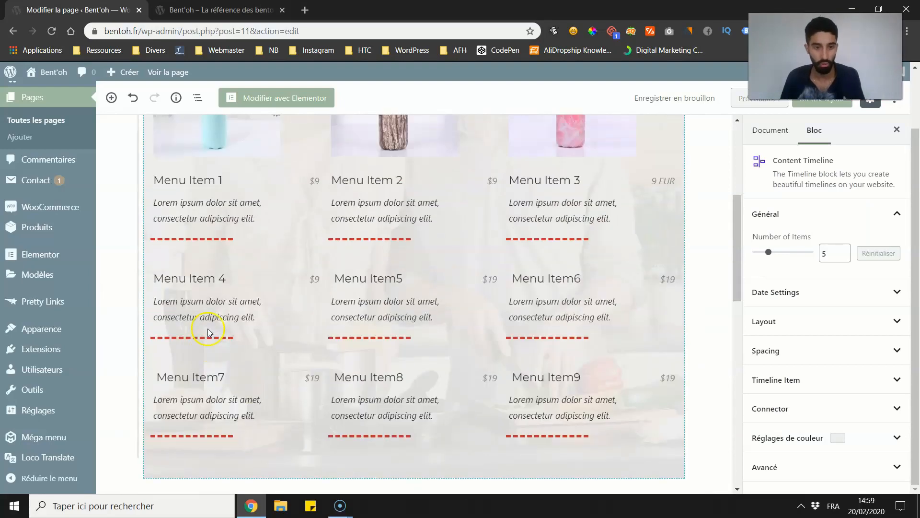
scroll(206, 319, "up", 1)
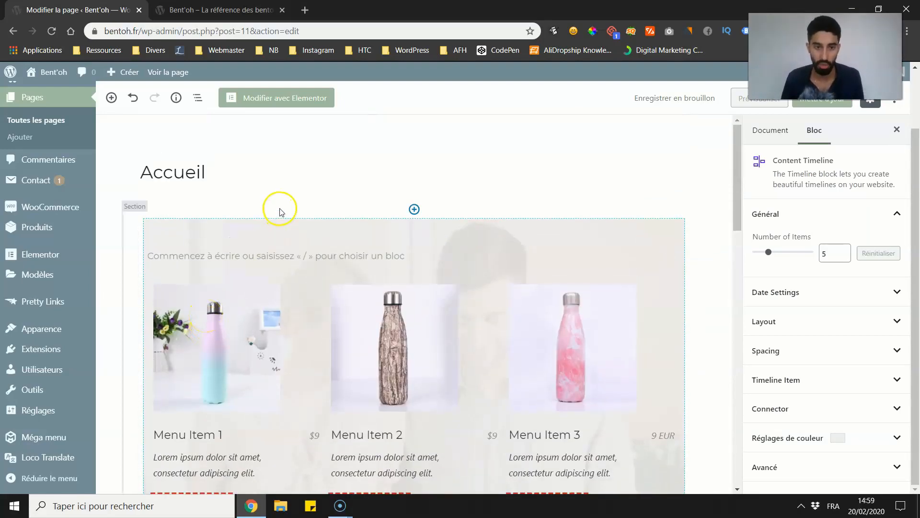
scroll(361, 222, "down", 9)
scroll(430, 218, "up", 3)
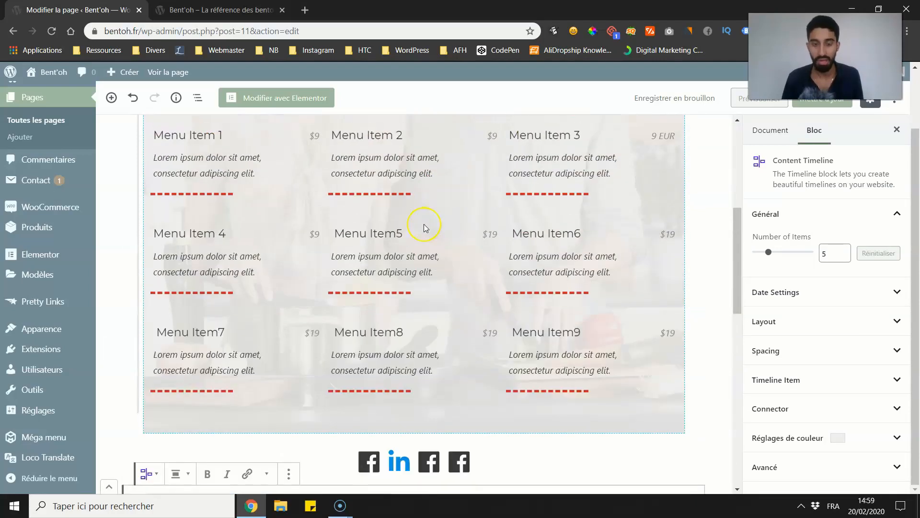